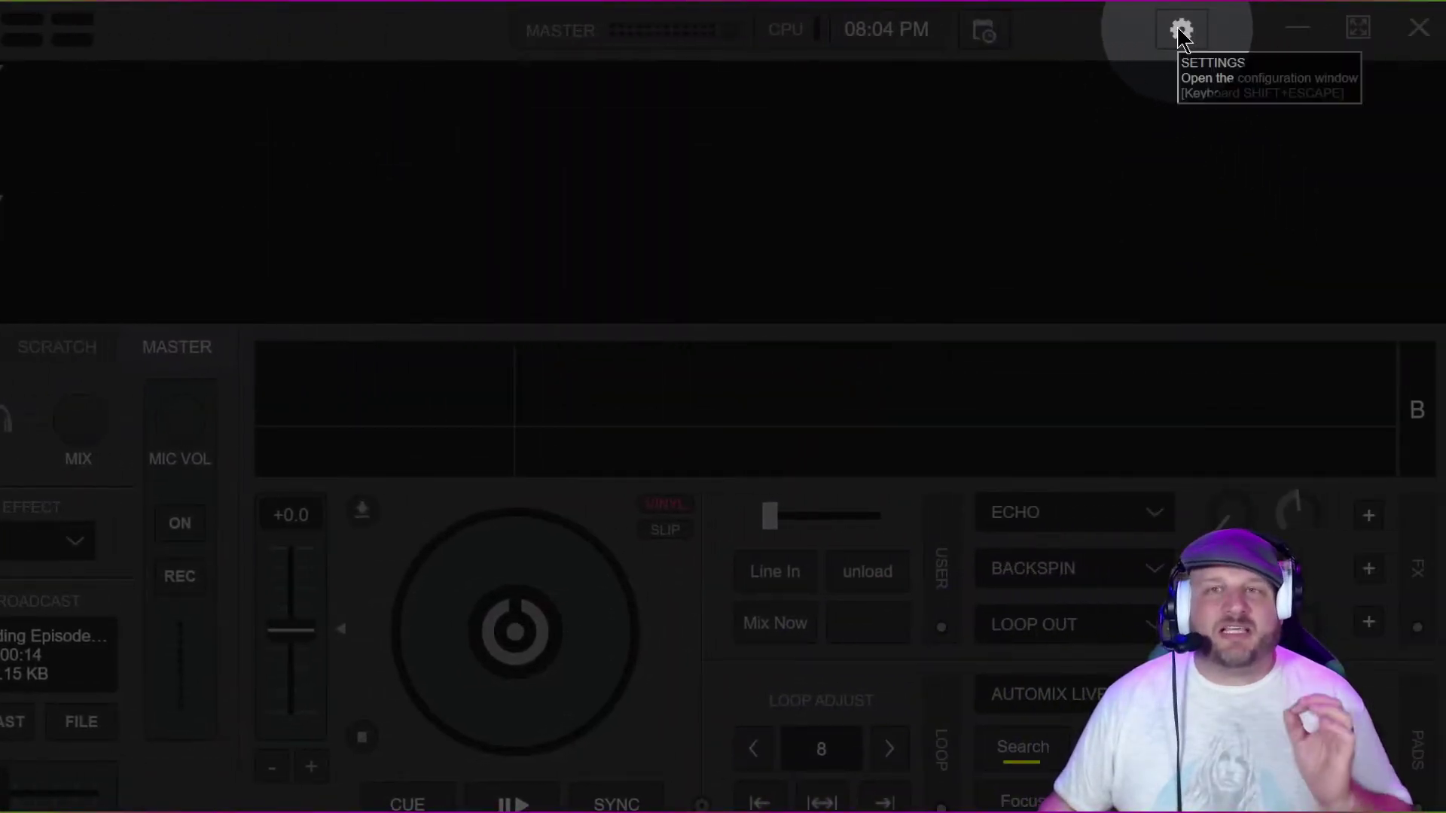
Step: In the keyboard mapping settings, assign the record action to the key combination CTRL+ALT+5
click(1181, 32)
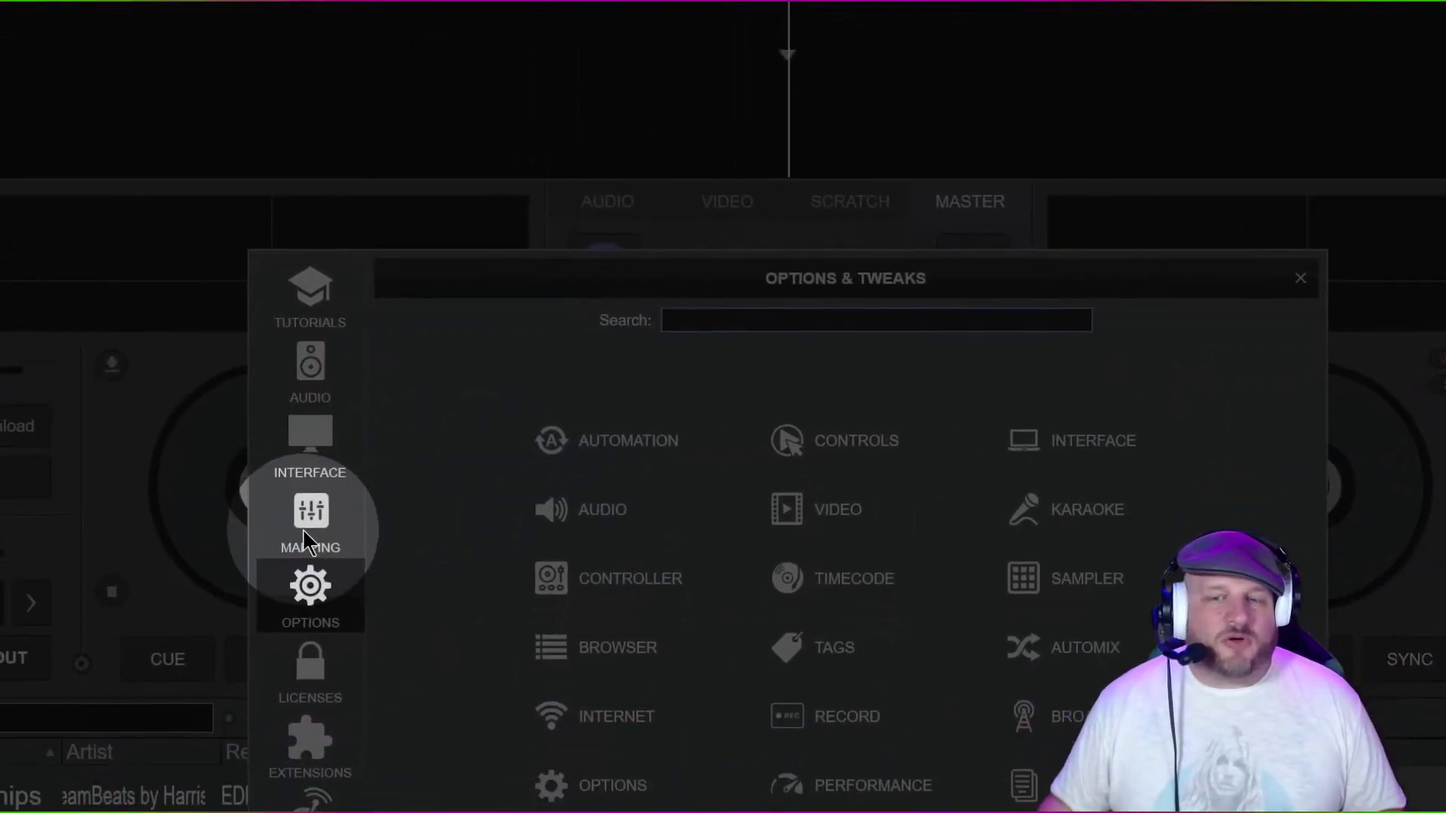
click(306, 535)
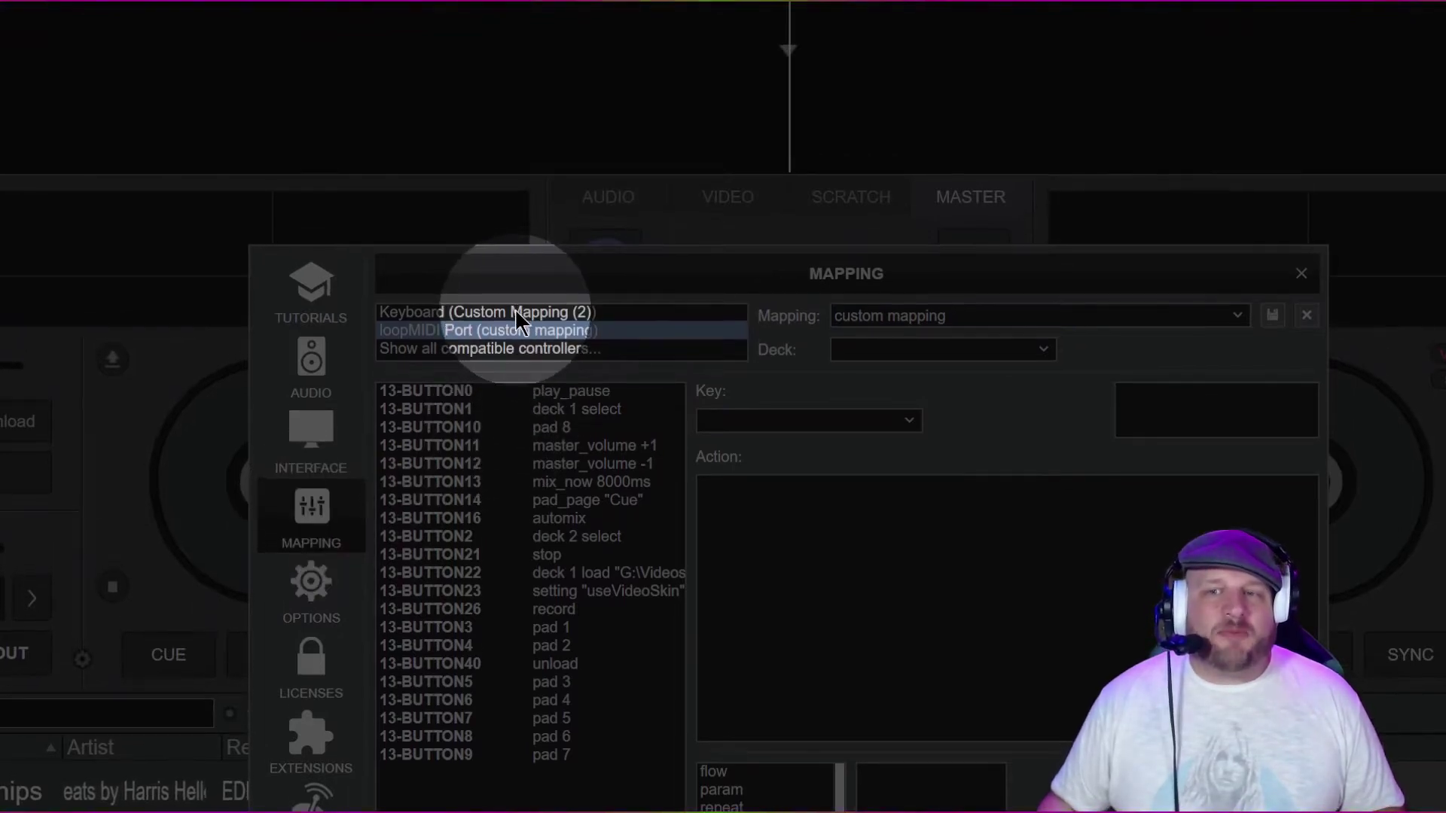
click(516, 314)
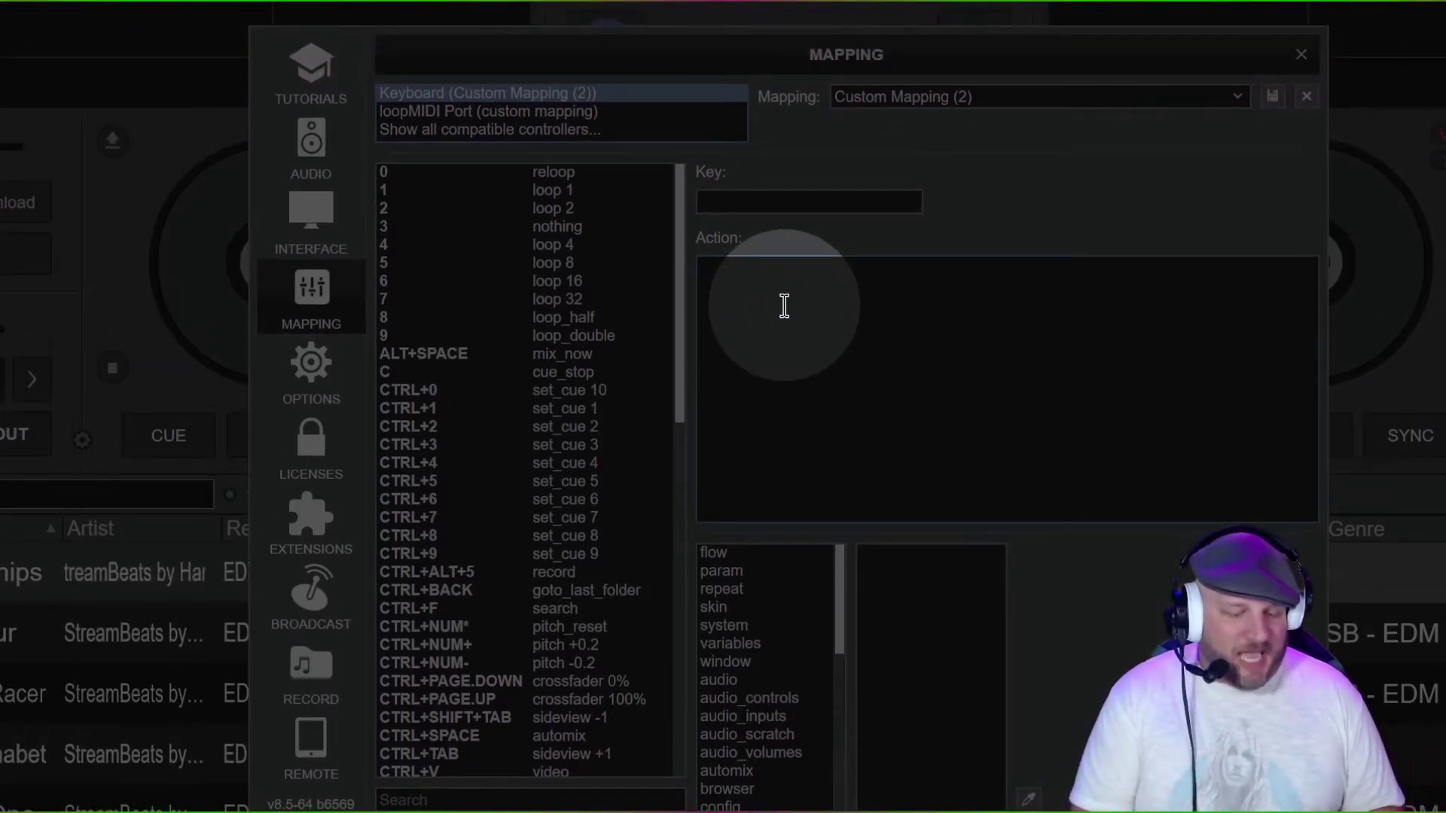
text(record)
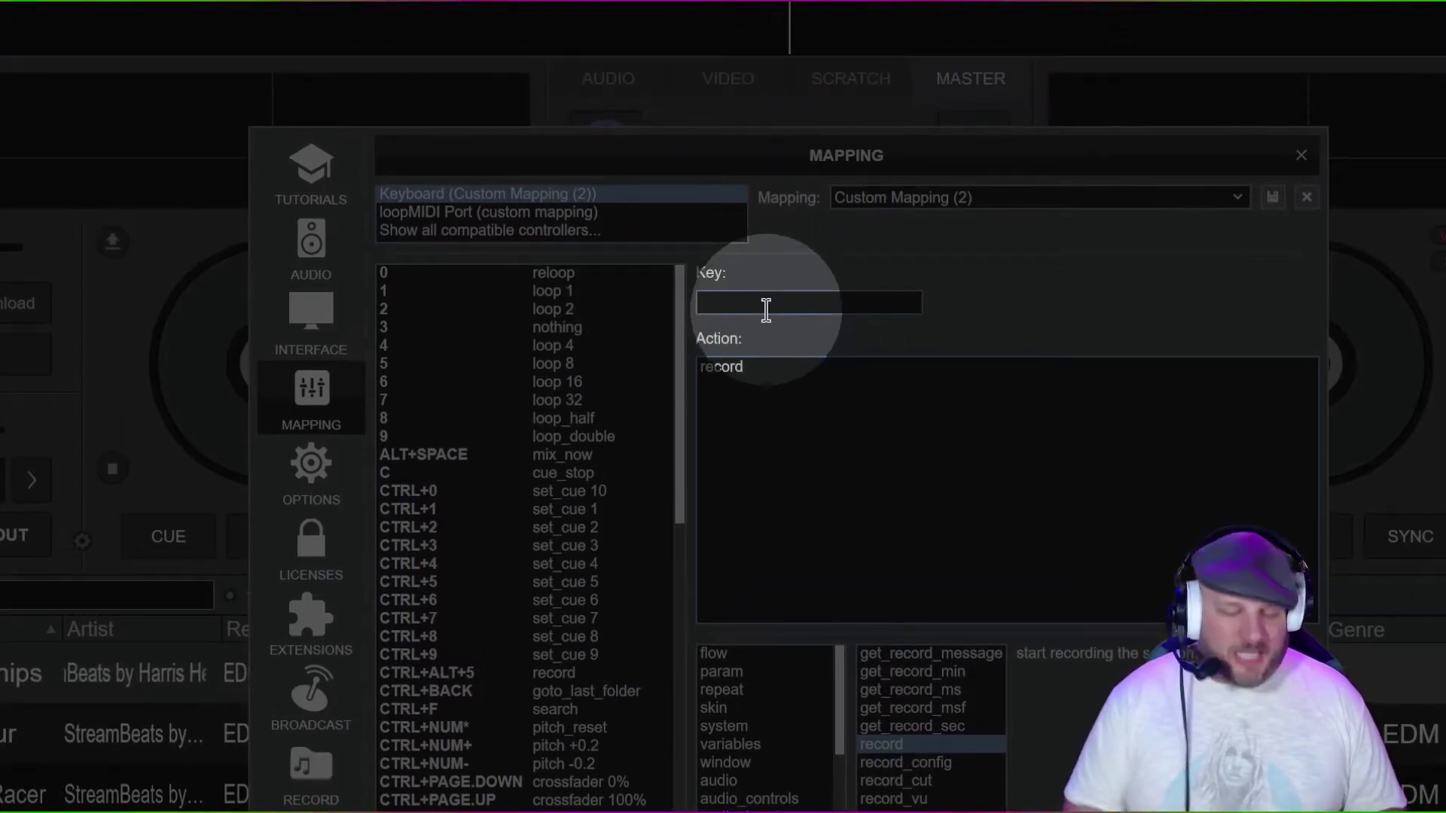
key(ctrl)
key(ctrl+alt+5)
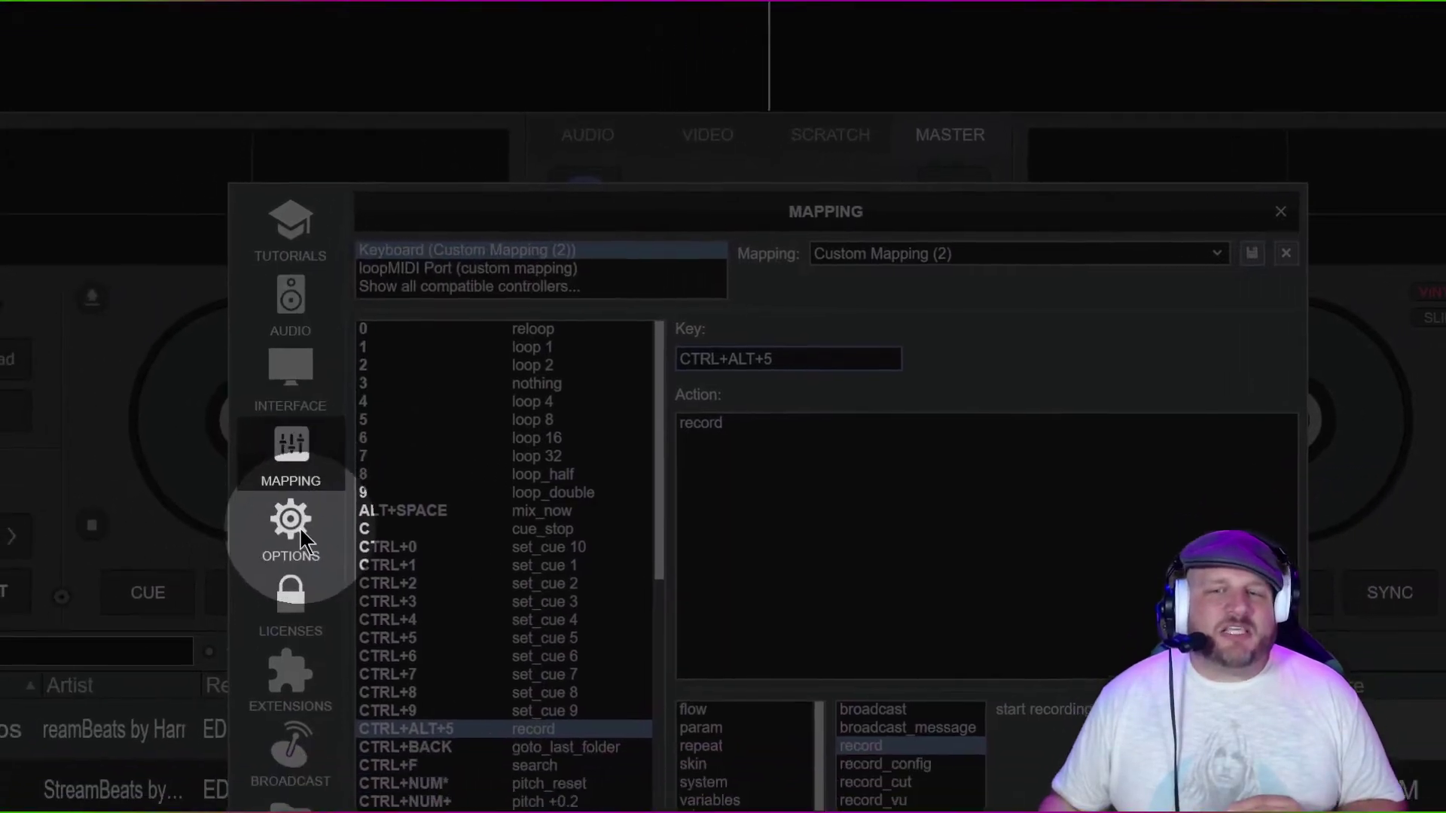
Step: Search the options for "record", review the recording settings against the keyboard mapping, and close the settings
click(302, 534)
click(825, 260)
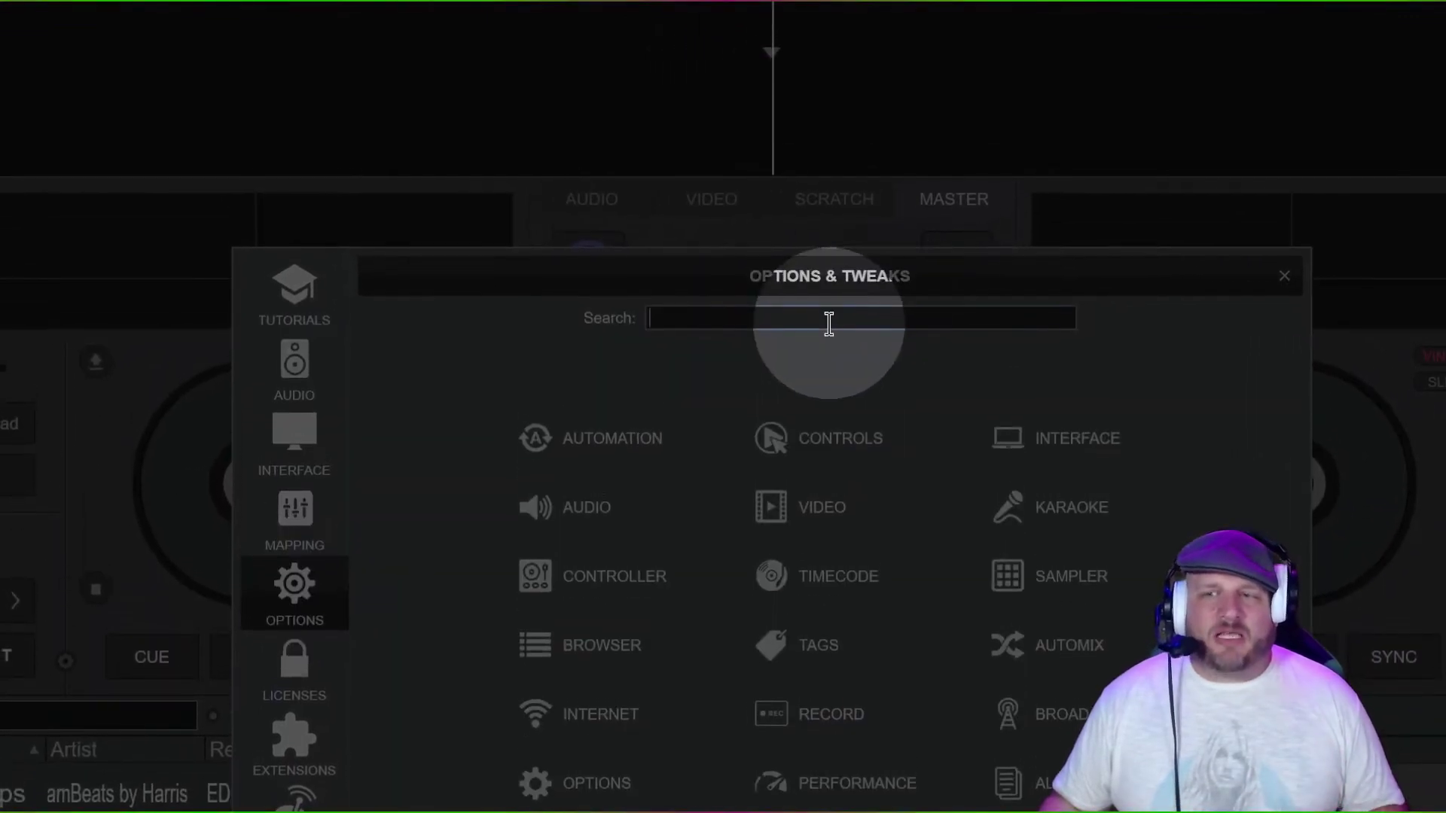
text(record)
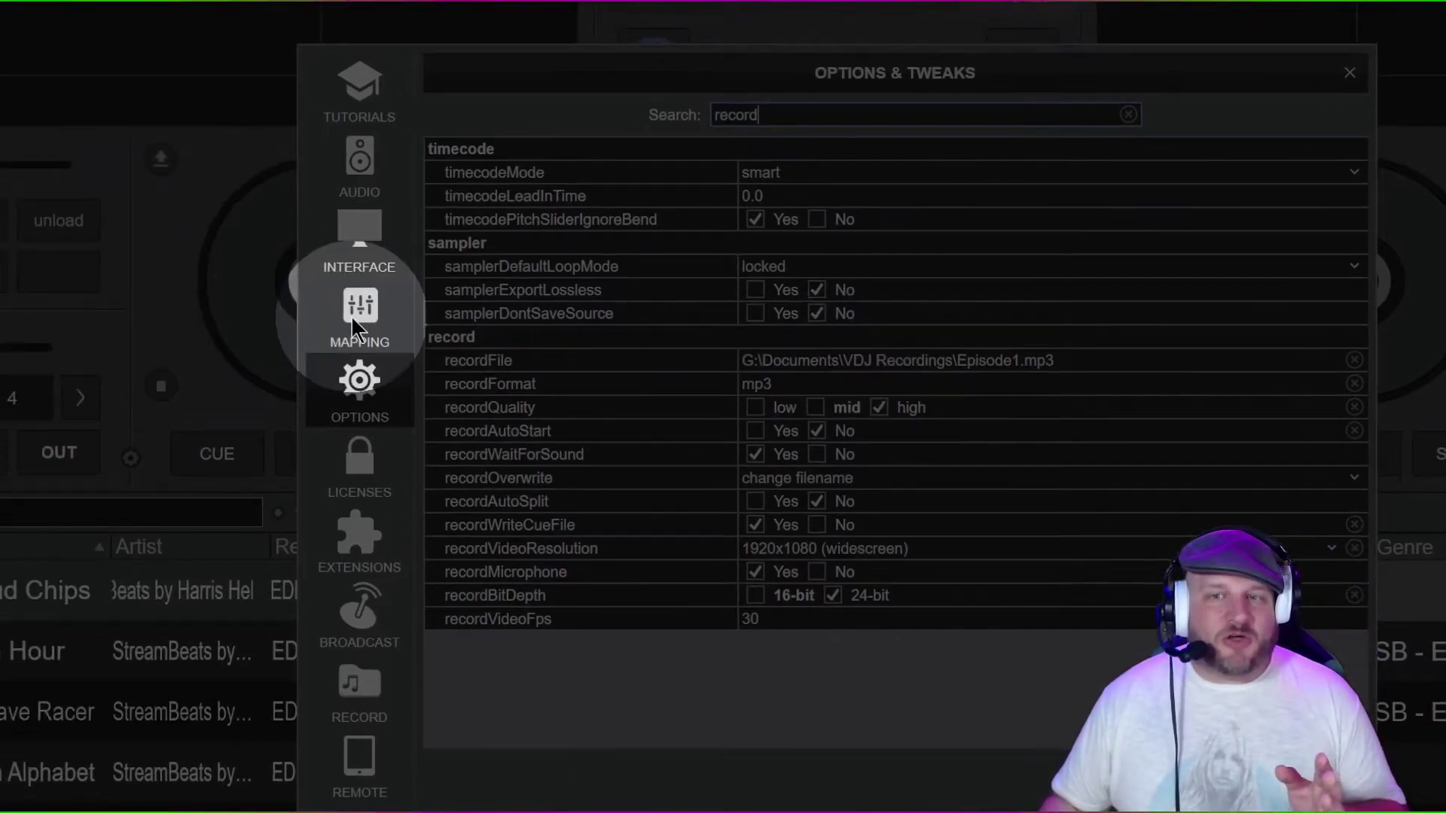
click(294, 300)
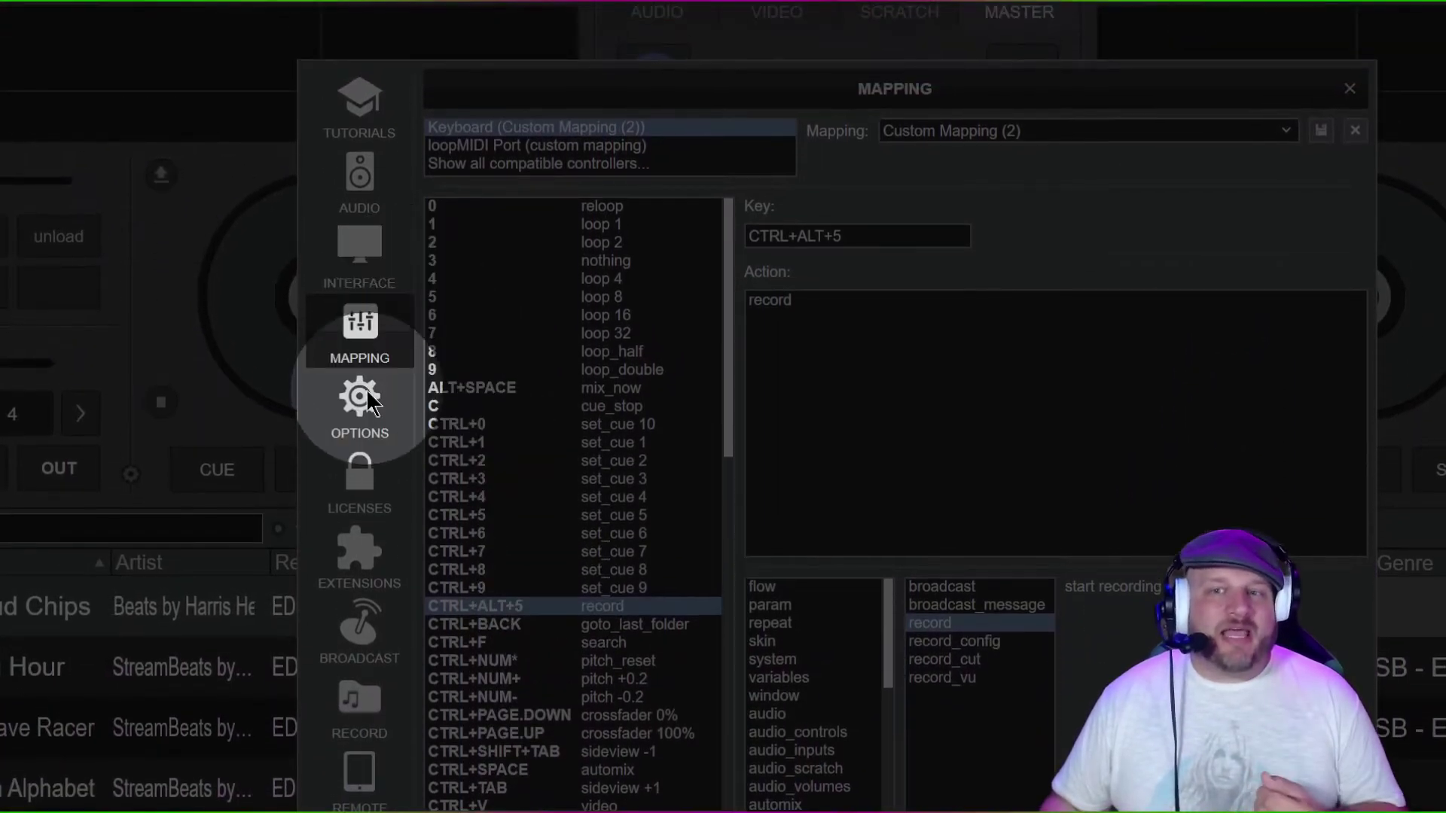
click(366, 315)
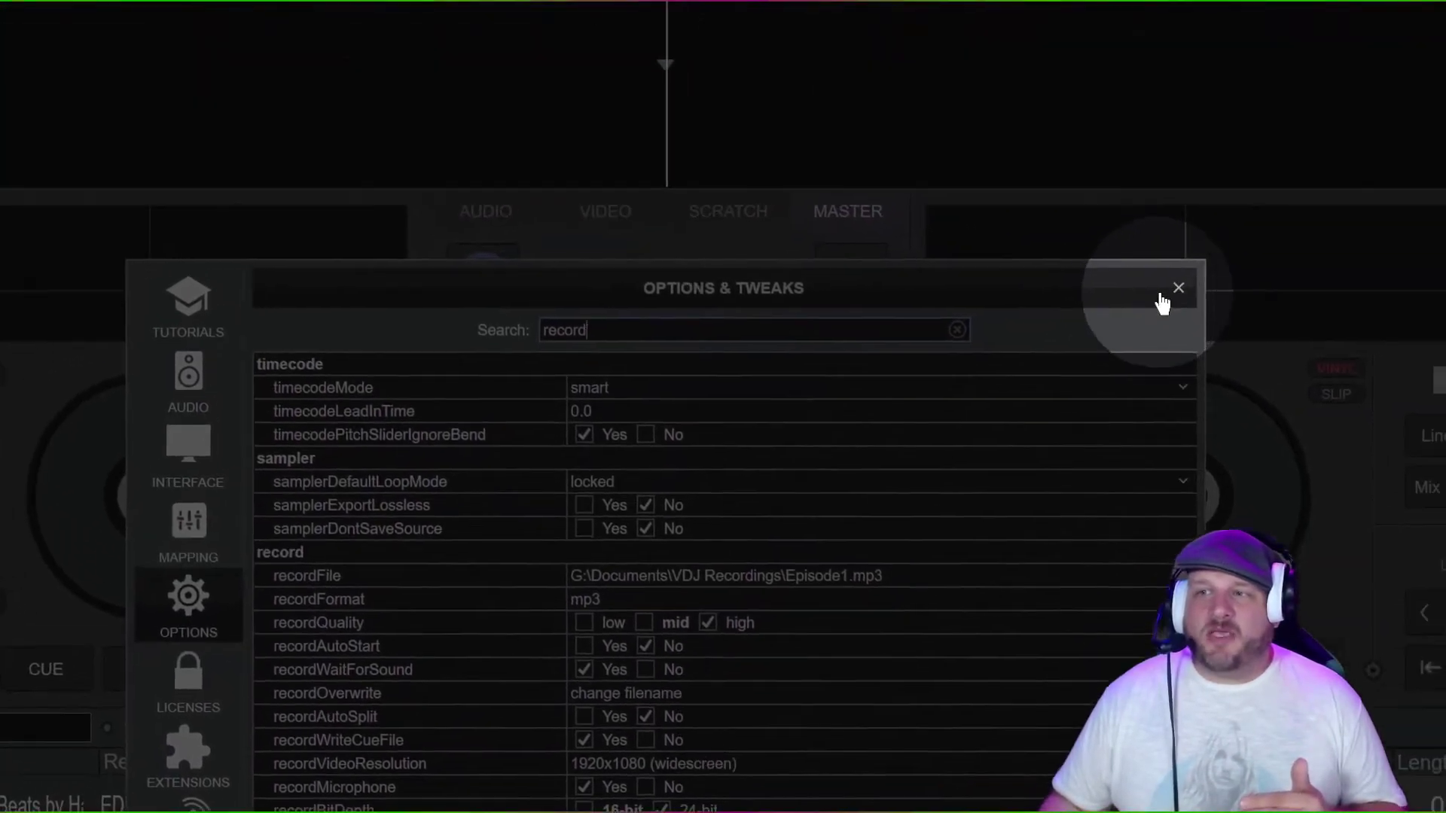
click(1148, 306)
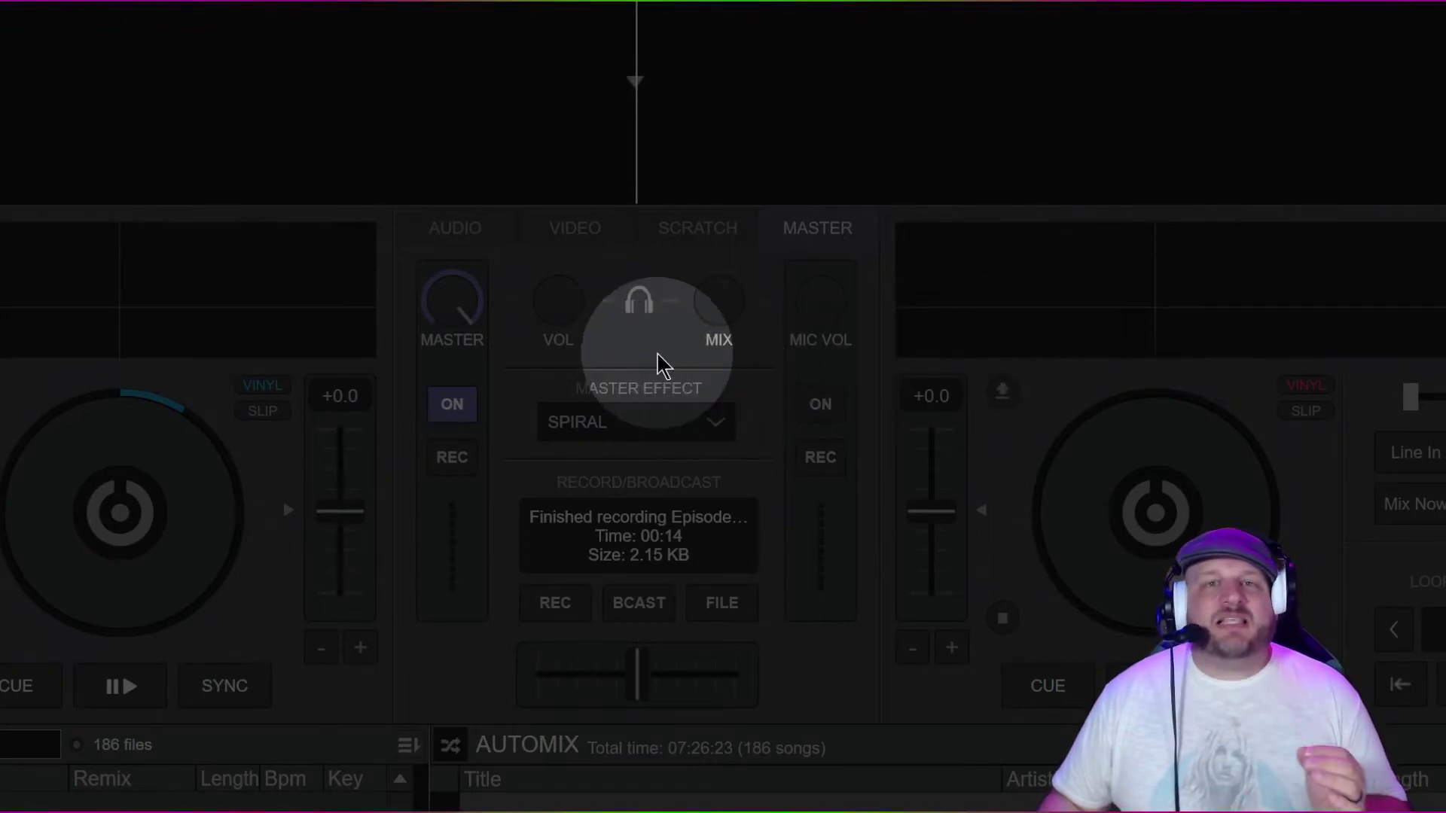
Step: Turn the master video output off and on again, and return to the master controls
click(587, 230)
right_click(618, 335)
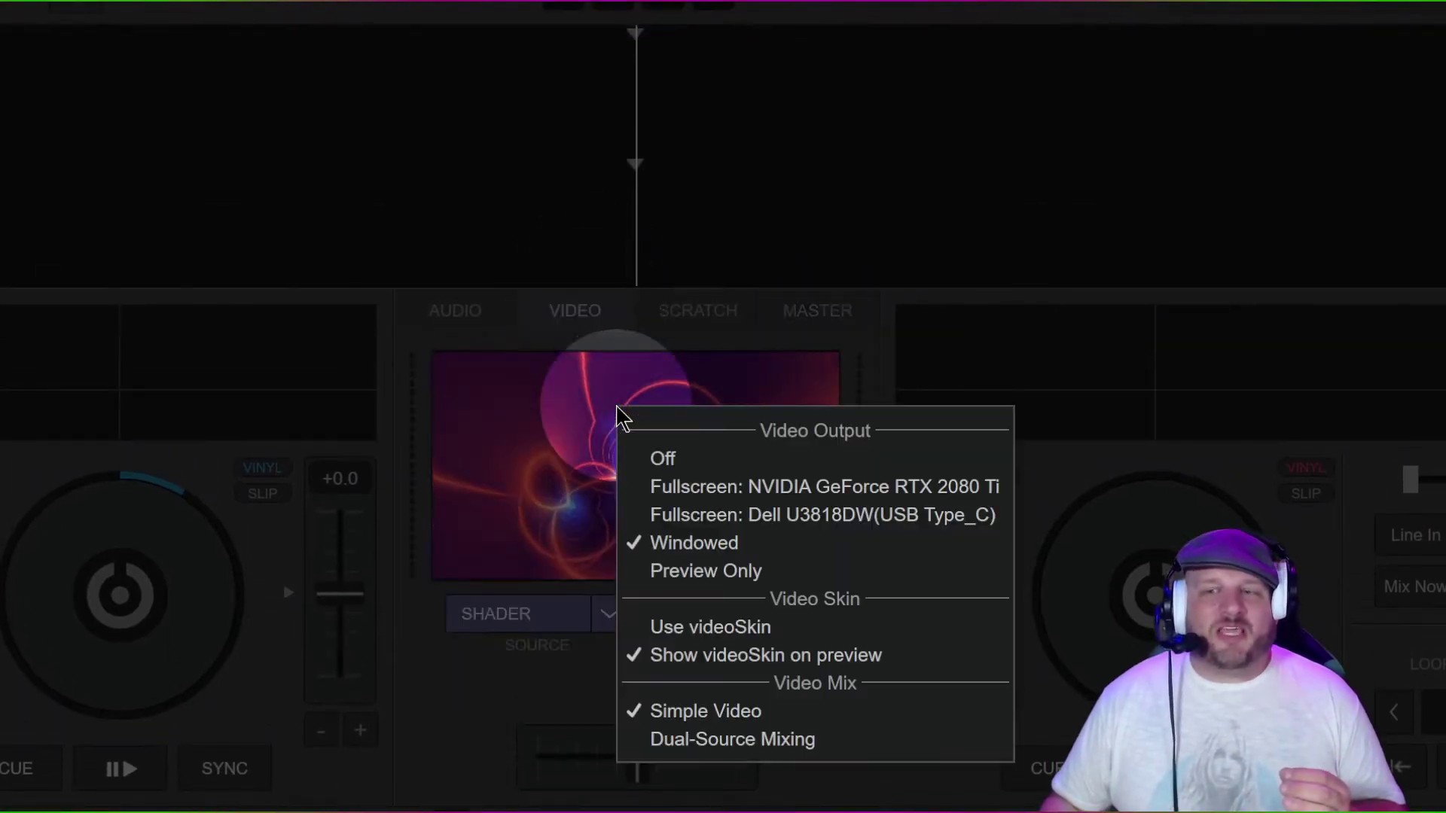
click(660, 457)
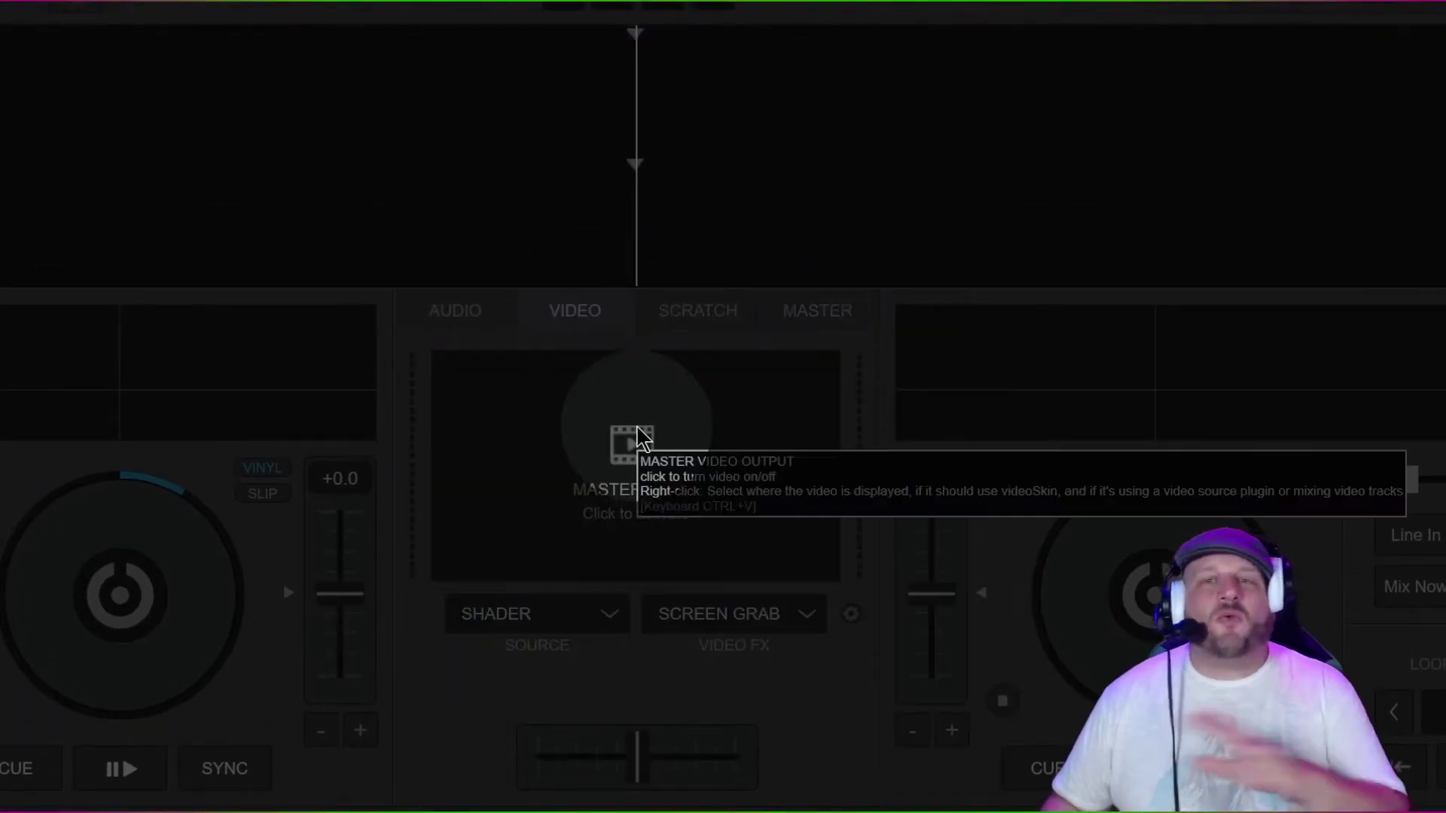
click(631, 445)
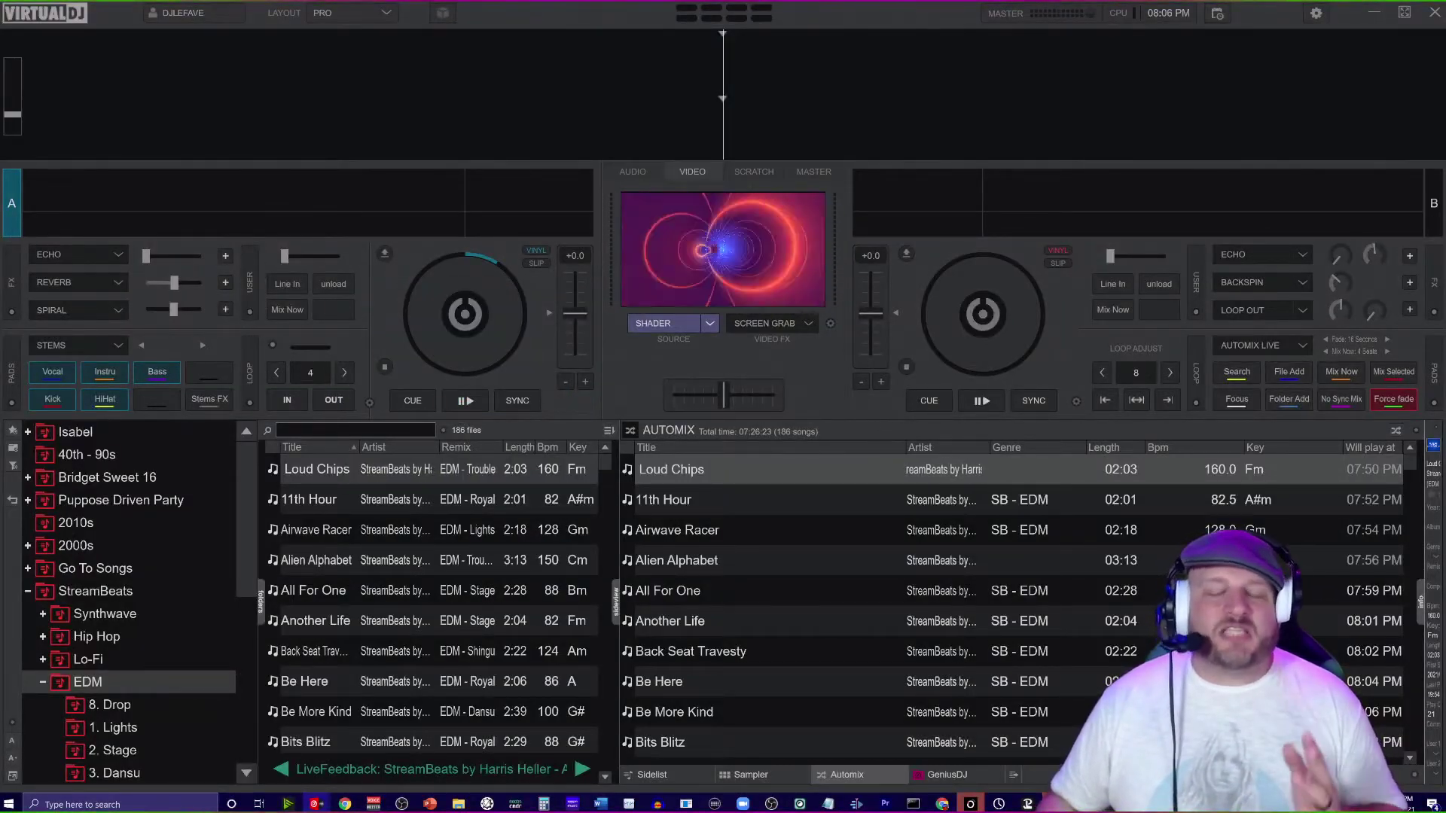
click(818, 172)
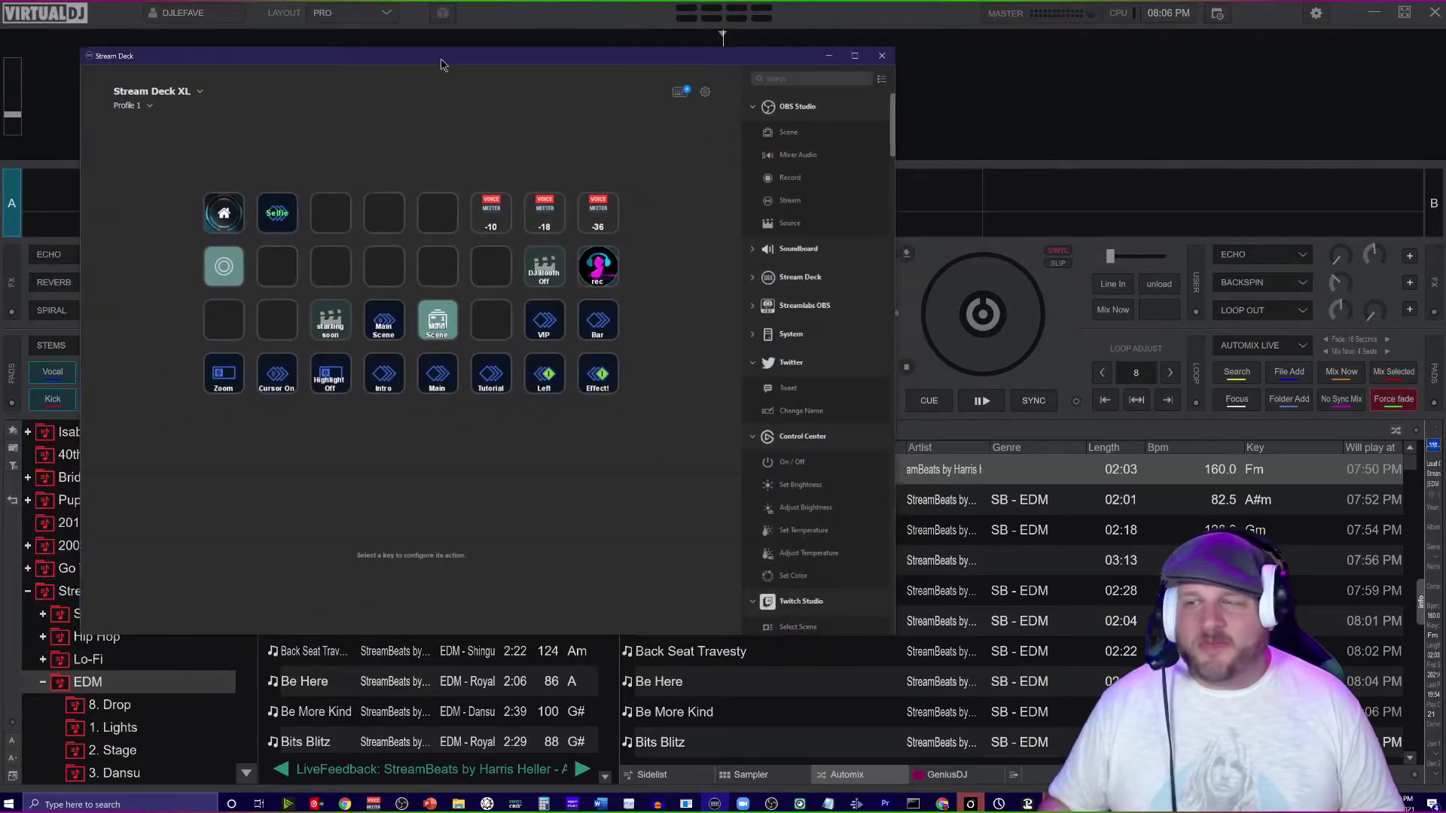
Step: In Stream Deck, reposition and shrink the window and review the actions inside the VDJ Auto Record multi action
drag(441, 64, 778, 88)
drag(1232, 659, 1145, 574)
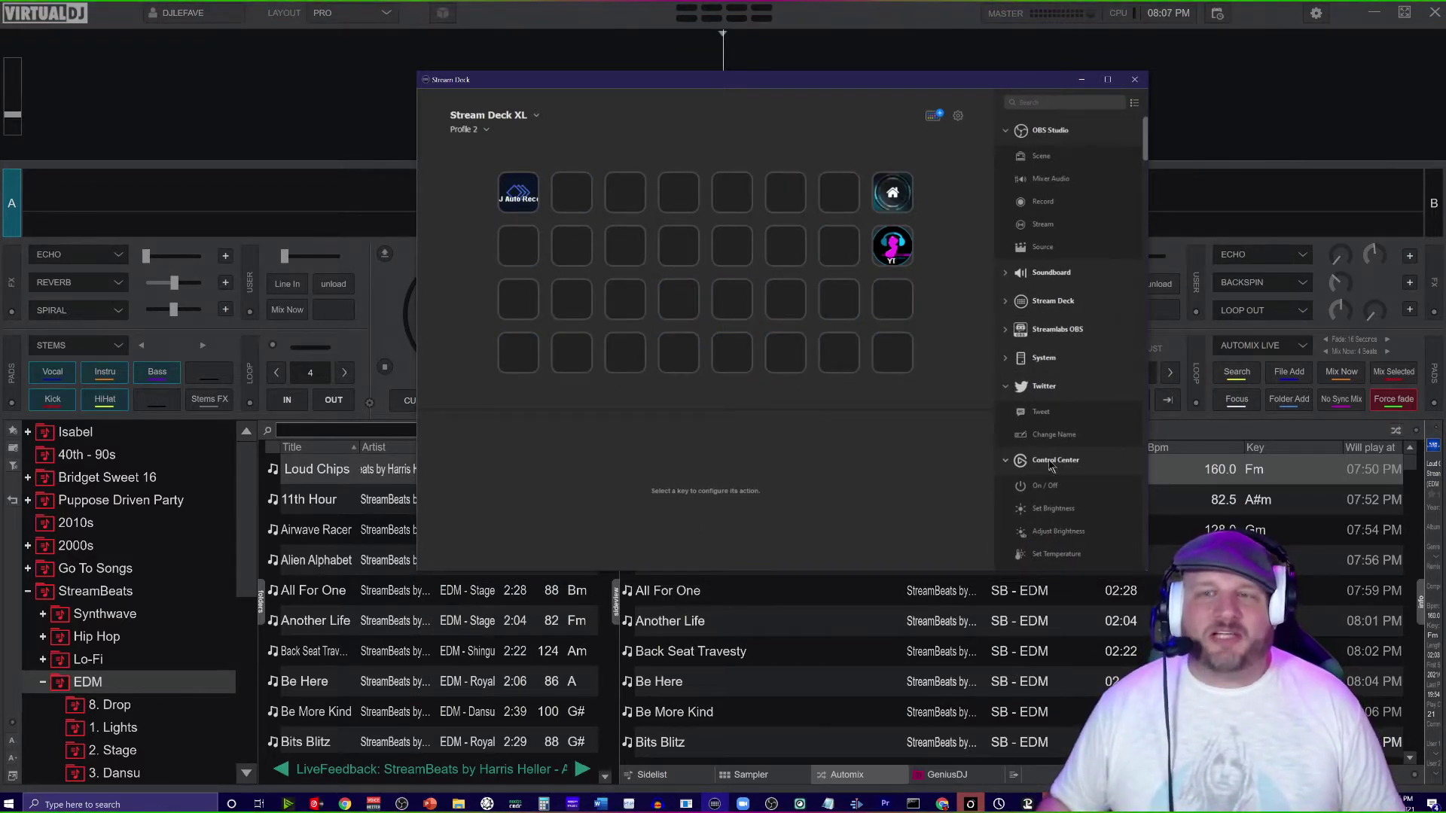
double_click(520, 198)
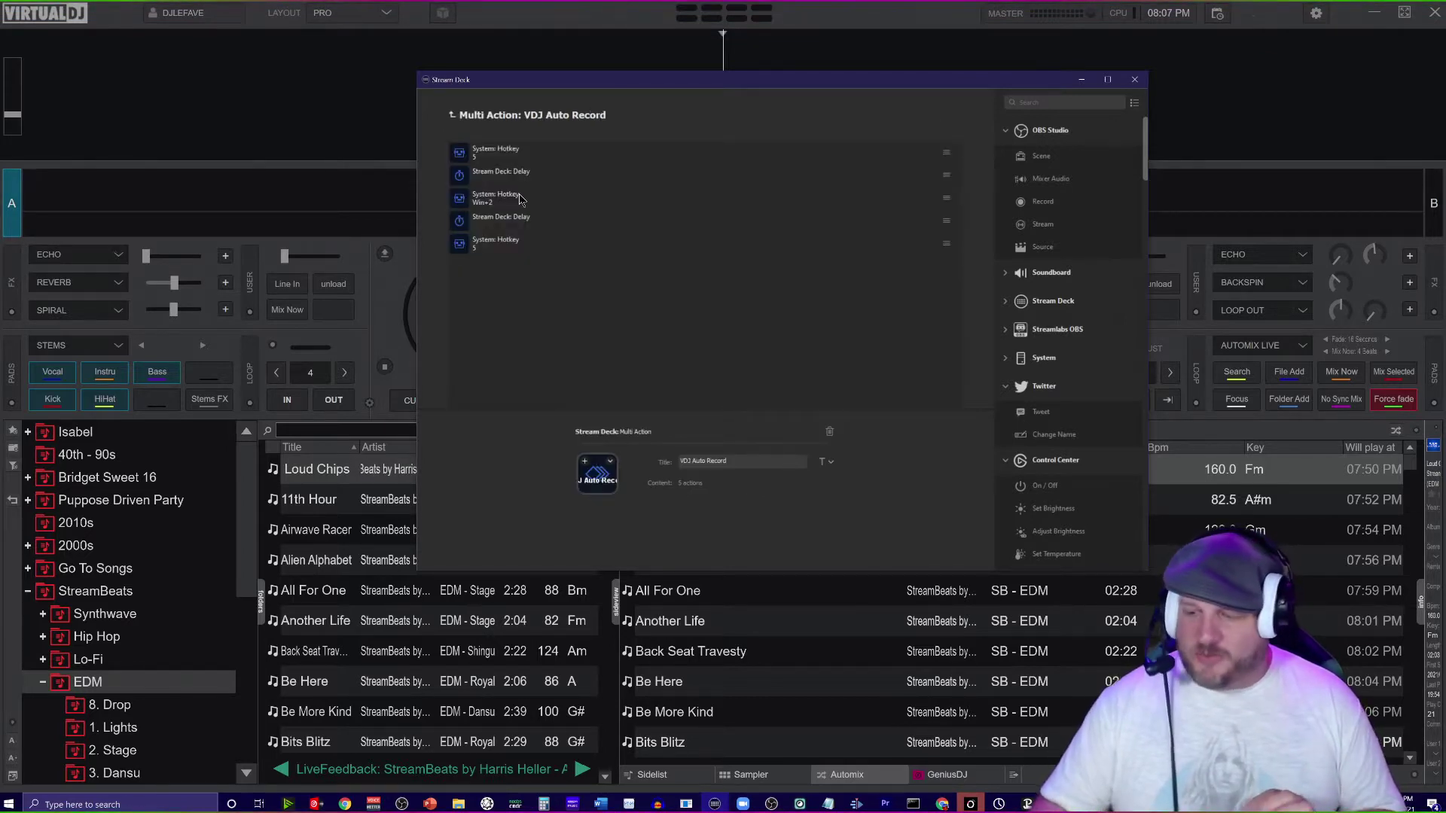
key(Escape)
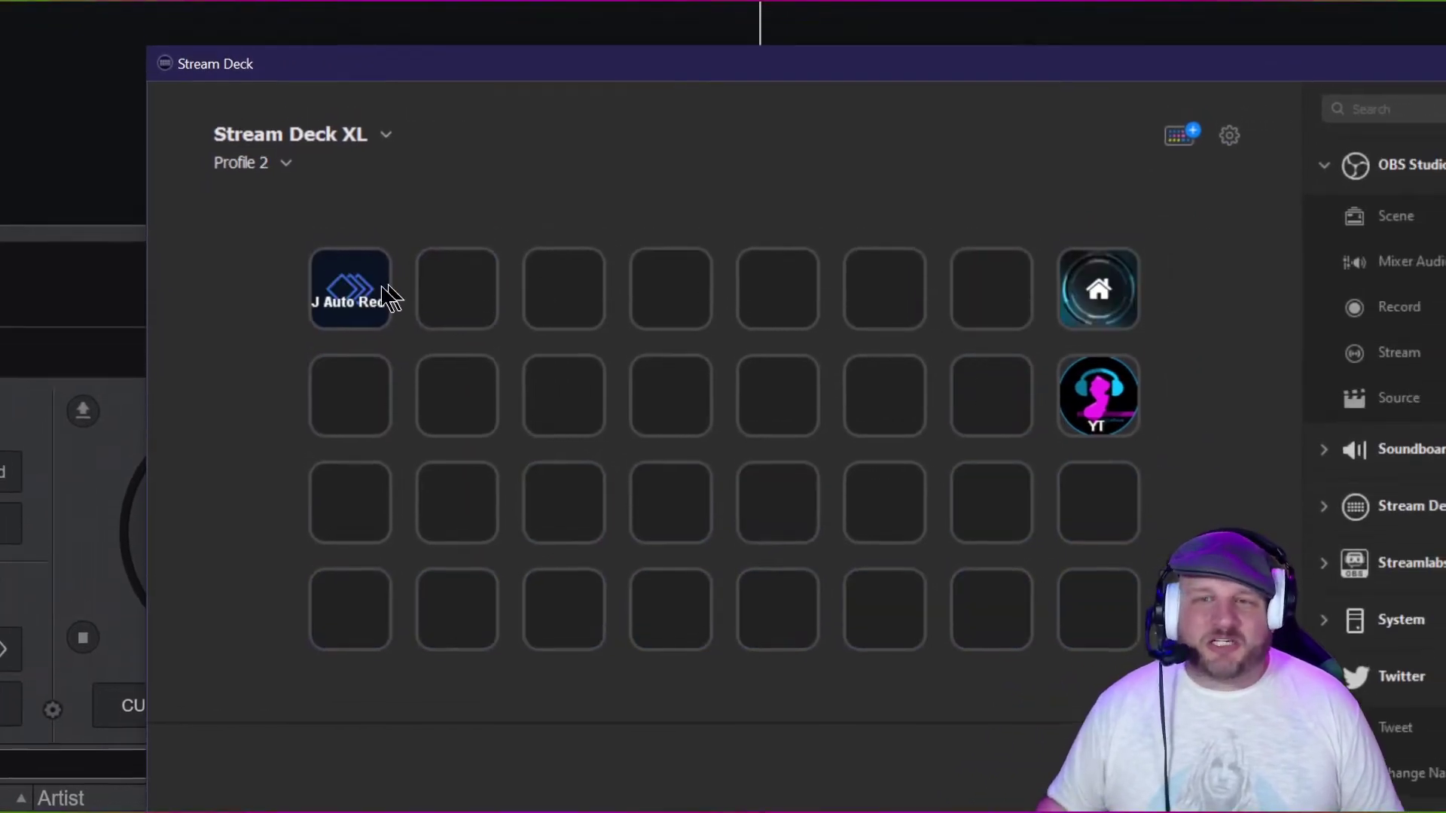
double_click(336, 315)
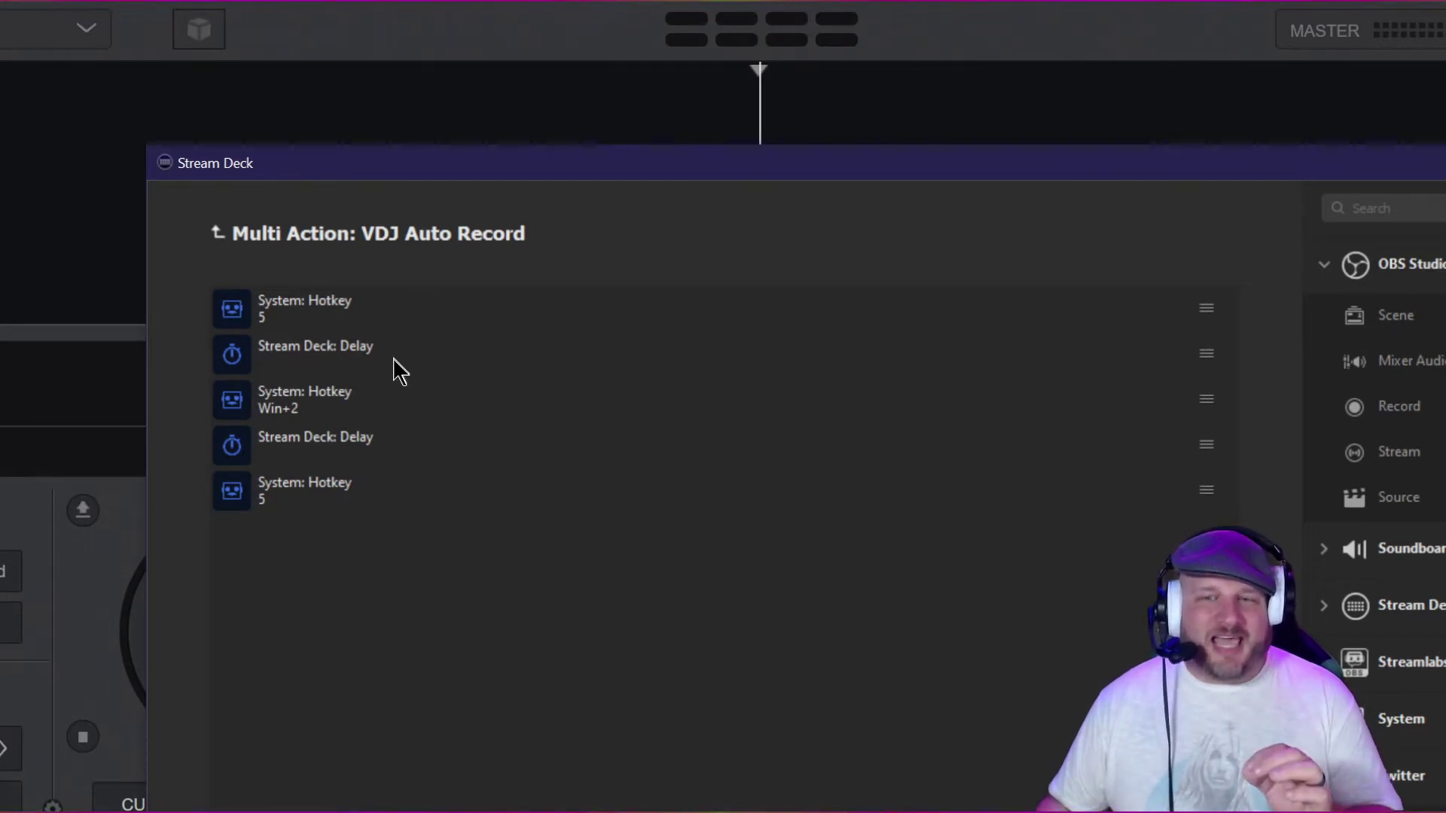
click(219, 234)
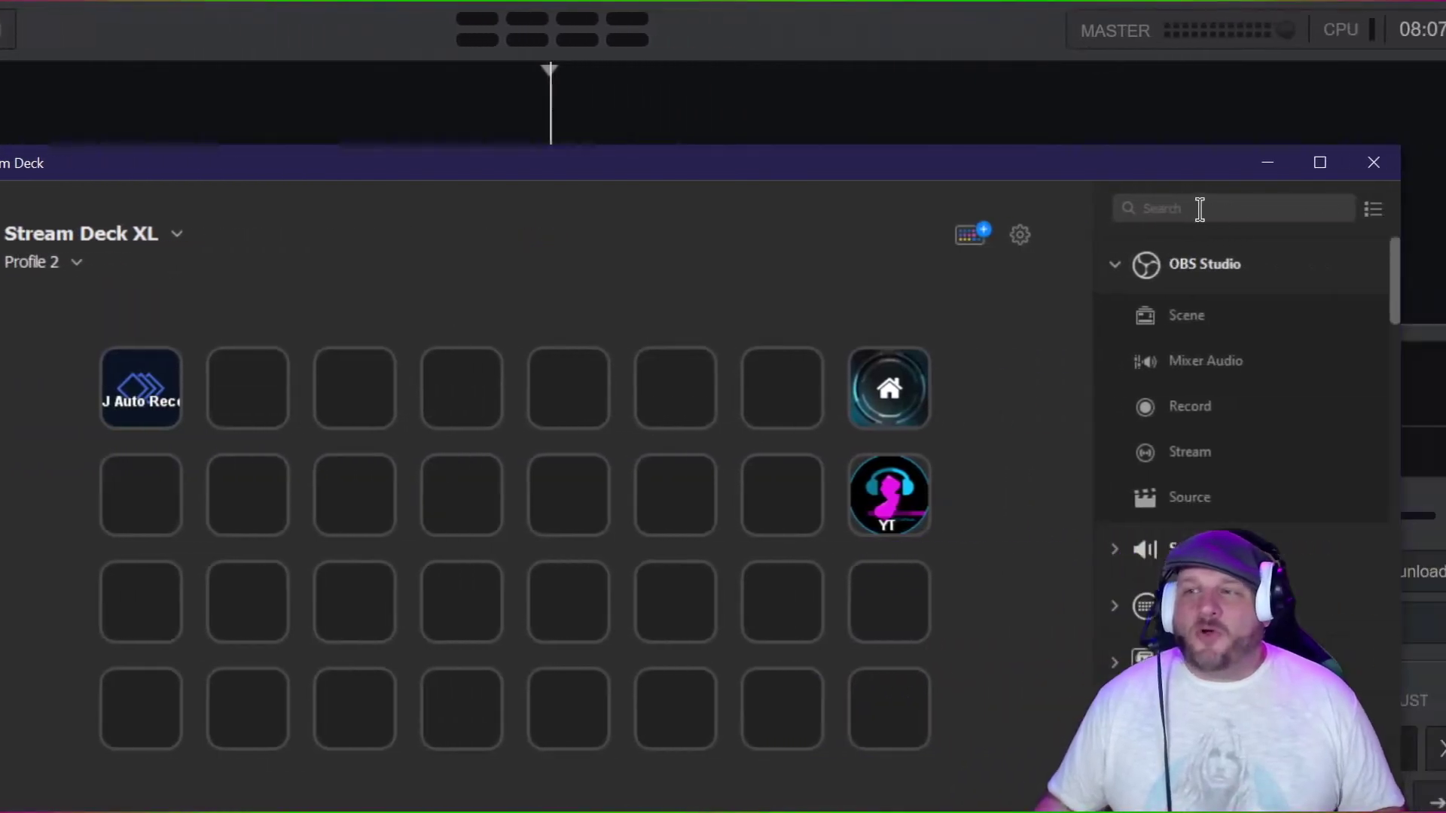
Step: Search the actions for "mul" and place a Multi Action on an empty key of Profile 2
text(mulit)
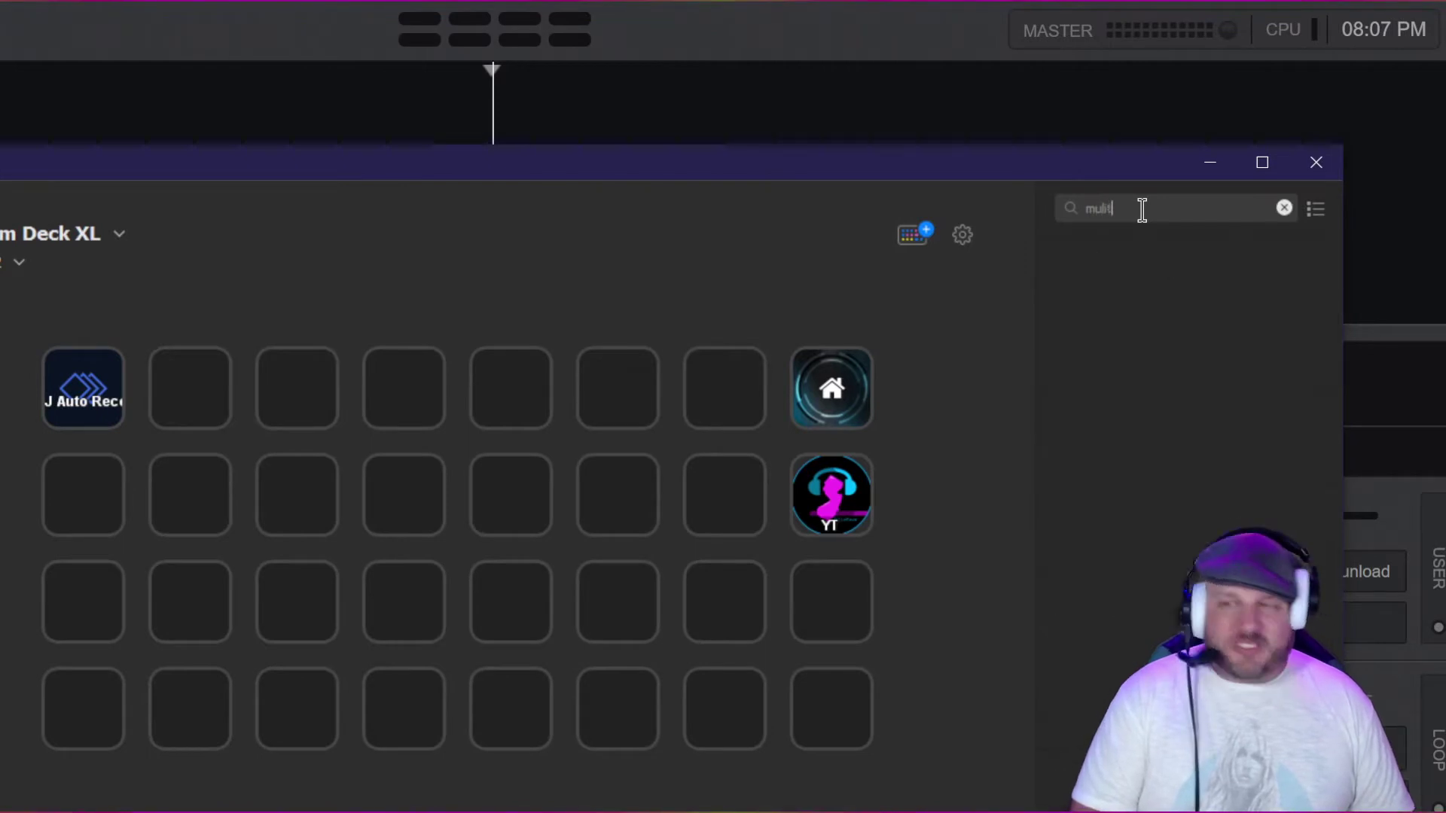
key(BackSpace)
key(BackSpace)
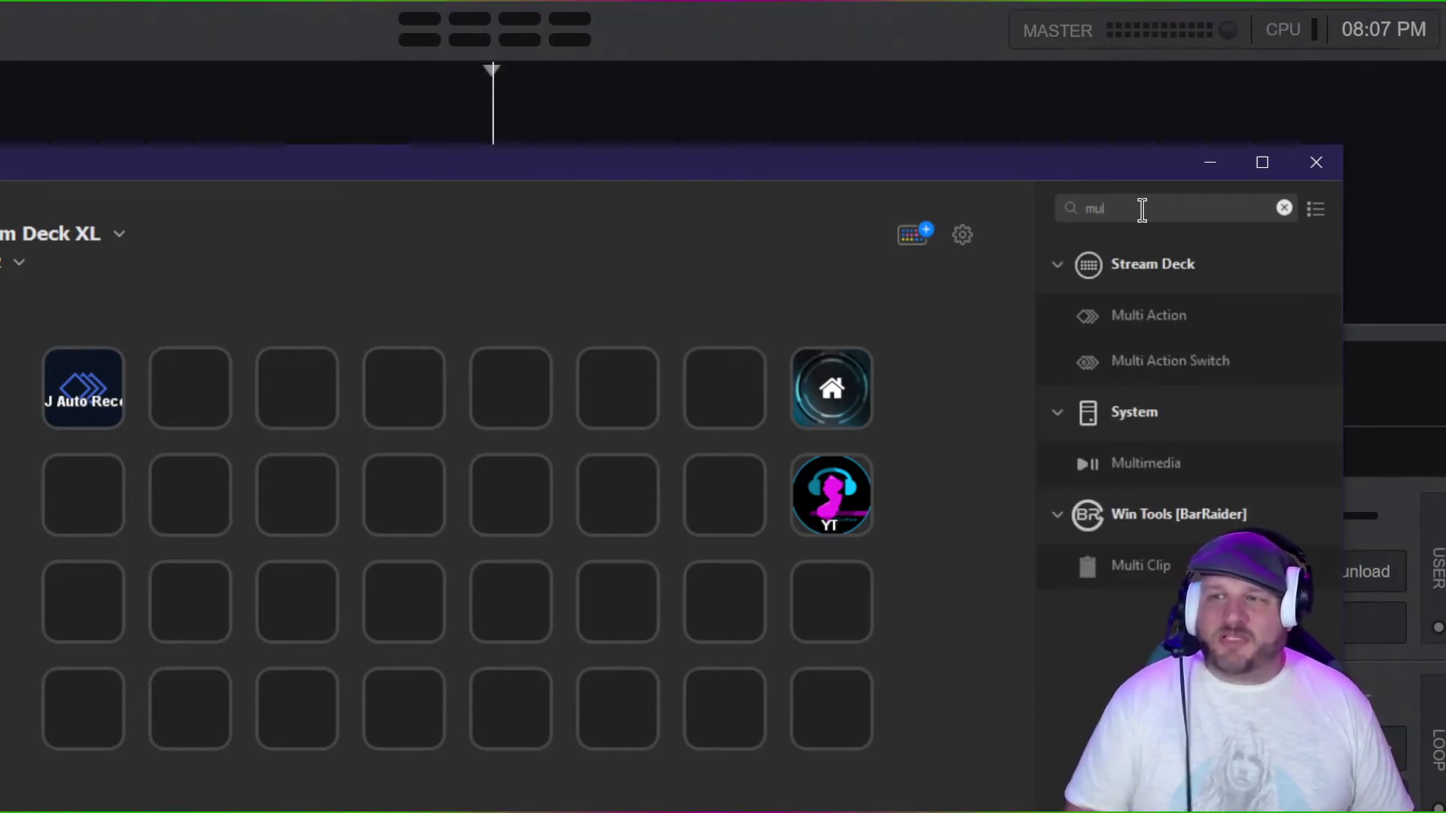
drag(1168, 316, 482, 496)
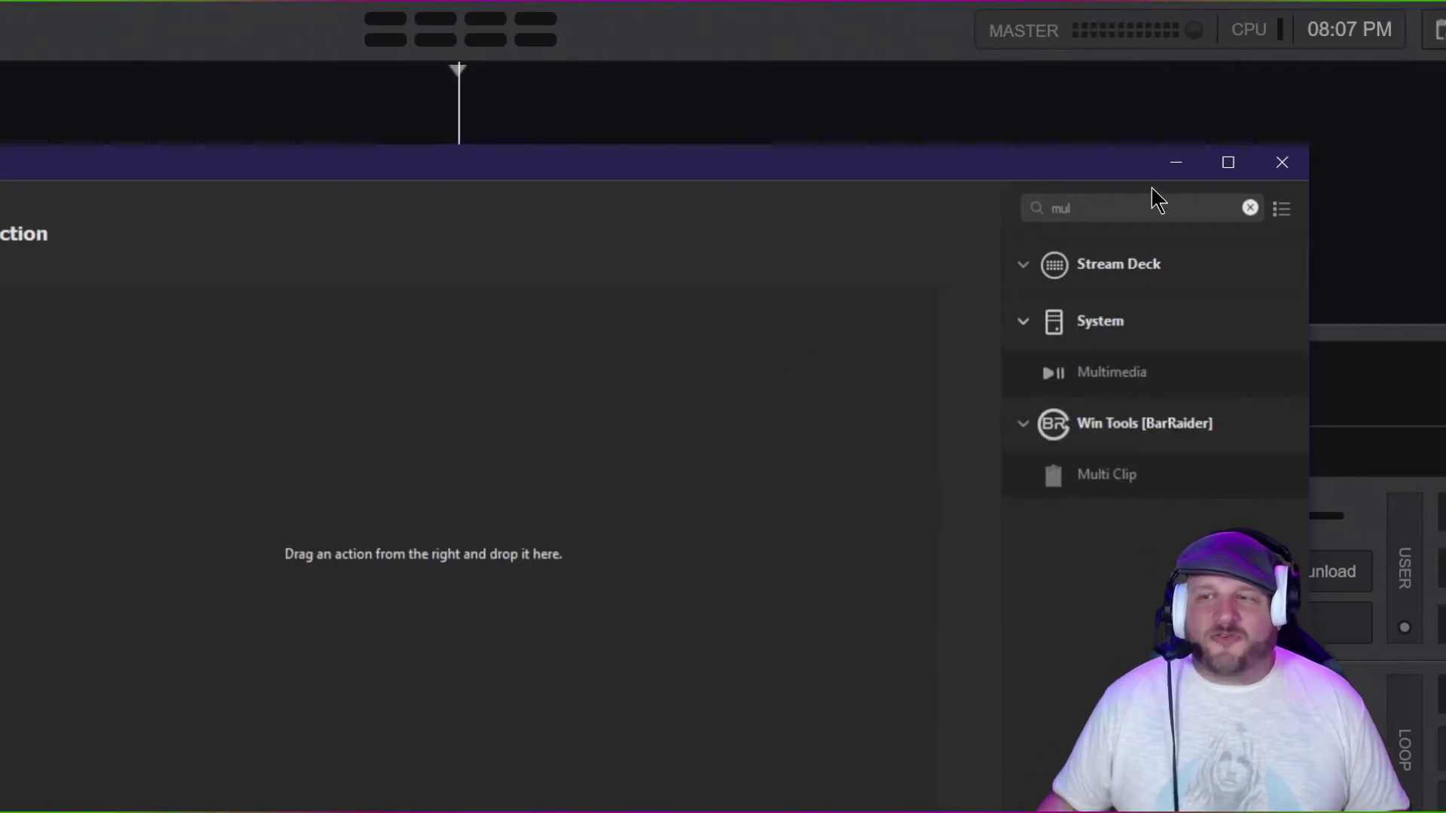
Step: Search the actions for "hotk" and add a System Hotkey as the first action of the new multi action
double_click(1062, 208)
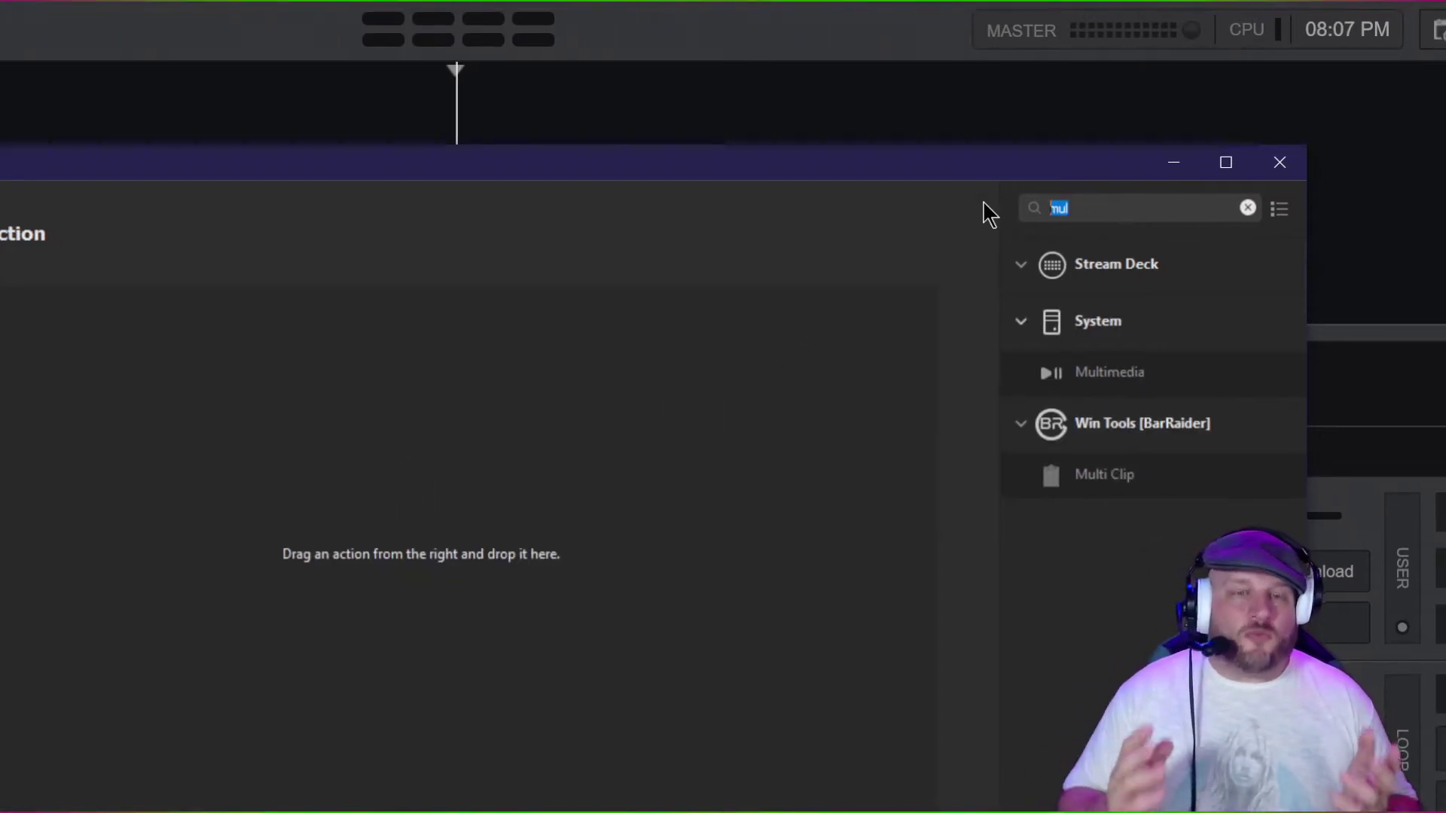
text(hotk)
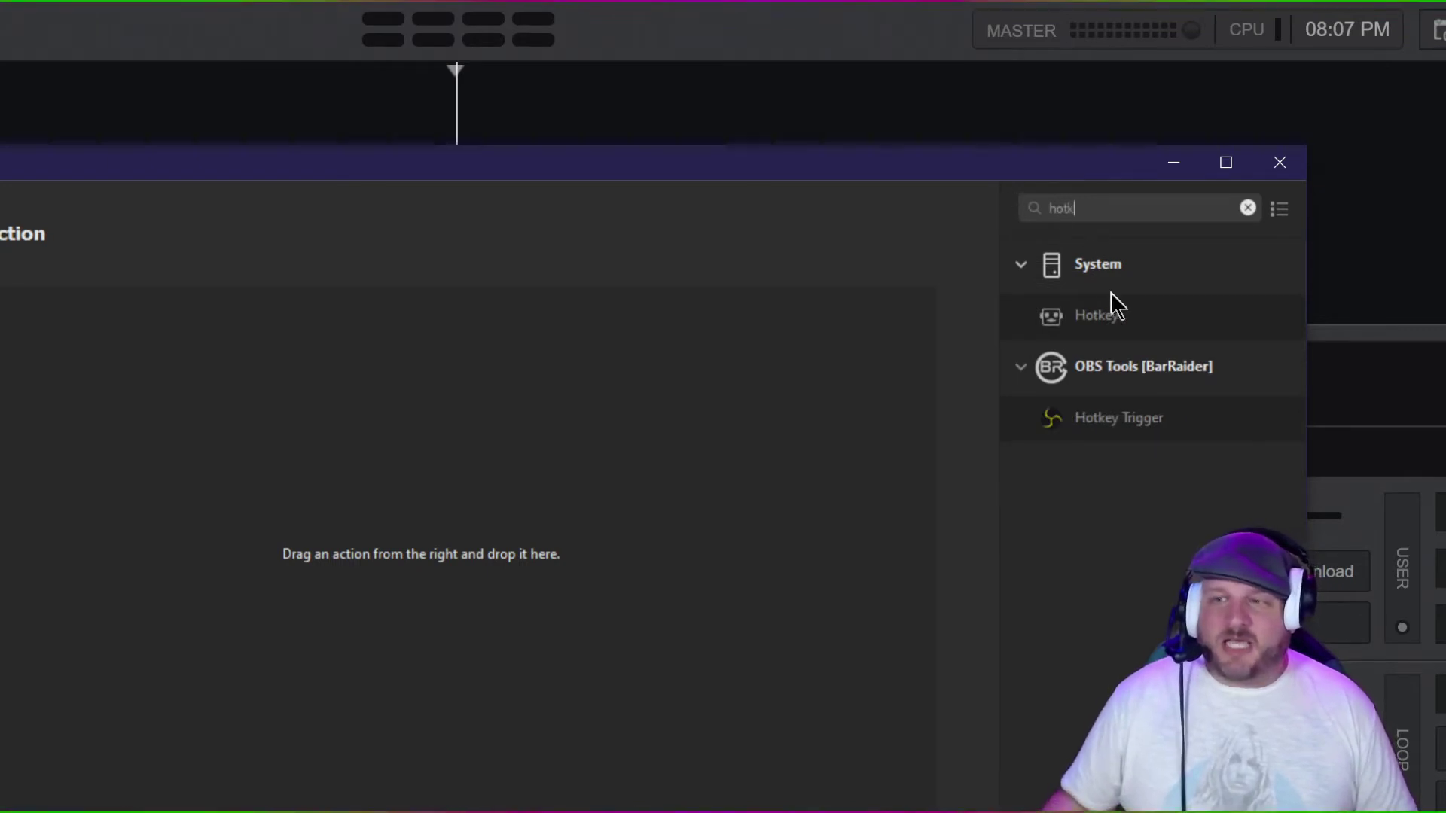
drag(1112, 295, 60, 323)
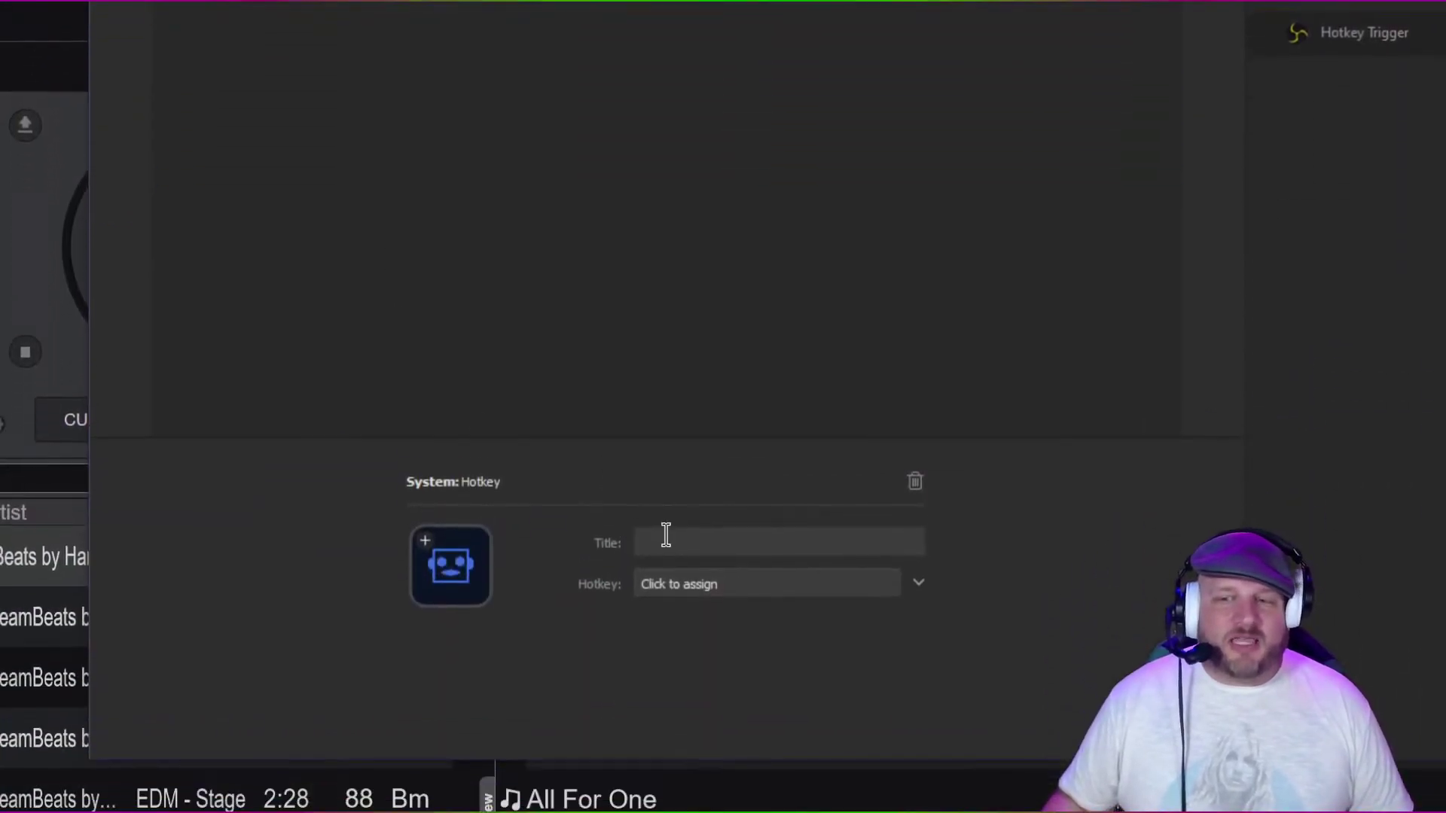
Step: Title the hotkey action "Start Recording" and assign it the key combination Ctrl+Alt+5
click(664, 713)
text(Start Recording)
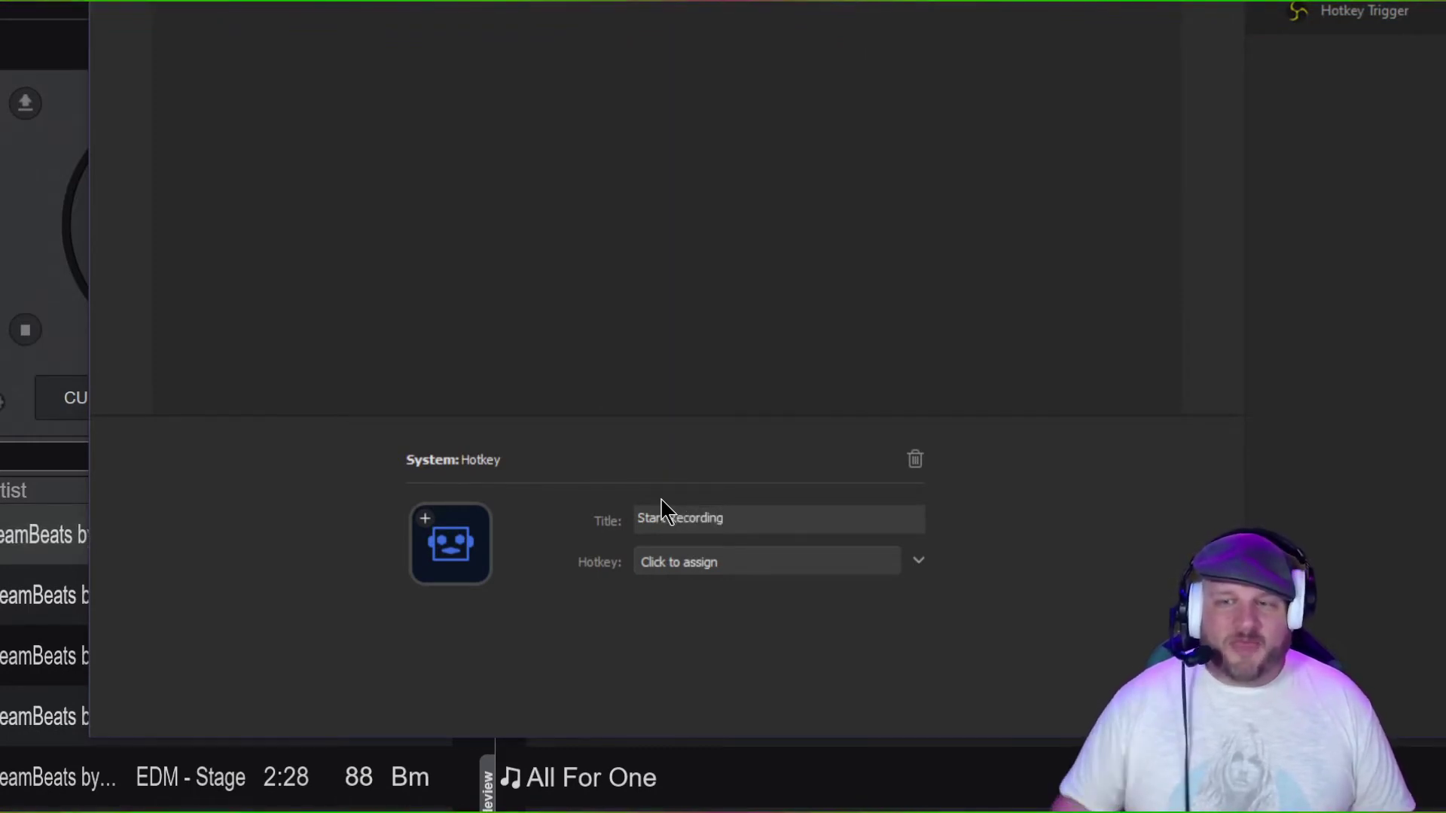
click(740, 558)
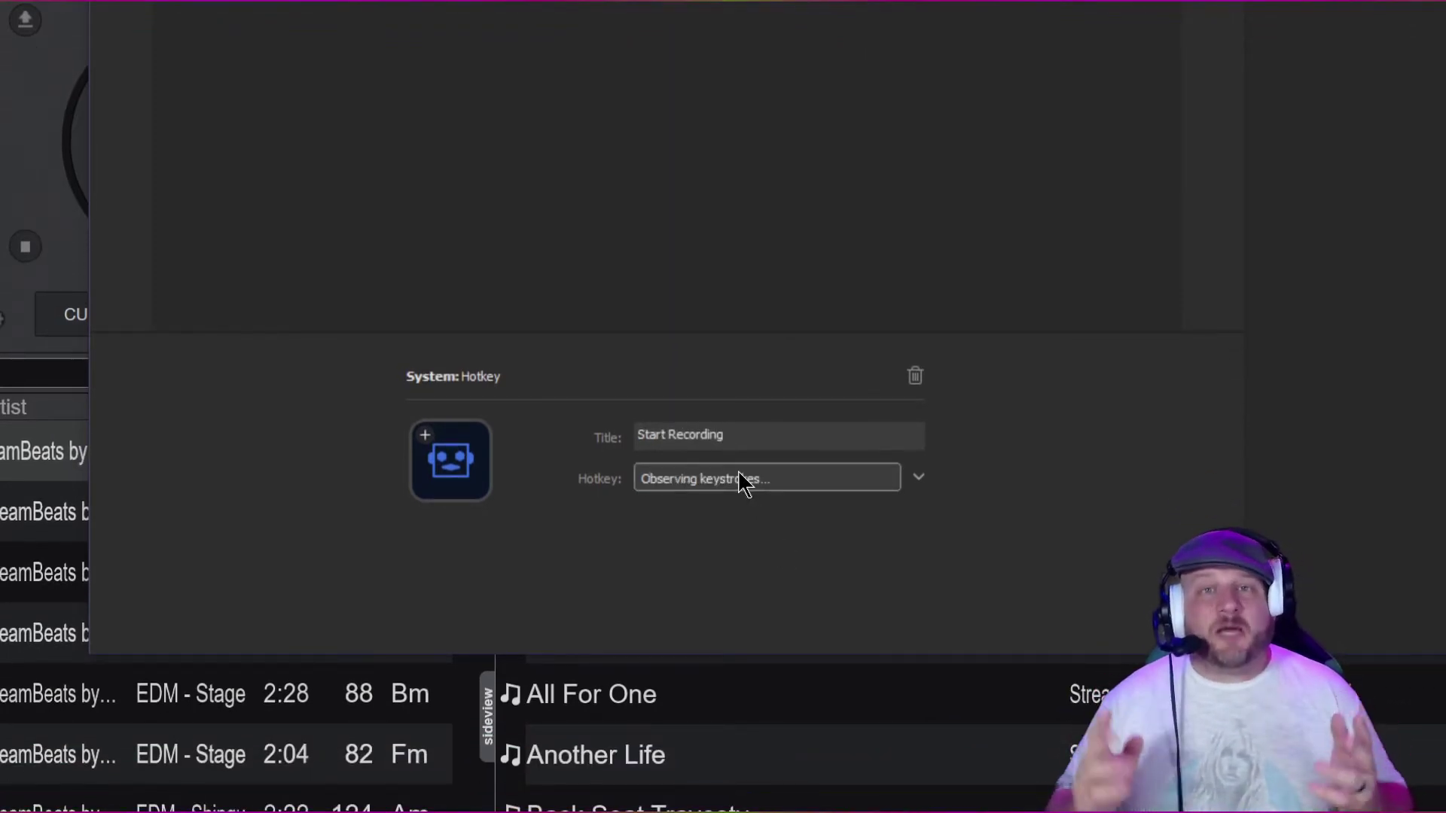
key(ctrl+alt)
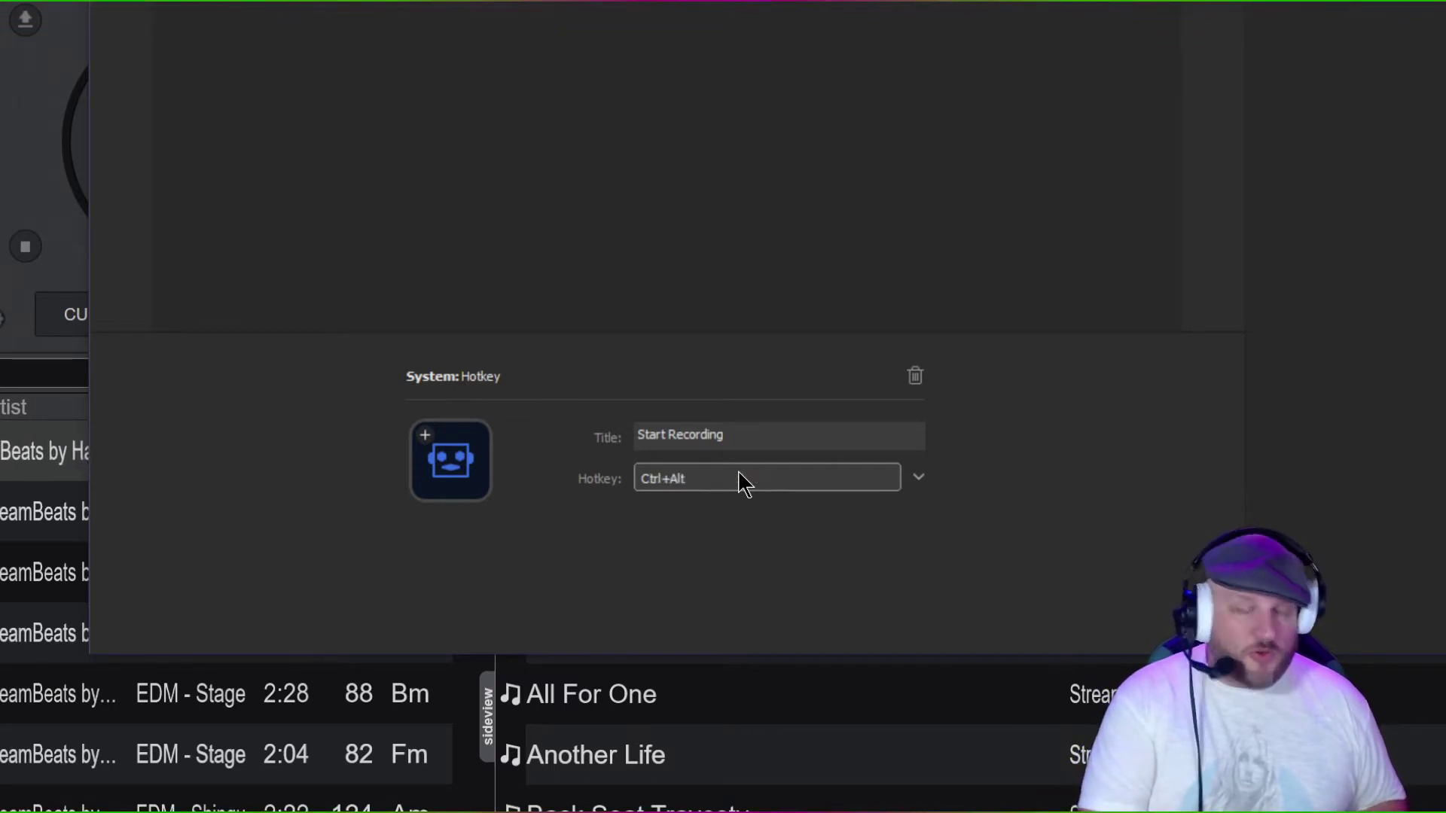
key(ctrl+alt+5)
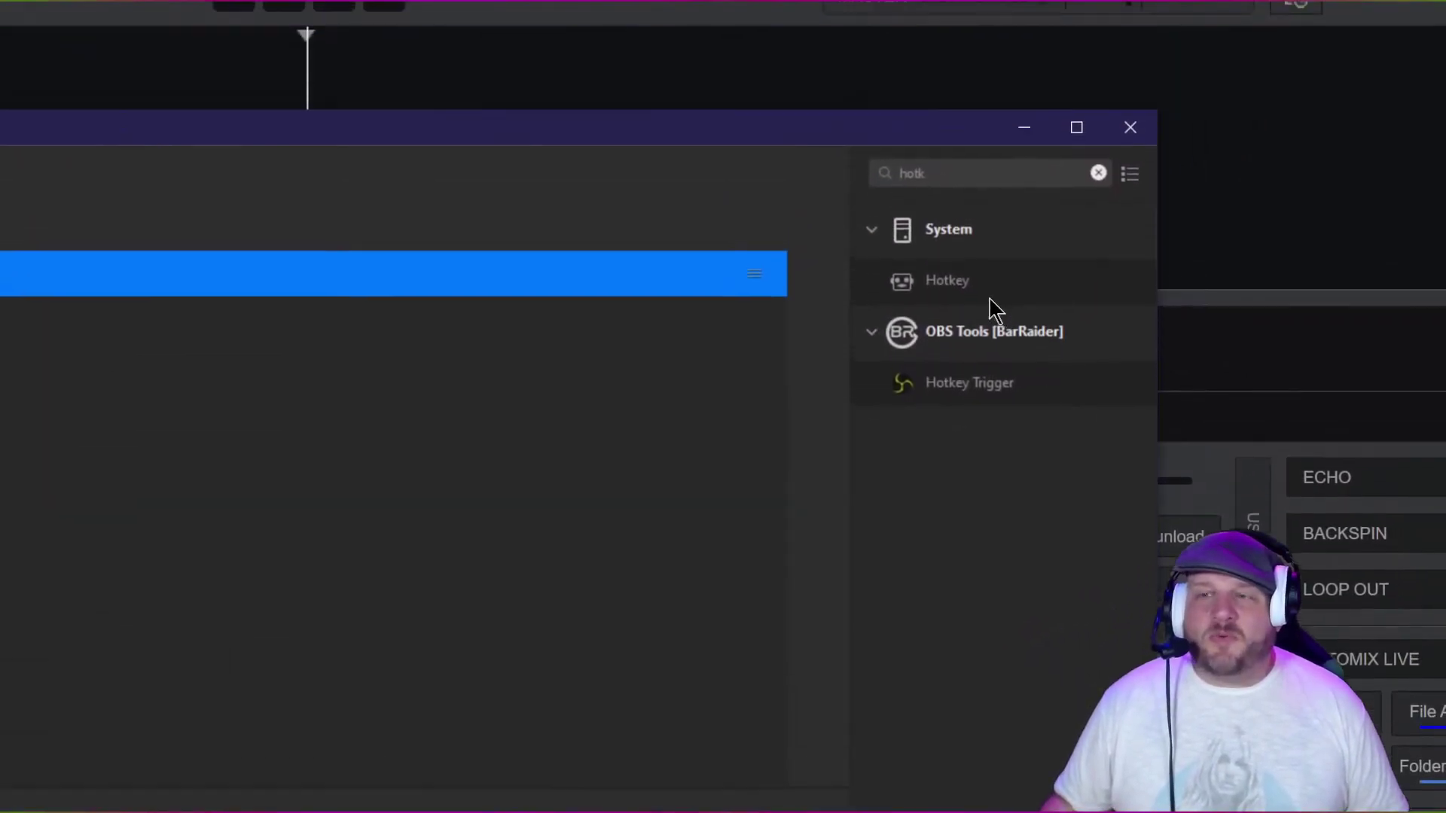
Step: Search the actions for "delay" and add a Stream Deck Delay after the Start Recording hotkey
drag(938, 173, 866, 180)
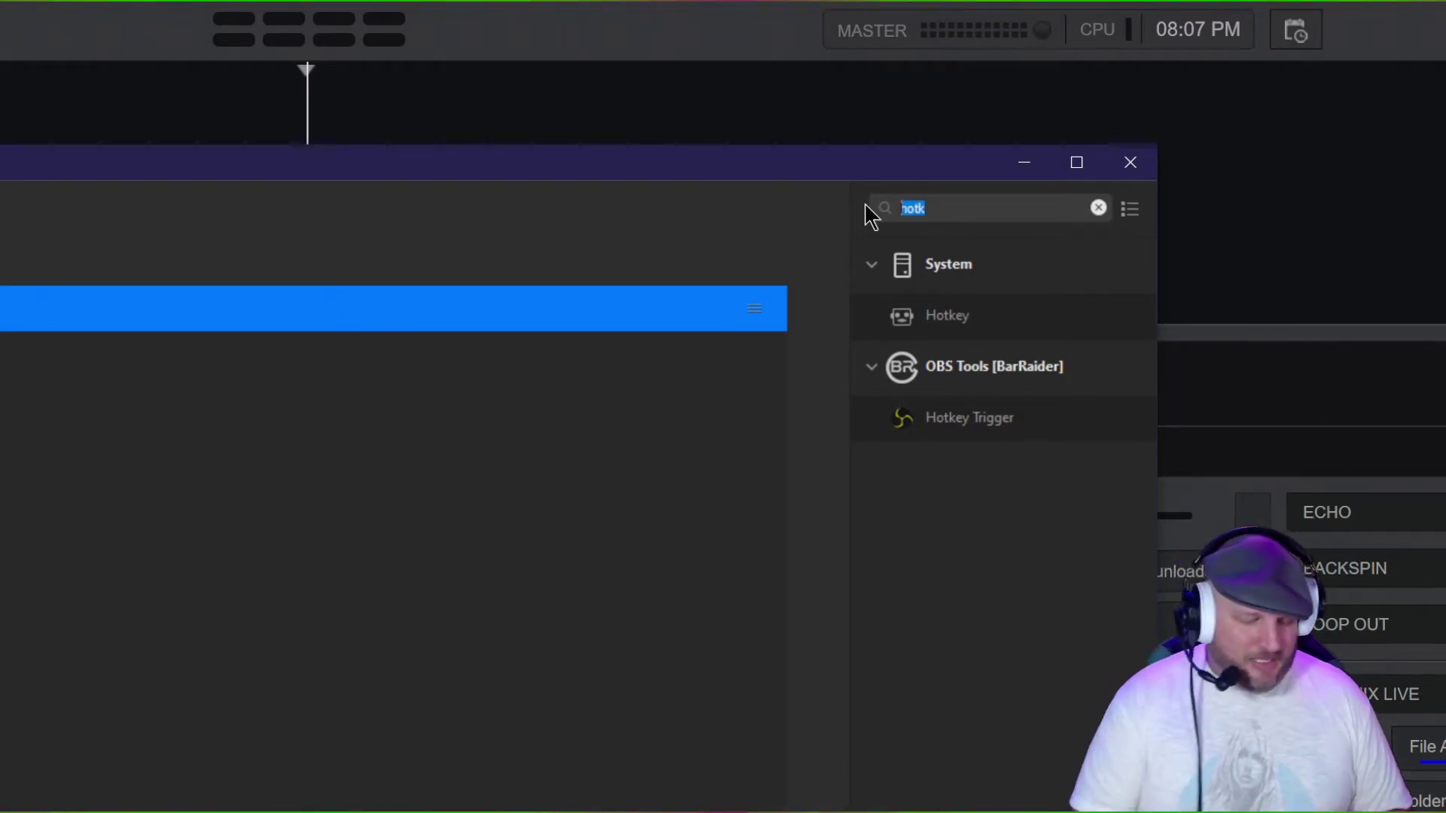
text(delay)
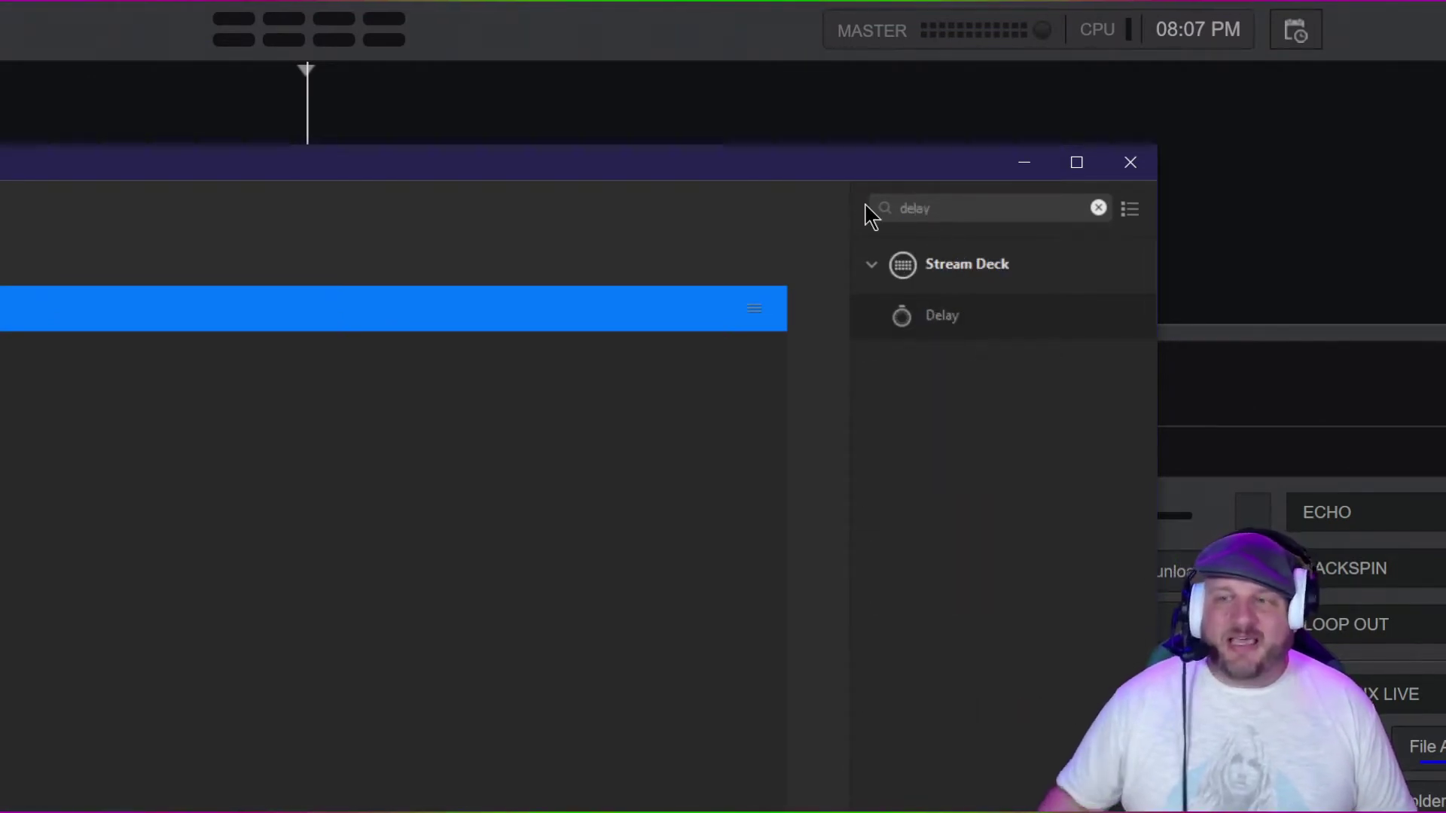
drag(904, 327, 272, 394)
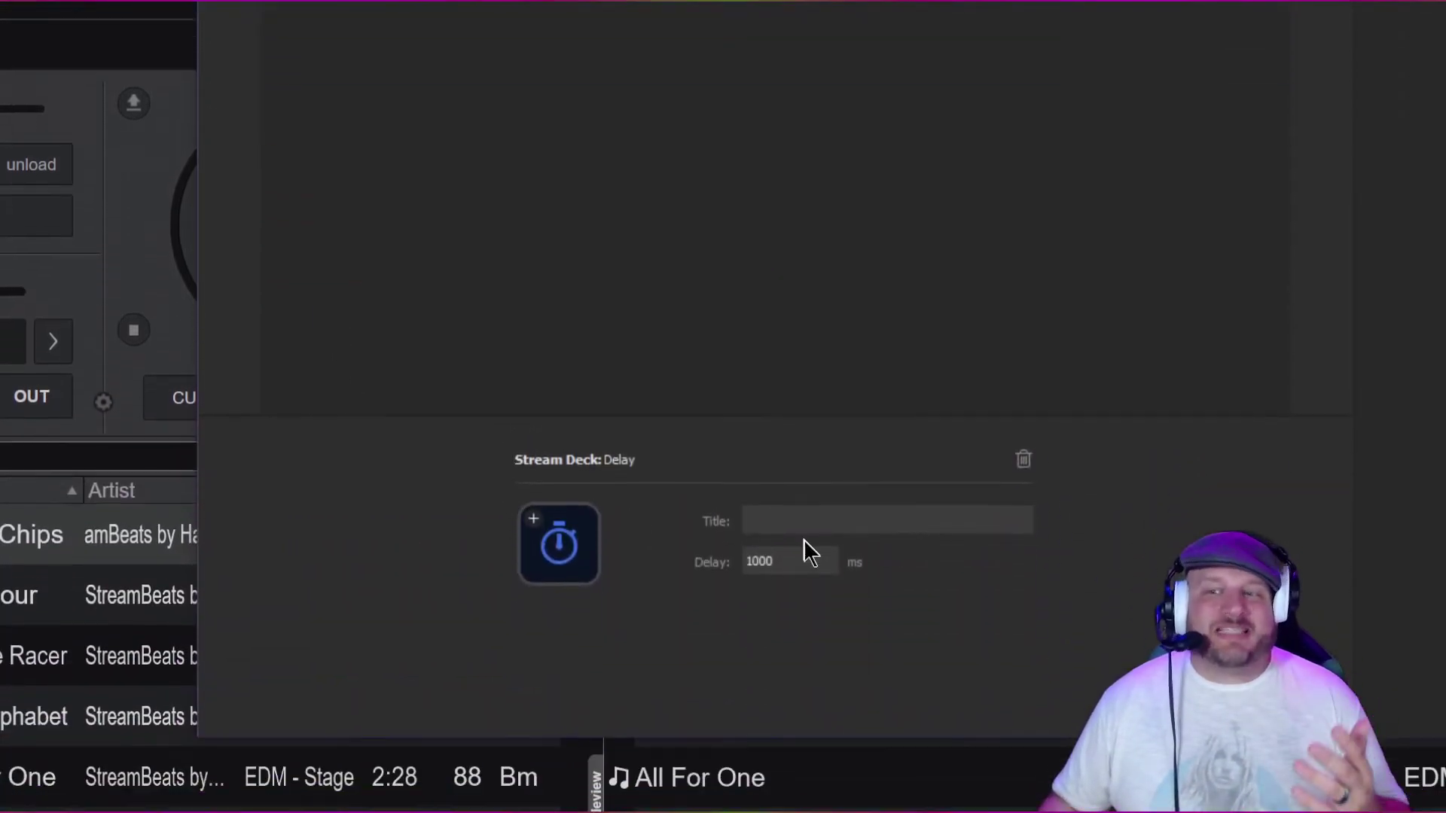
Step: Set the Stream Deck Delay to 5000 ms and title it "delay"
click(799, 515)
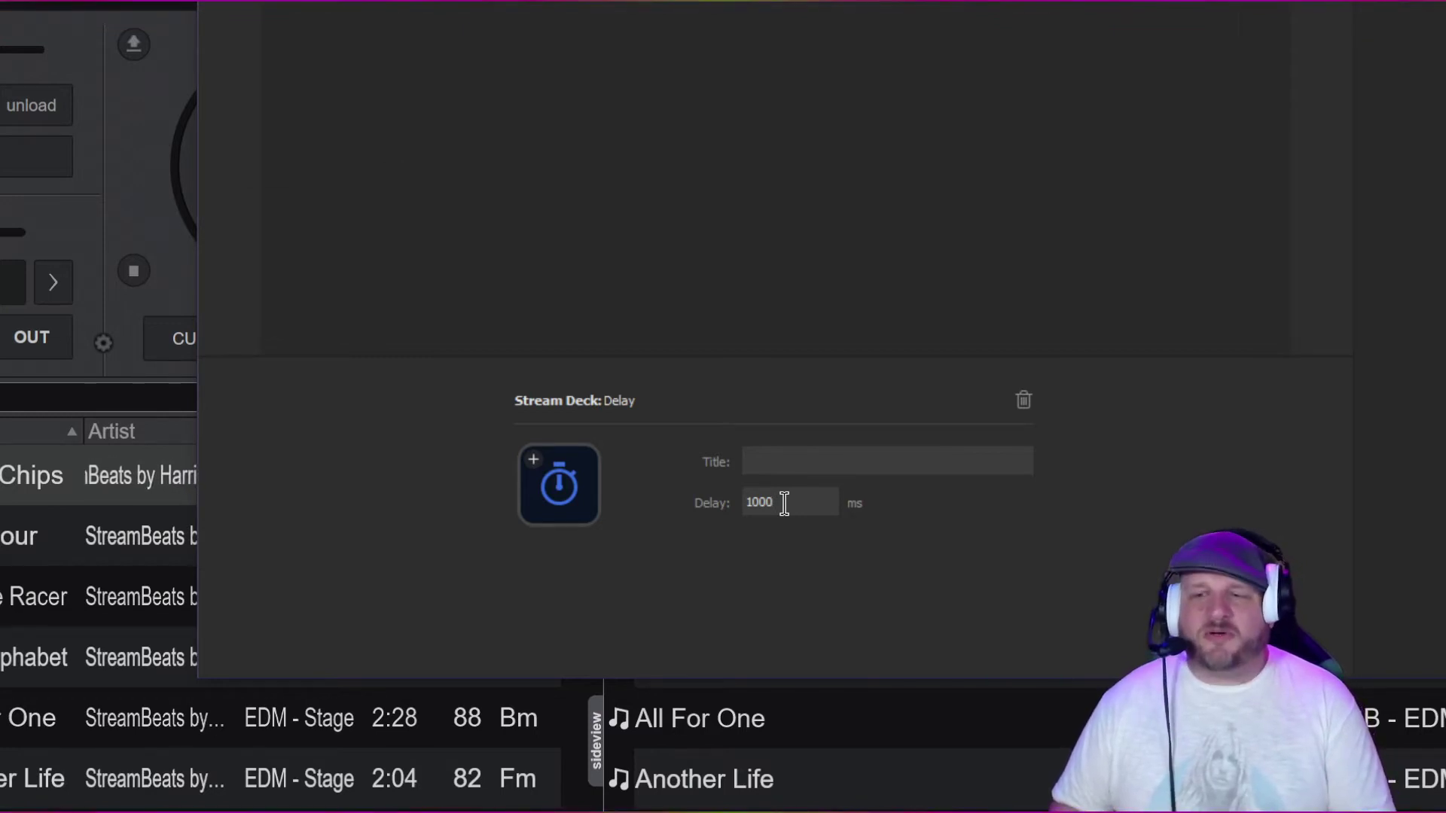
text(5000)
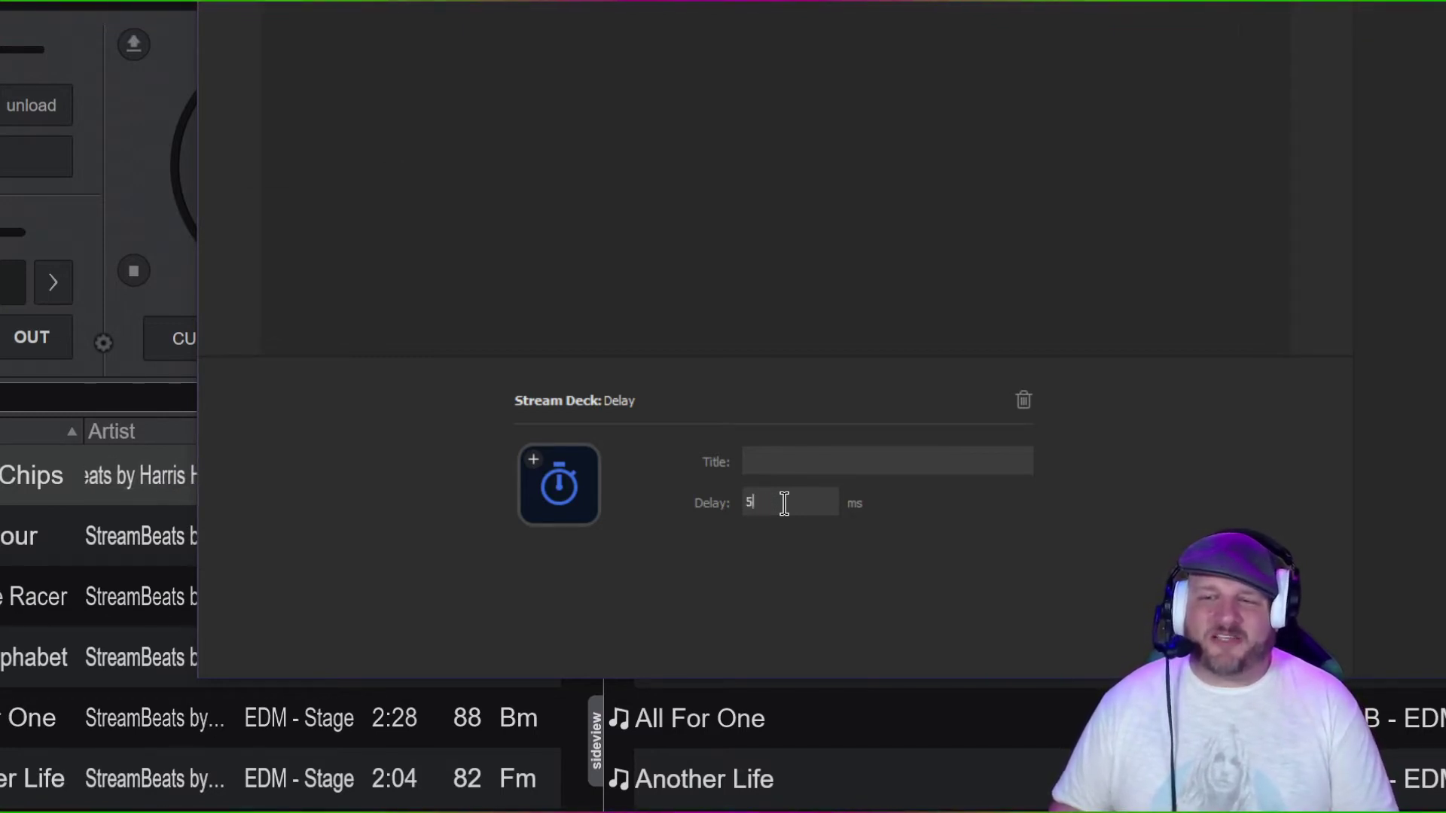
click(798, 450)
text(dea)
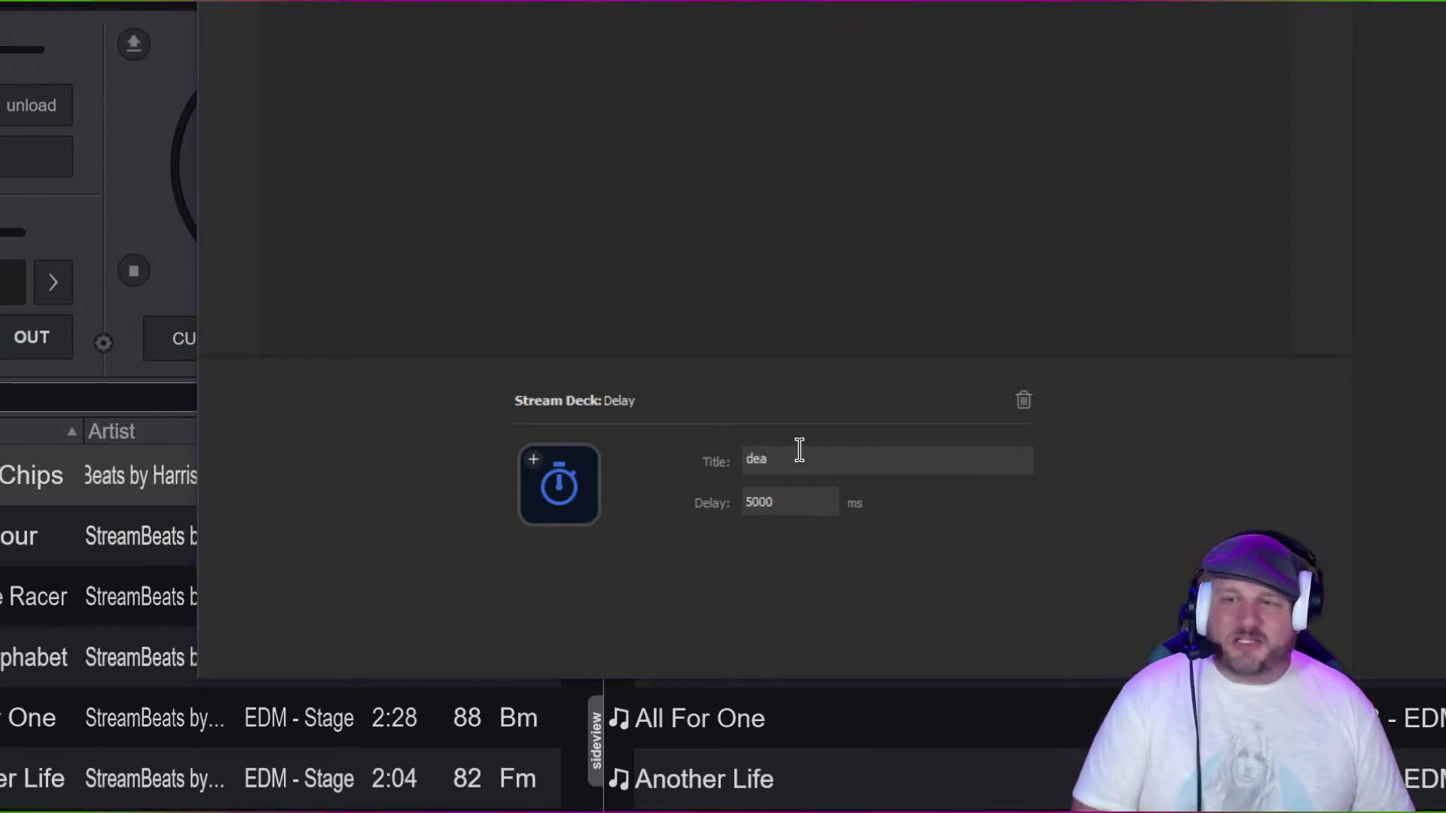
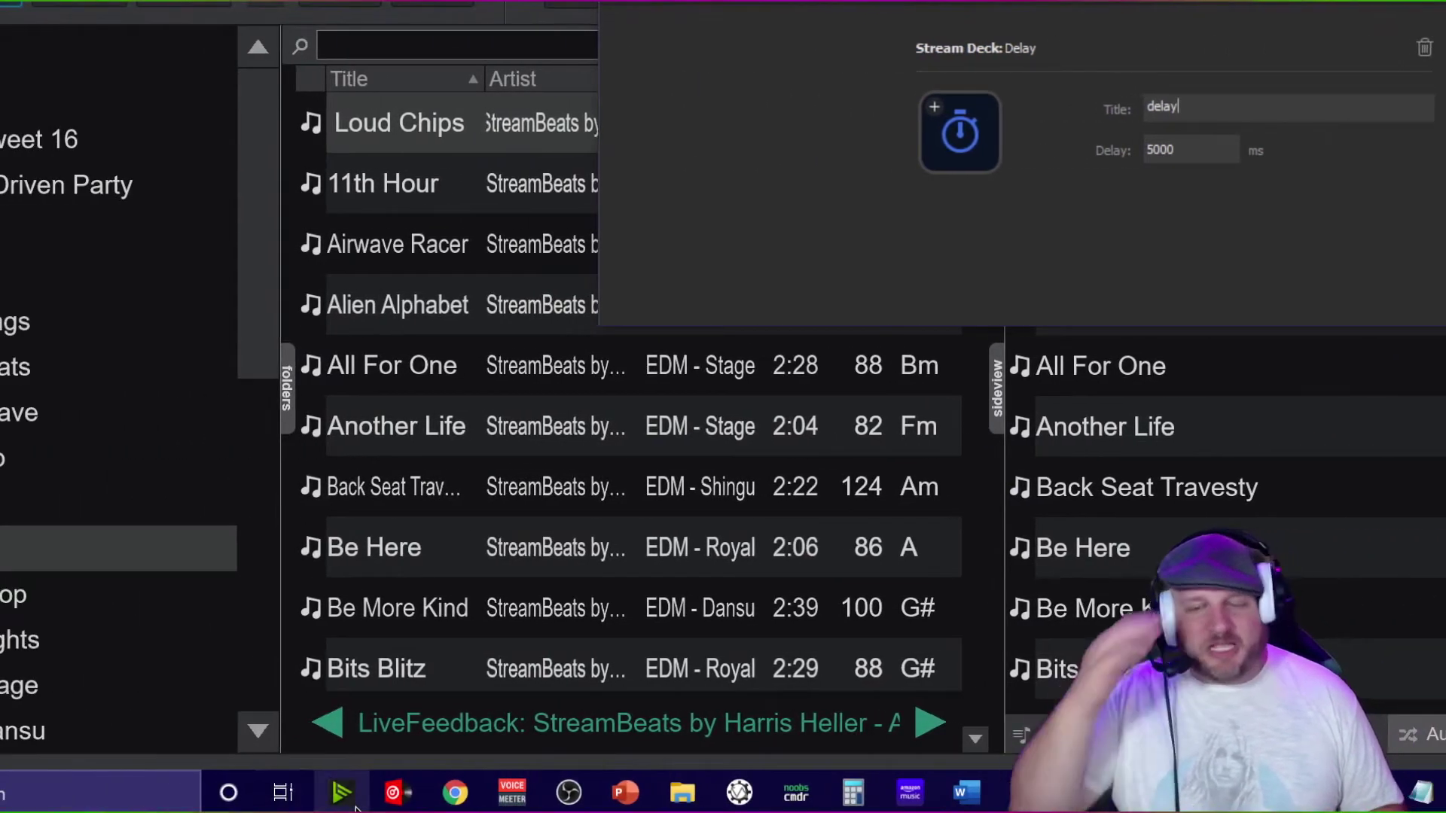
mouse_move(396, 799)
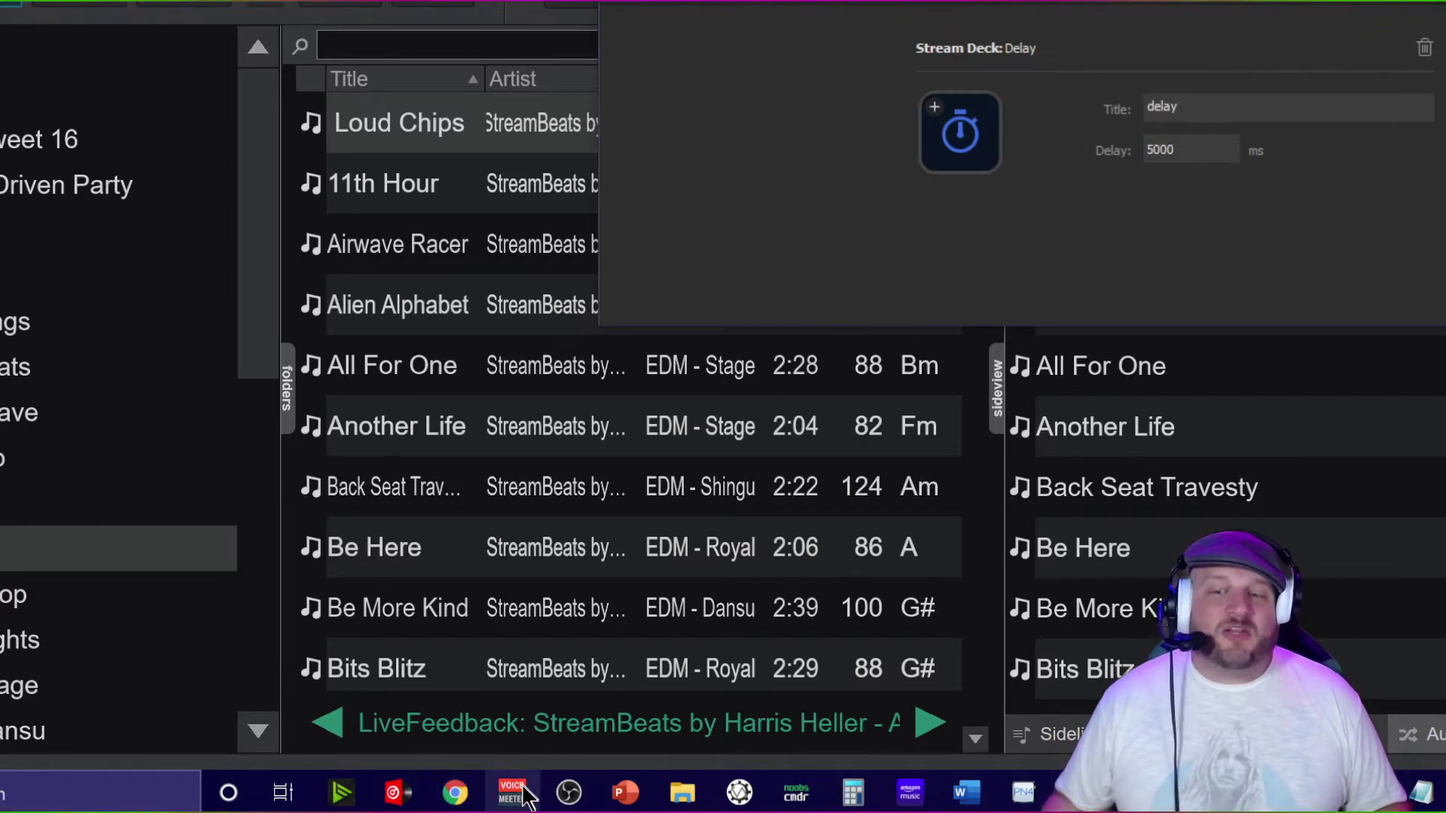
mouse_move(512, 791)
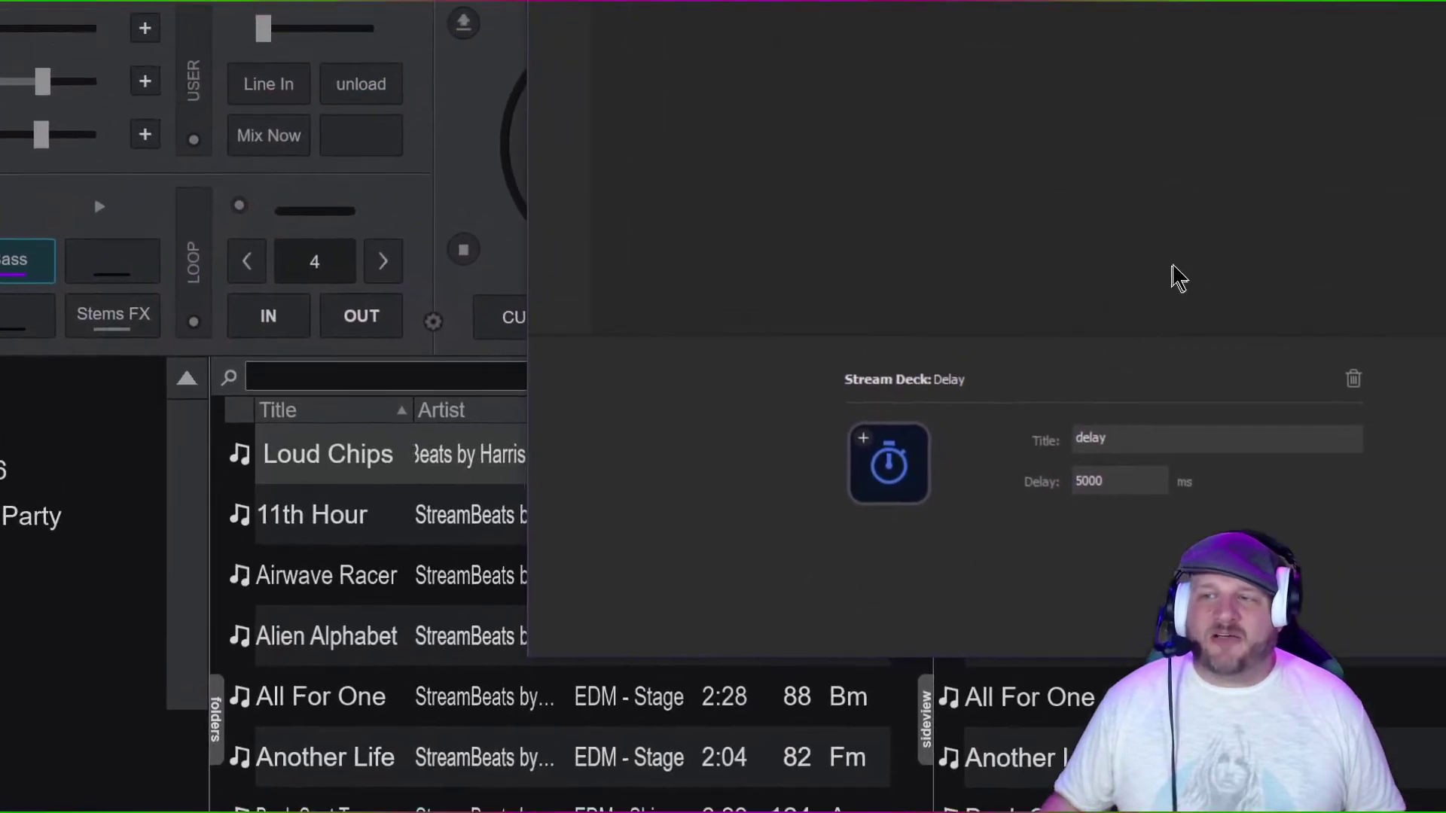
click(1206, 278)
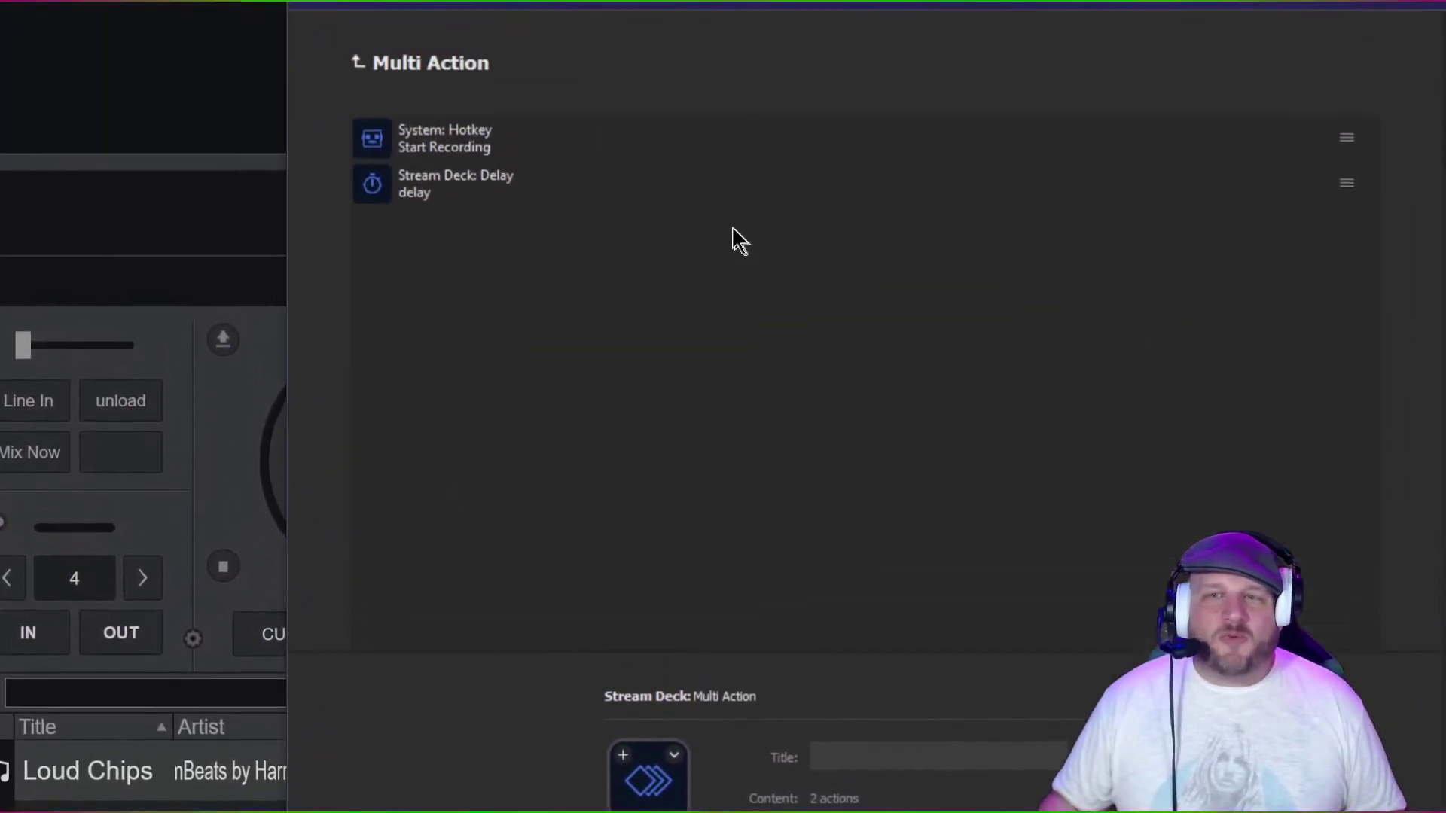
Step: Search the actions for "hotk" and add a System Hotkey after the delay in the multi action
click(697, 42)
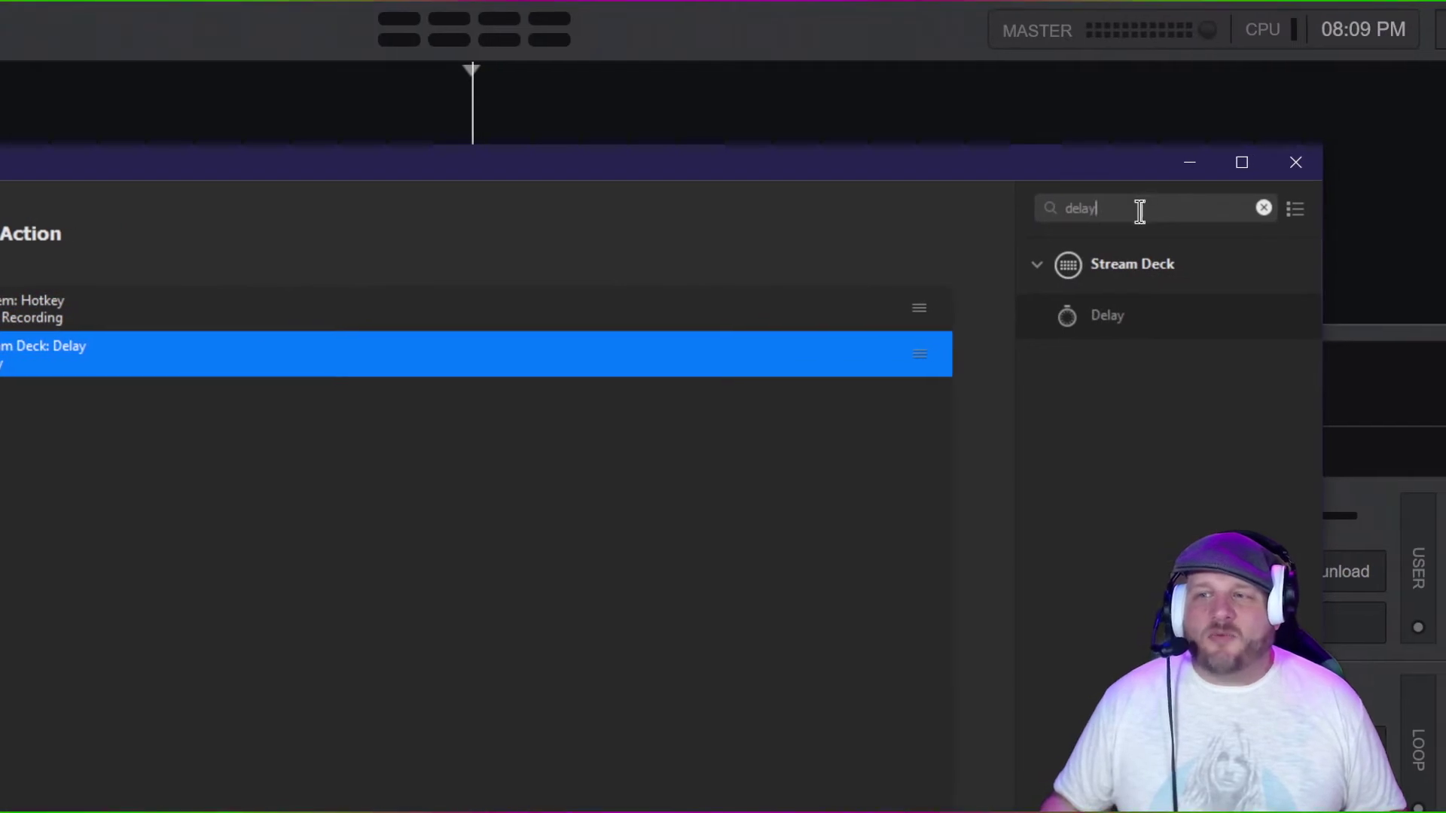
drag(1140, 211, 1008, 219)
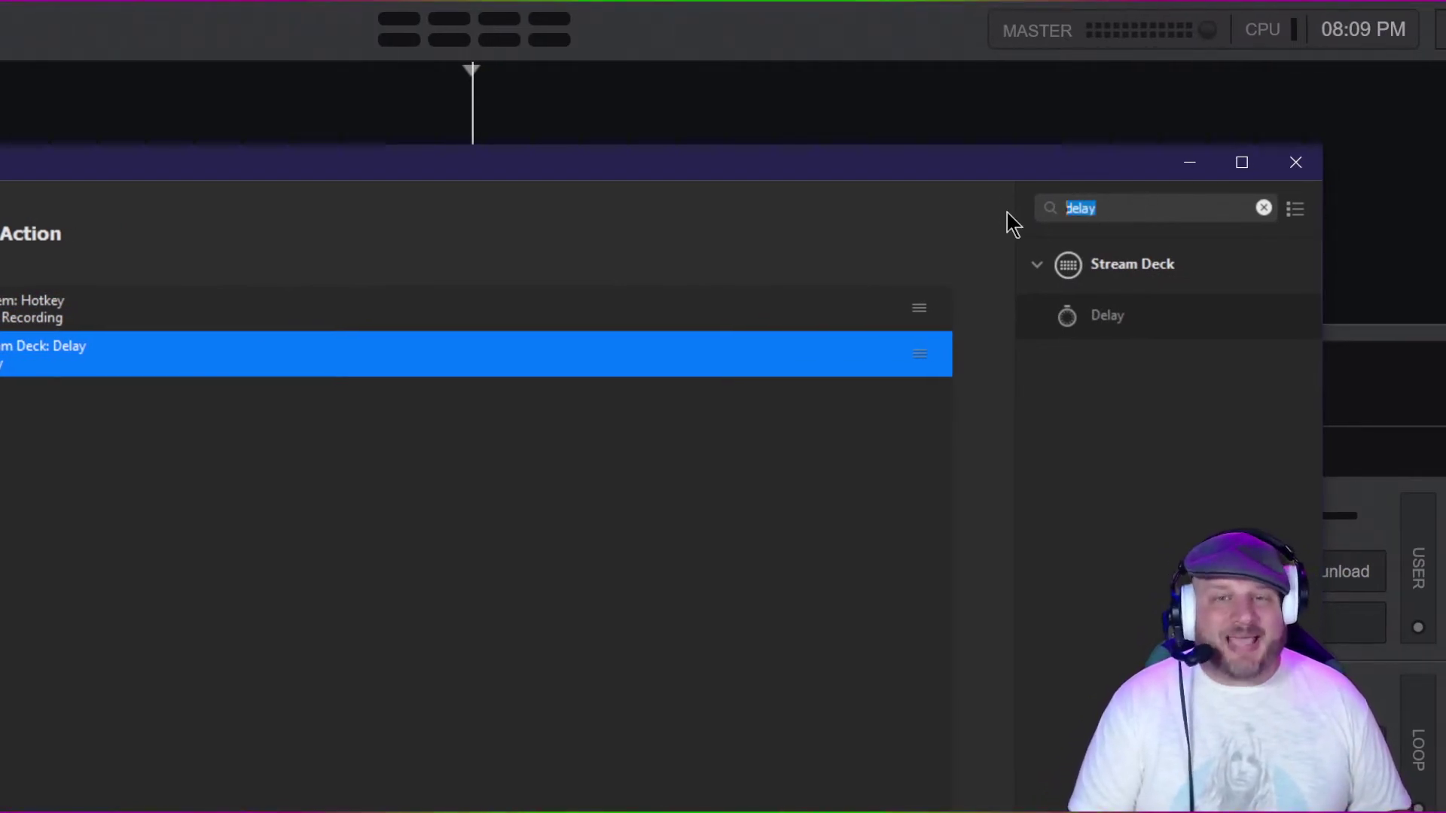
text(hotk)
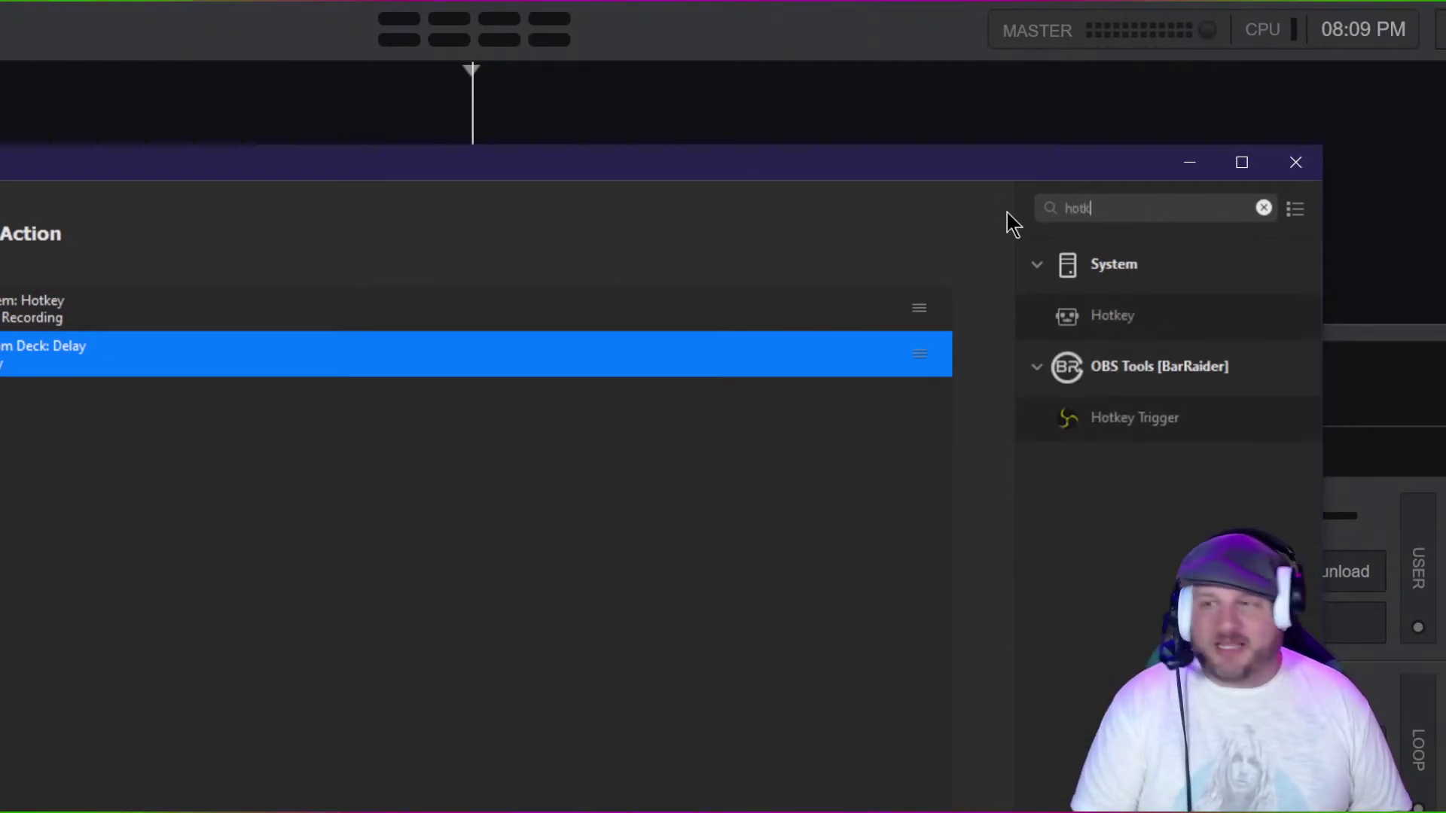
drag(1092, 333, 0, 430)
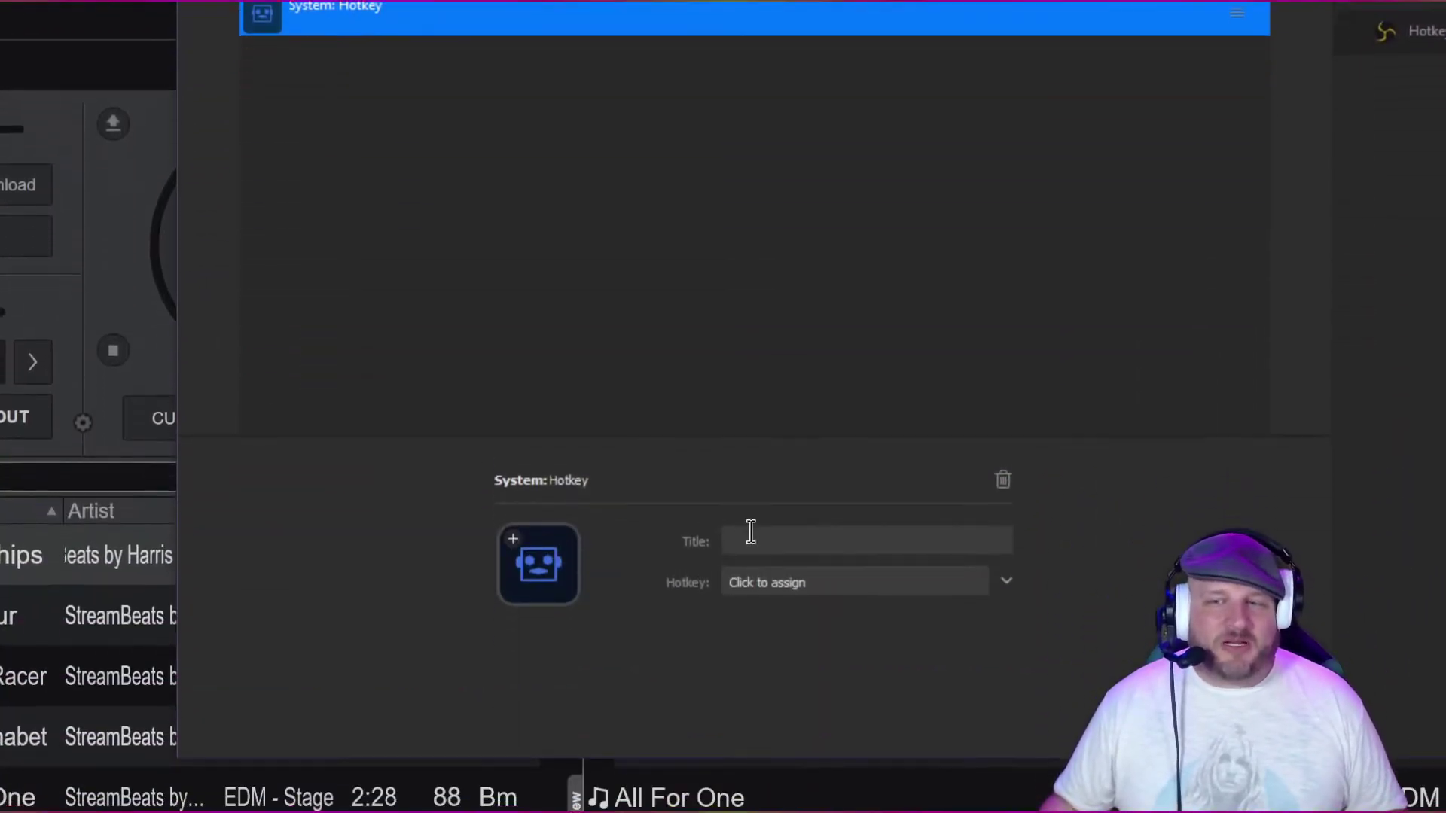
Step: Title the new hotkey "VDJ Focus" and assign it the key combination Win+2
click(744, 523)
text(VDJ Focus)
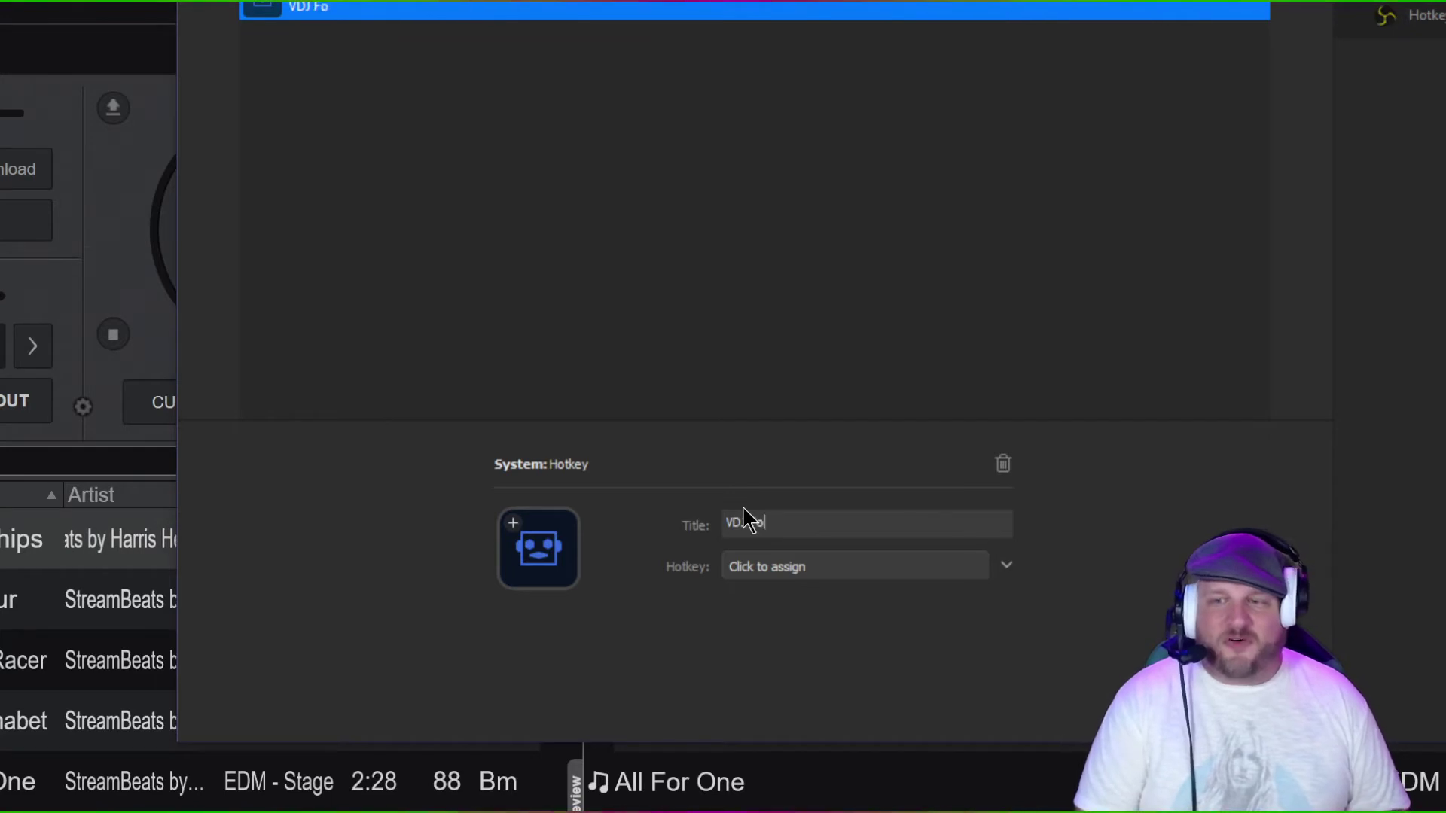
click(757, 566)
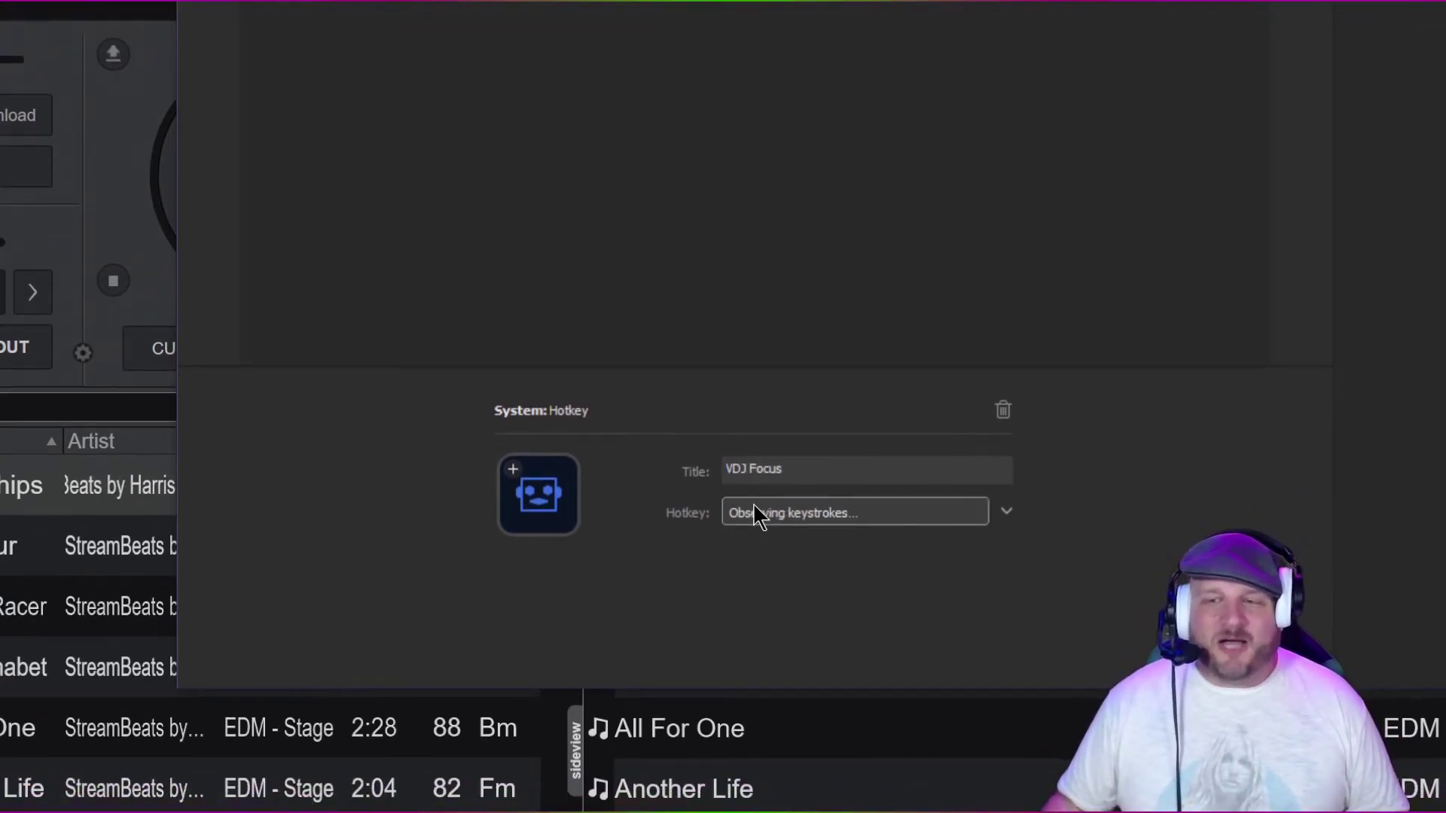
key(super)
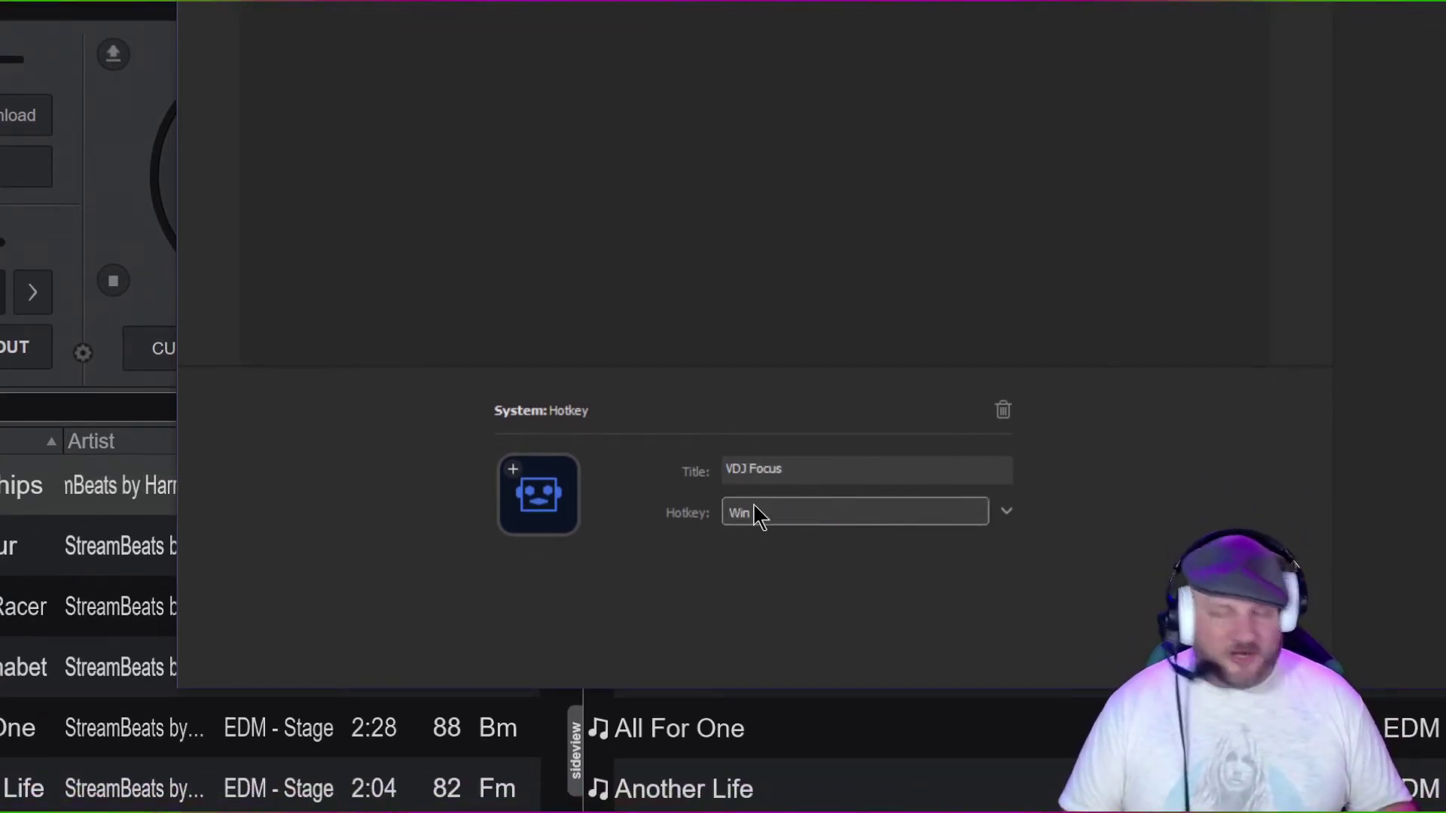
key(super+2)
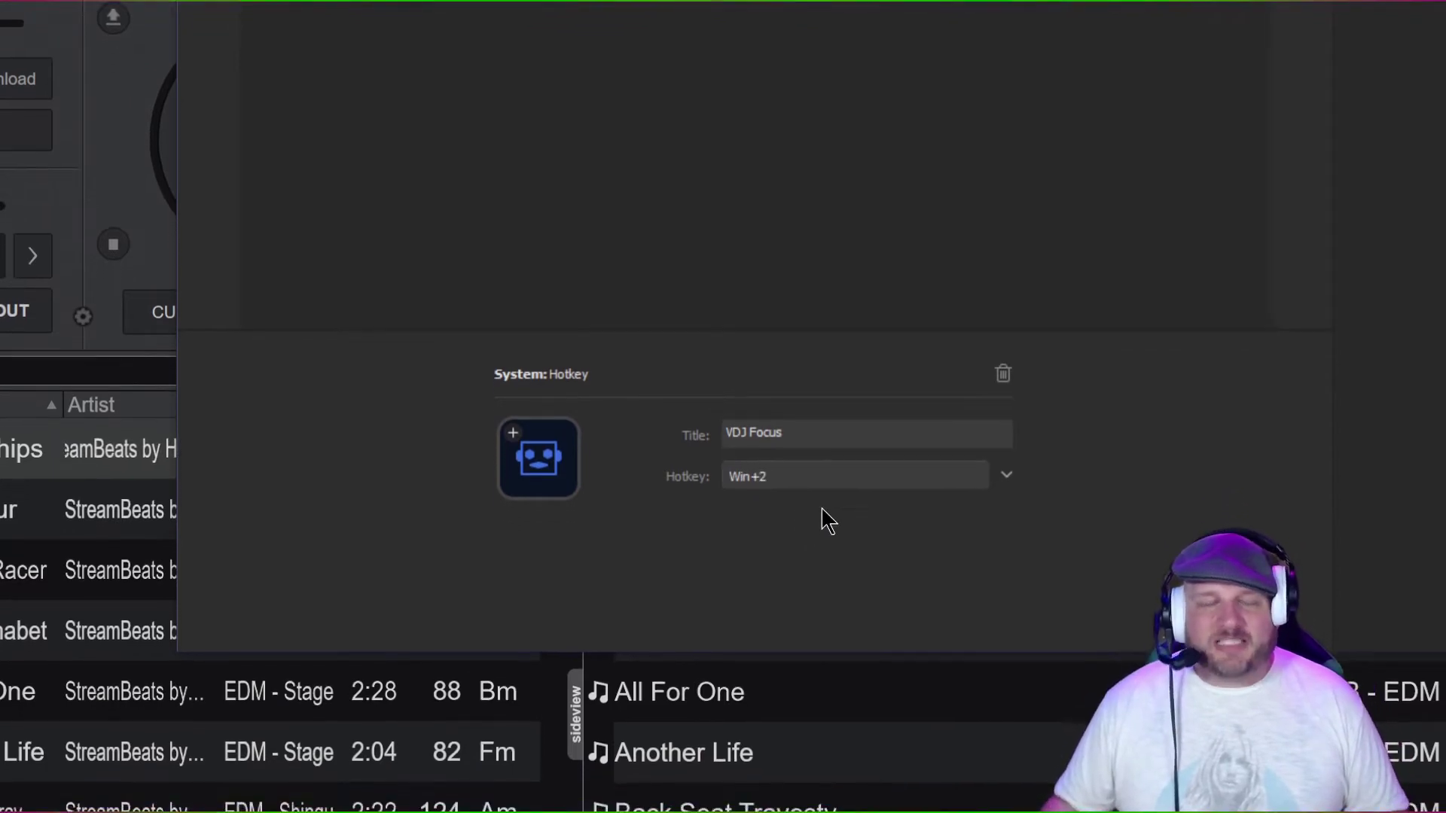
click(878, 202)
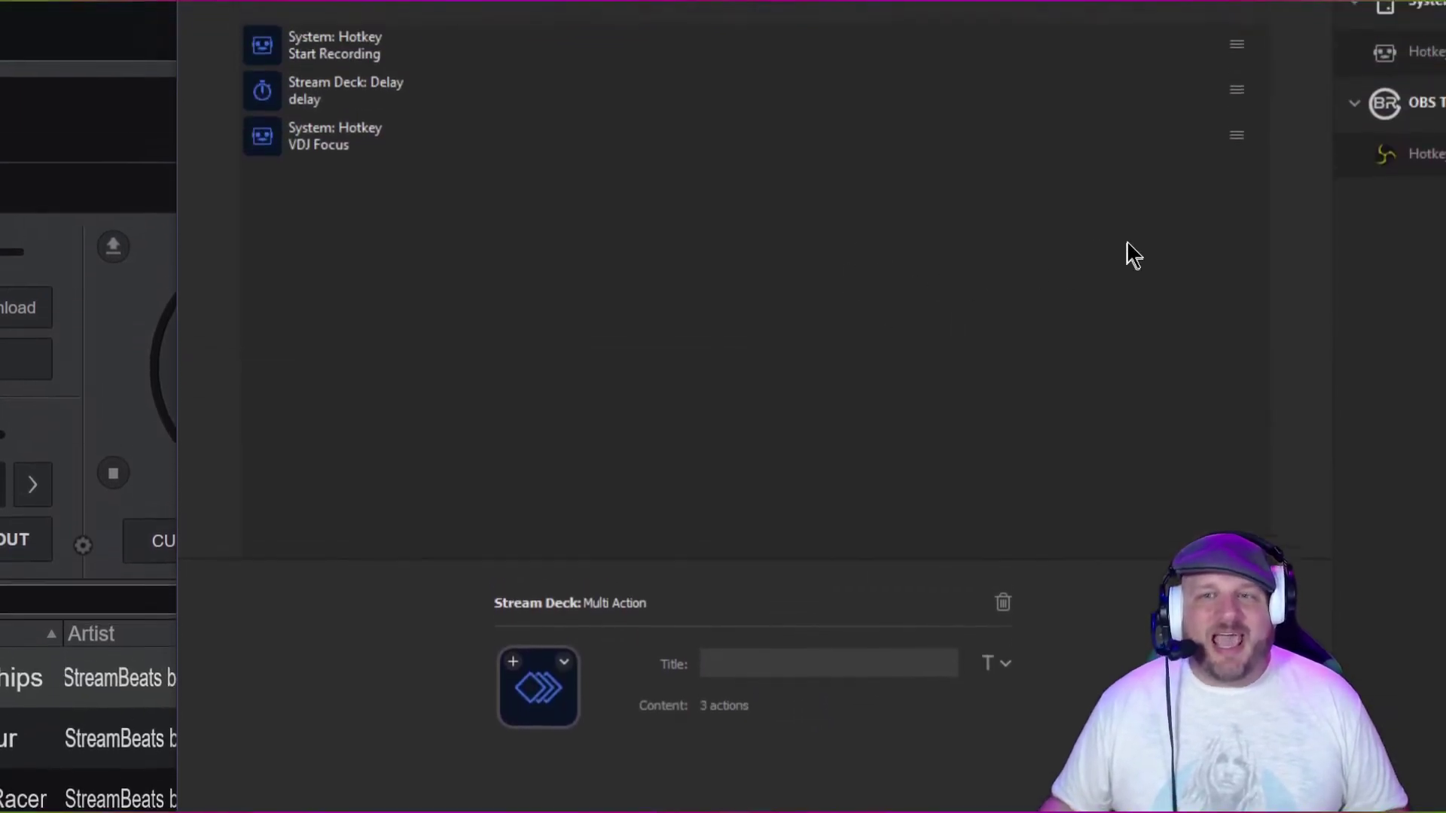
Step: Add another System Hotkey after VDJ Focus, titled "Stop Recording" and assigned the key combination Ctrl+Alt+5
drag(1420, 53, 504, 252)
click(645, 812)
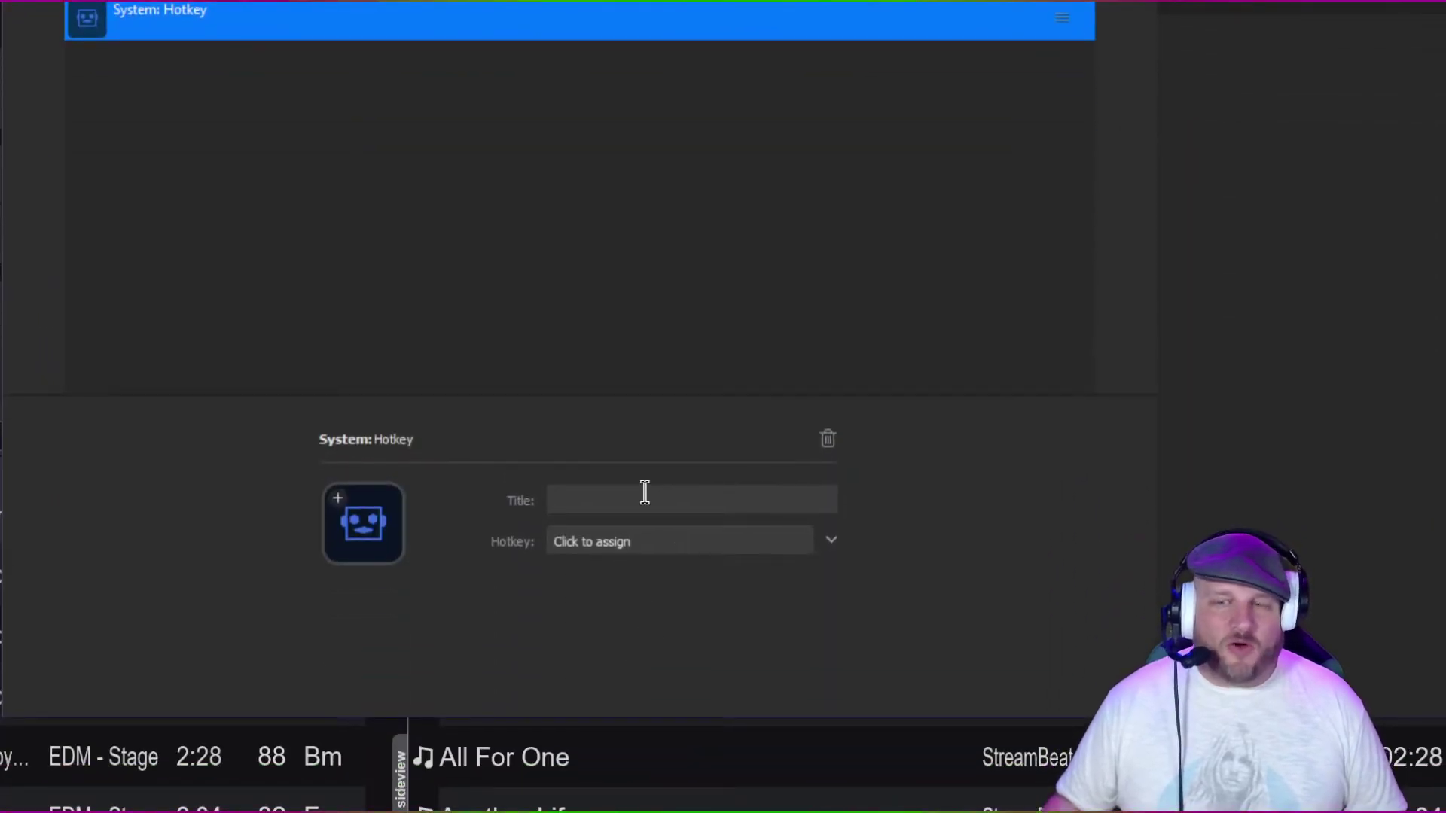
text(Stop Recording)
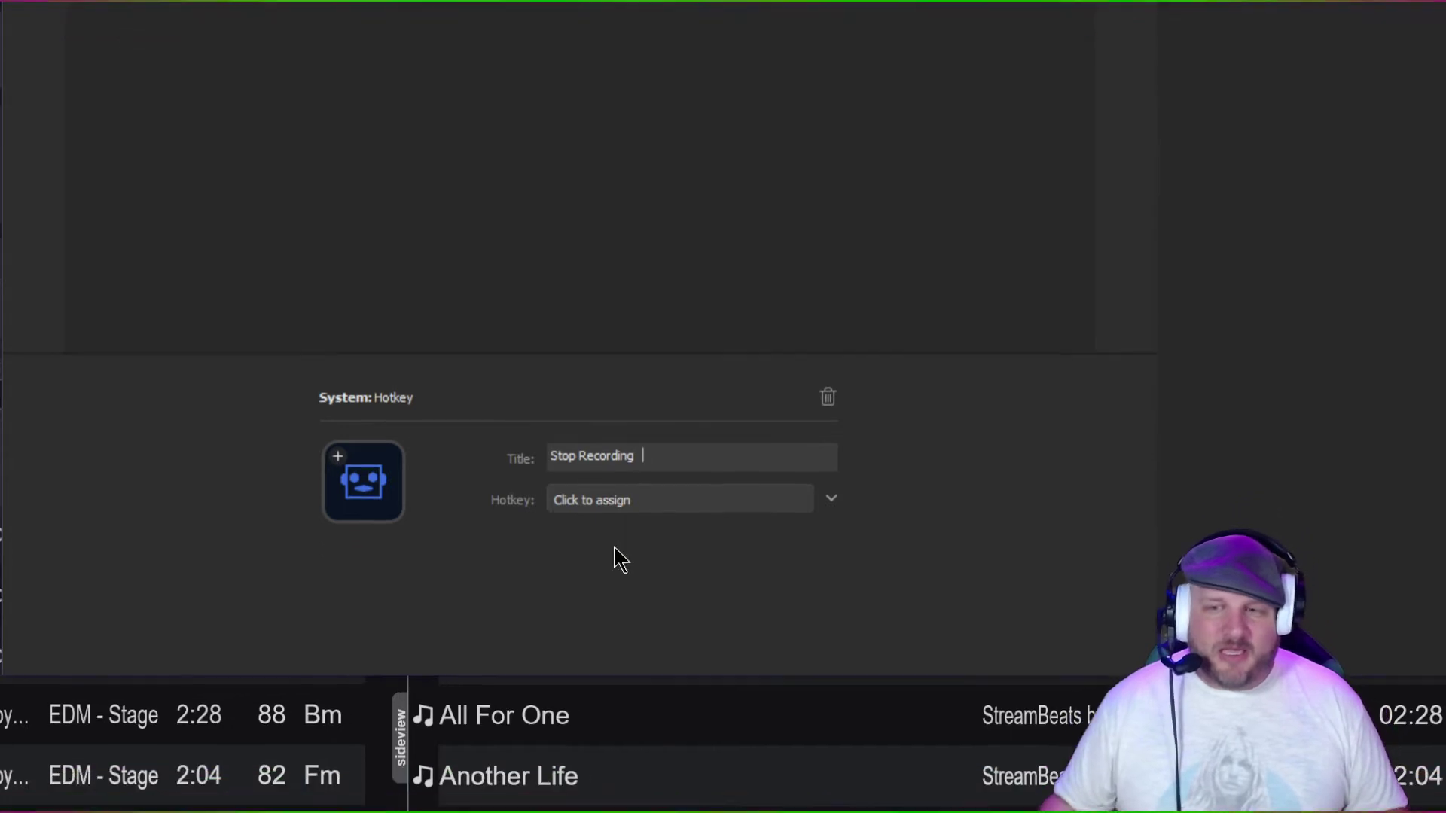
click(591, 534)
key(ctrl+alt+5)
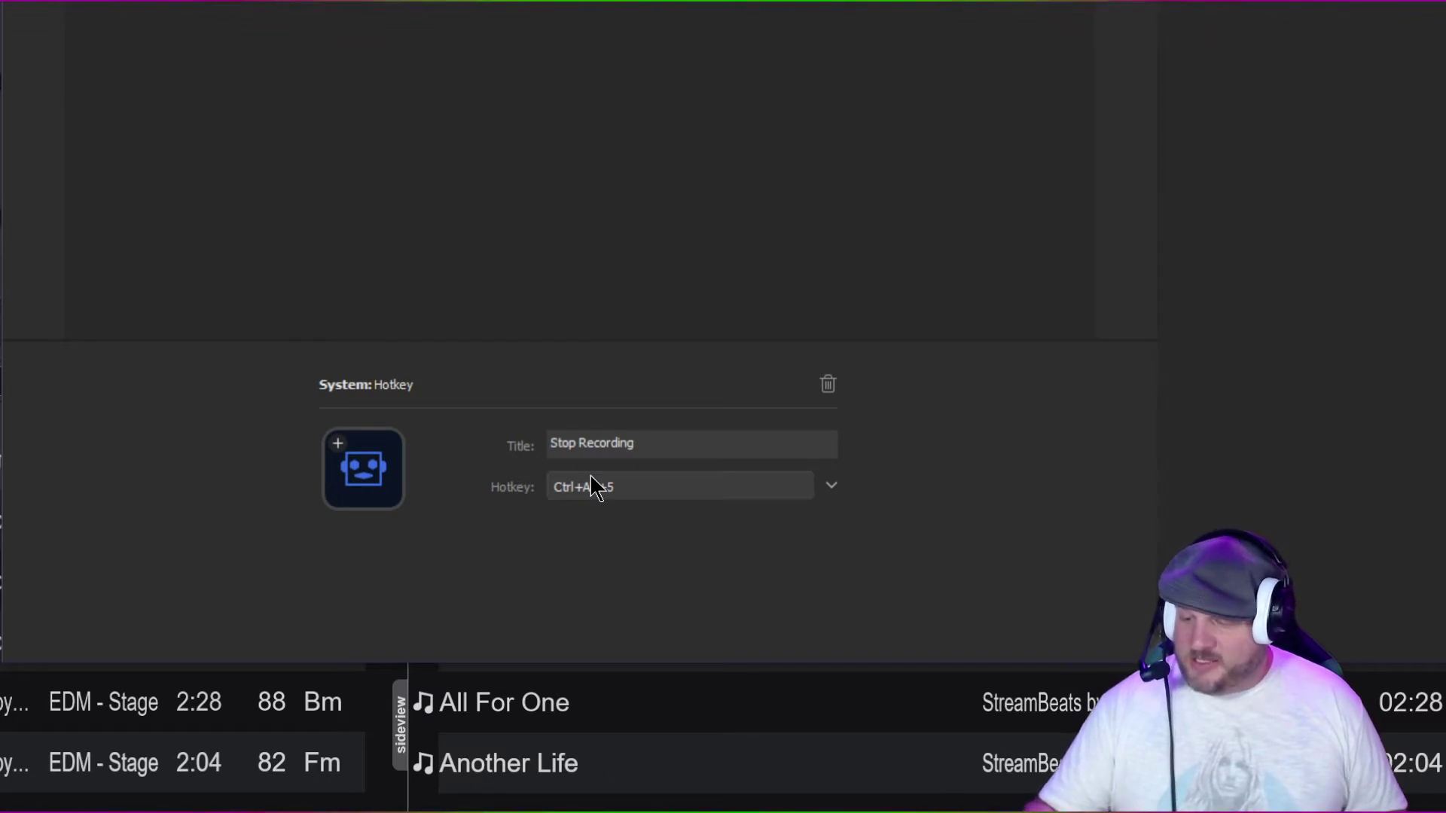
click(591, 482)
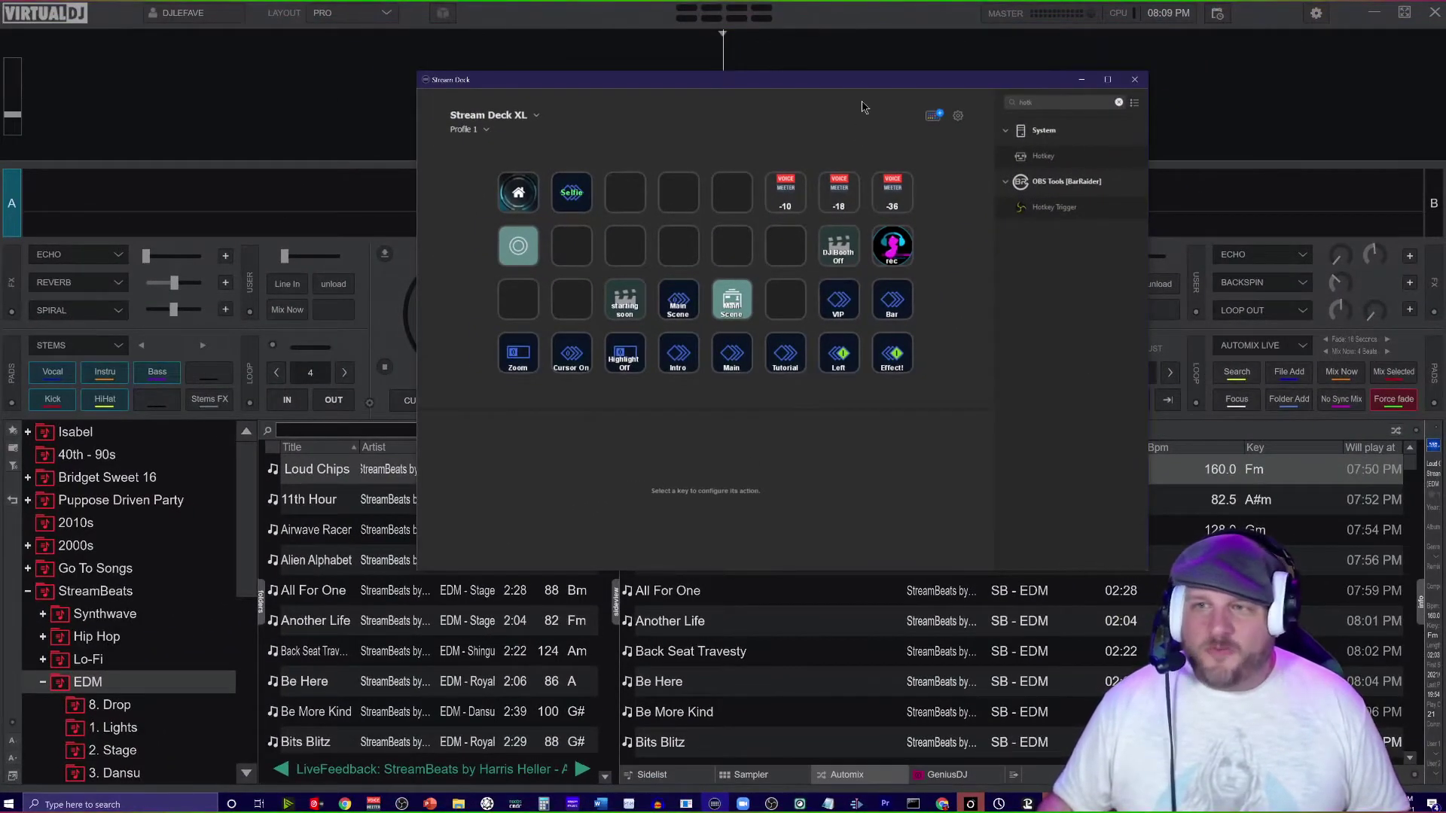
Step: Move the Stream Deck window clear of VirtualDJ's record controls and start Automix playback with a test recording
drag(862, 79, 411, 434)
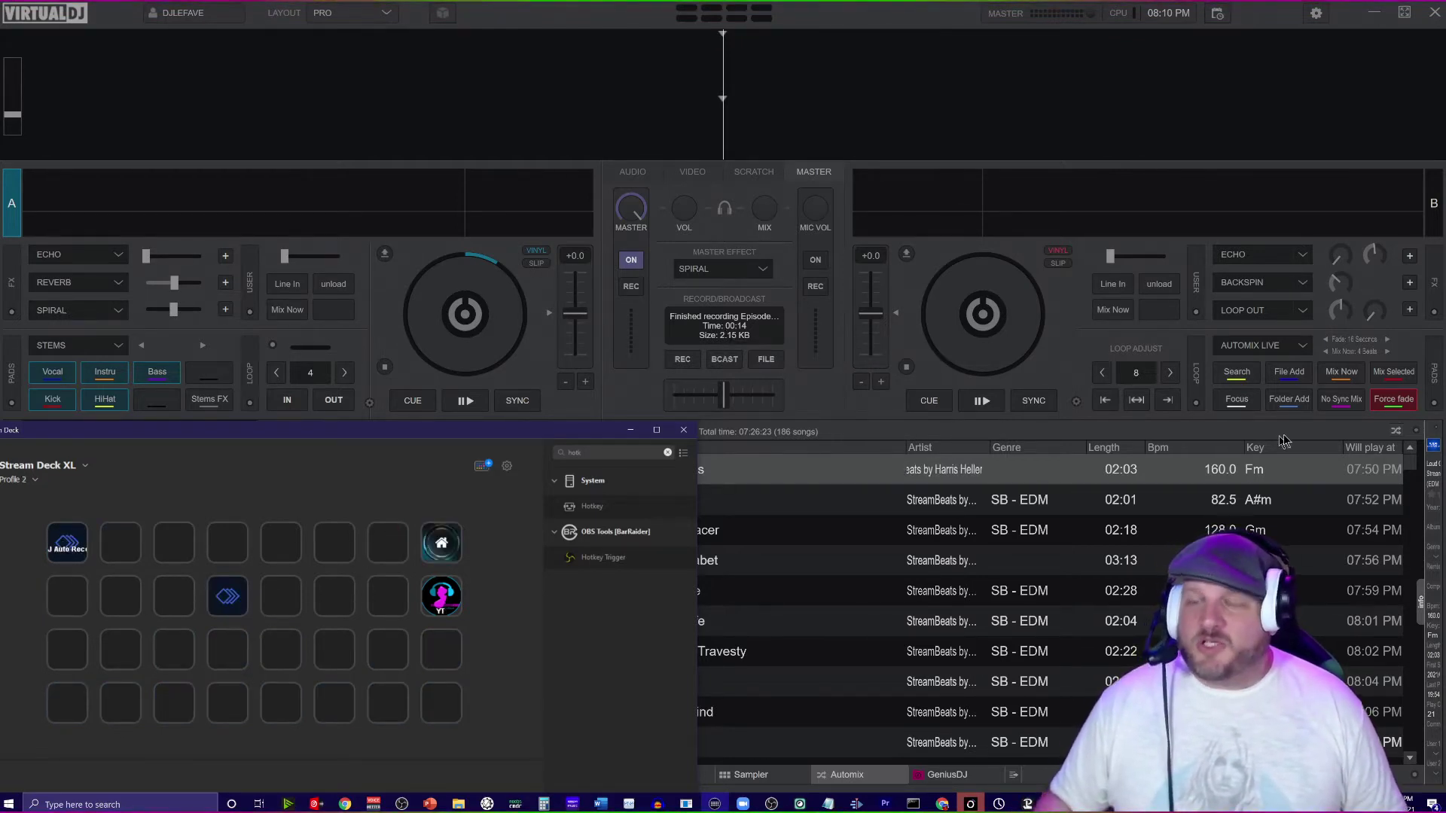
click(1396, 437)
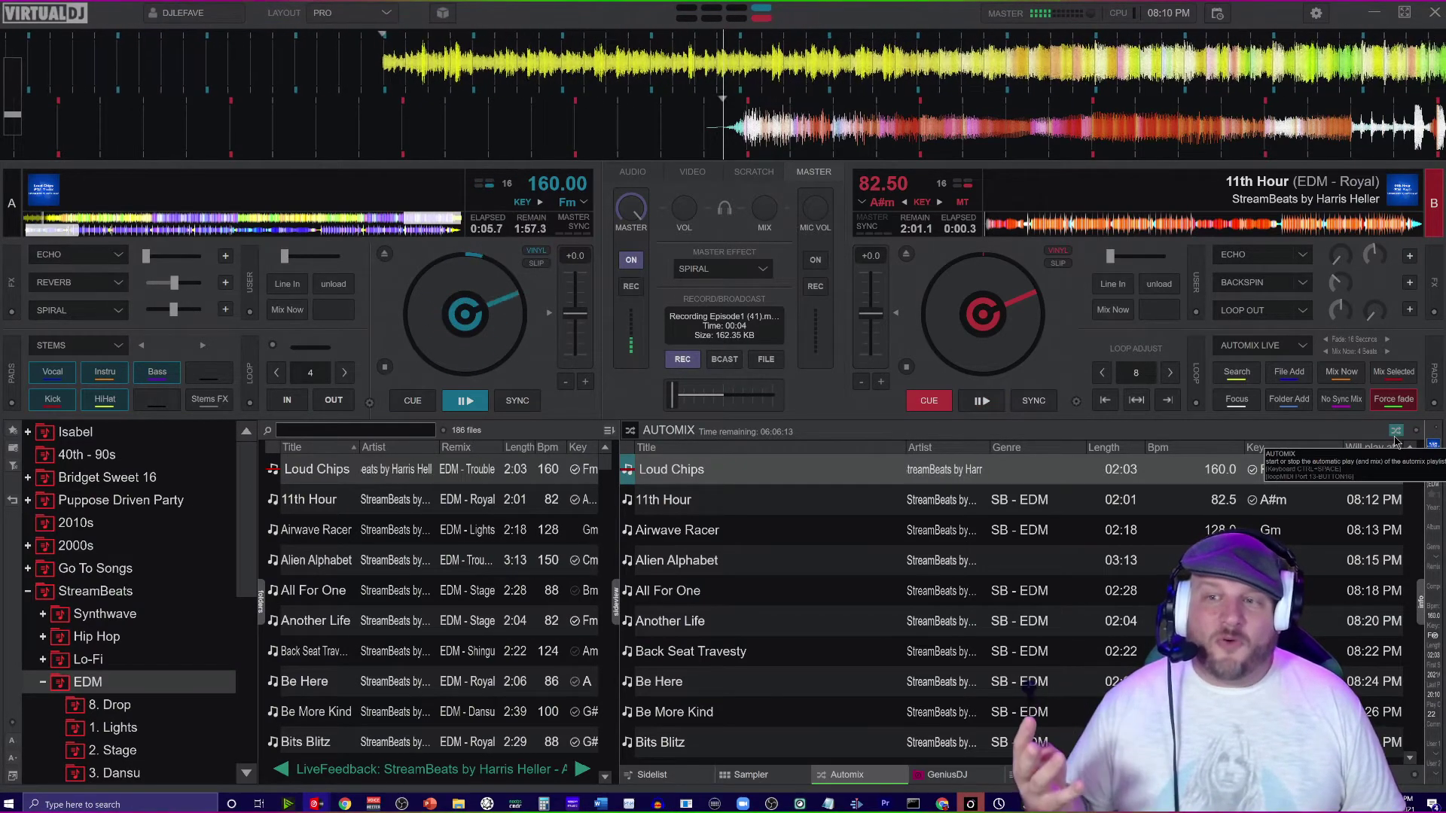
key(ctrl+r)
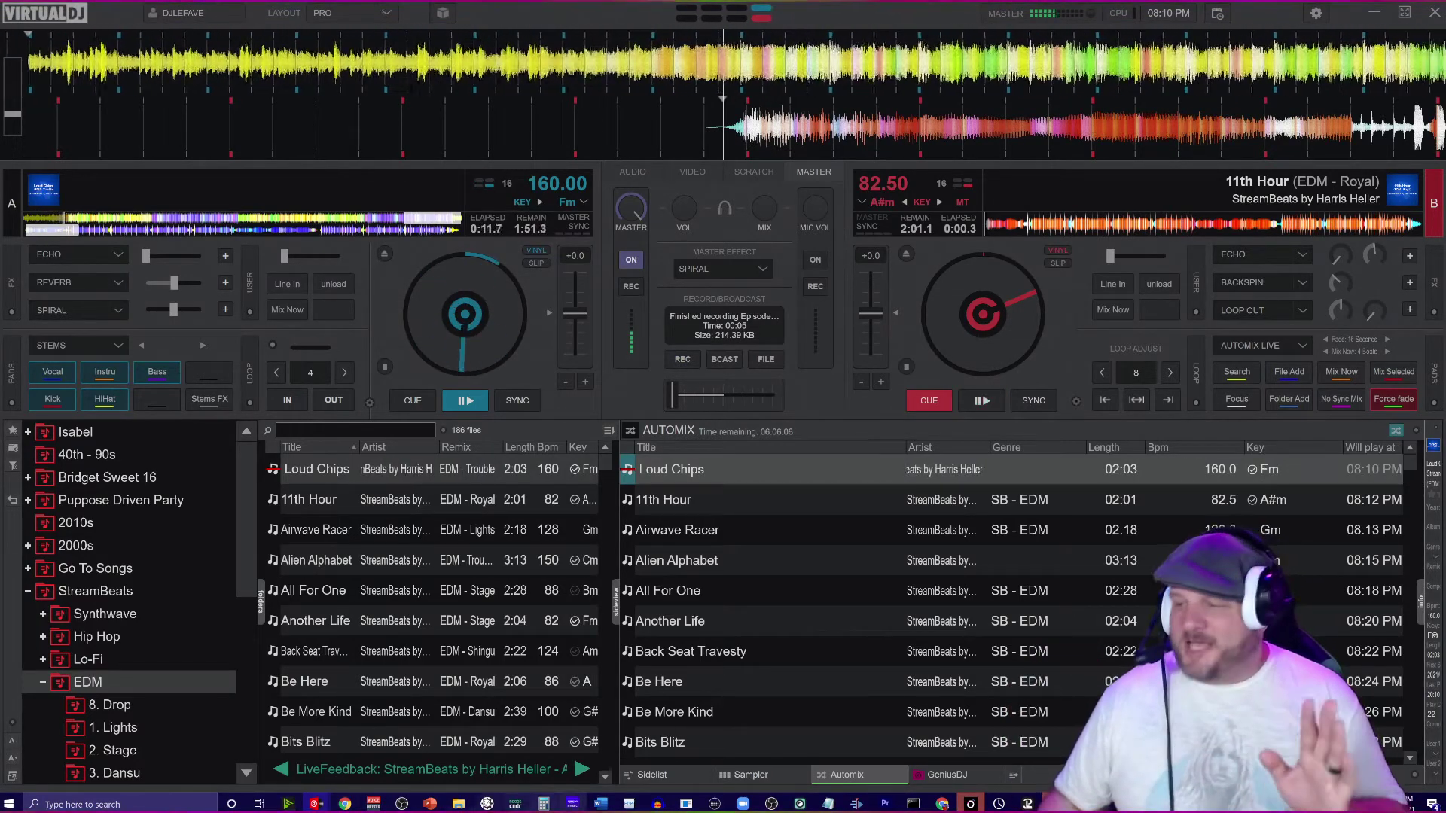
Step: Place the Word document window over the Automix list, and start another test recording with VirtualDJ in front
mouse_move(598, 804)
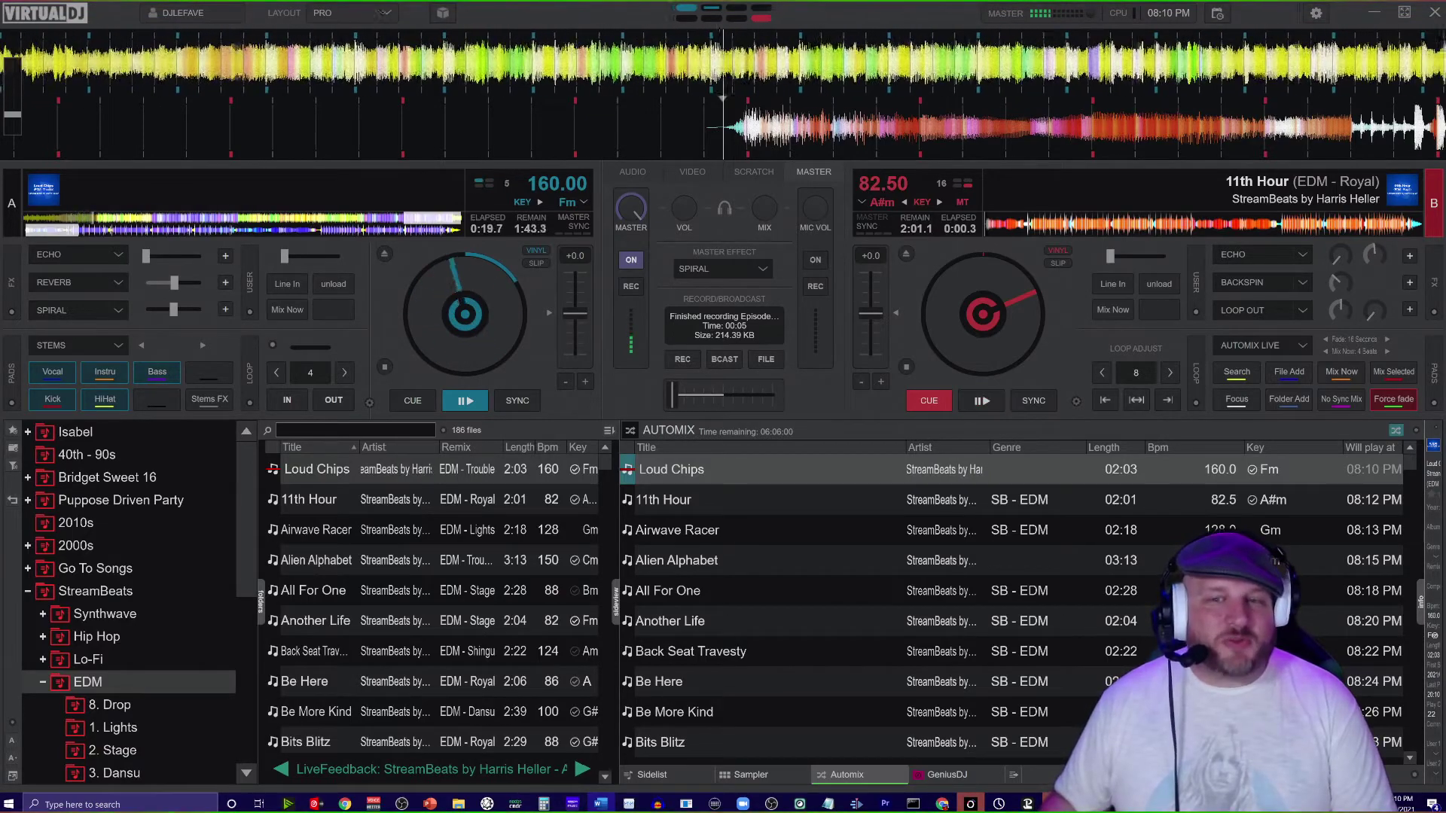
click(599, 804)
drag(151, 315, 925, 429)
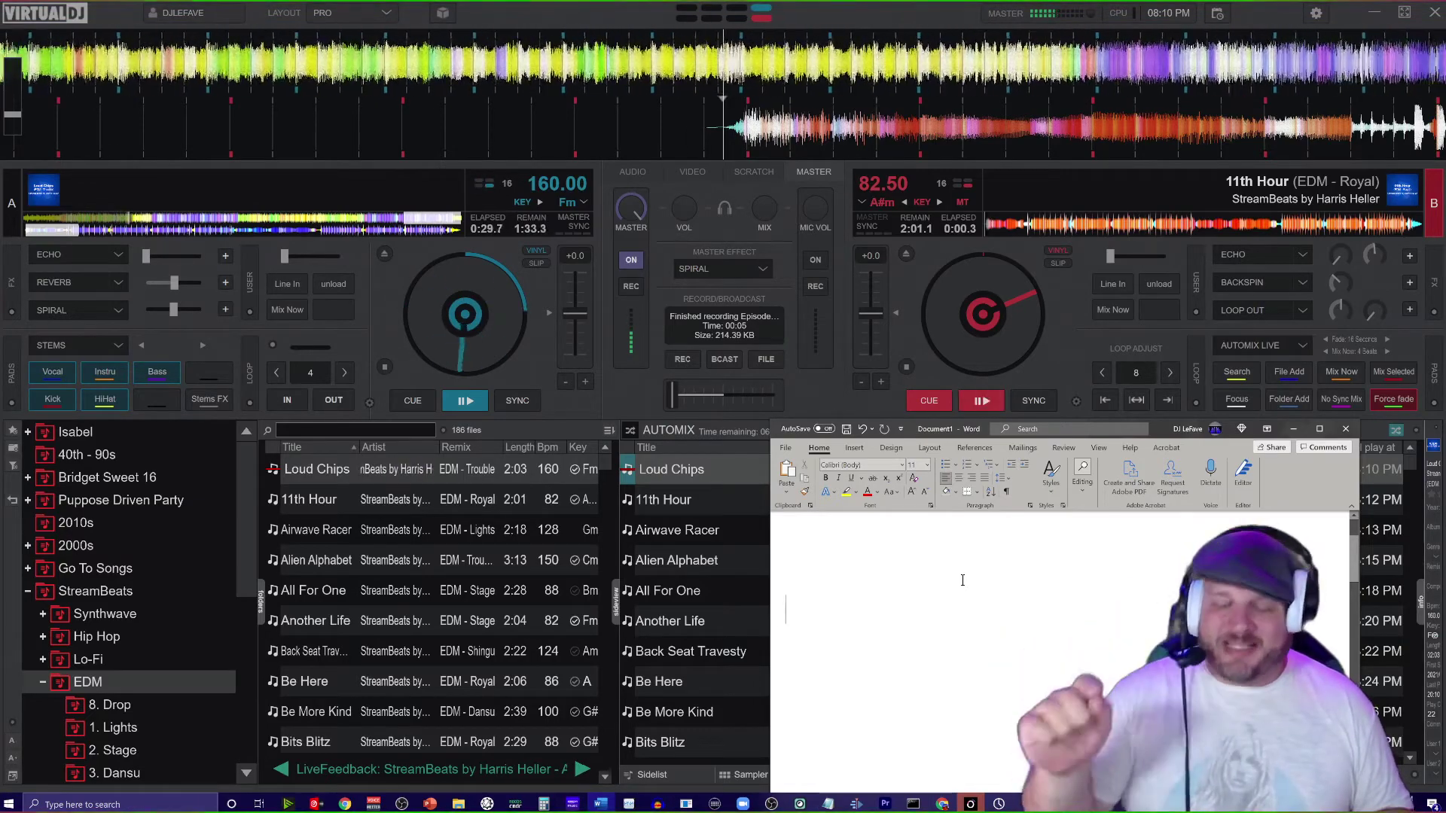
click(812, 400)
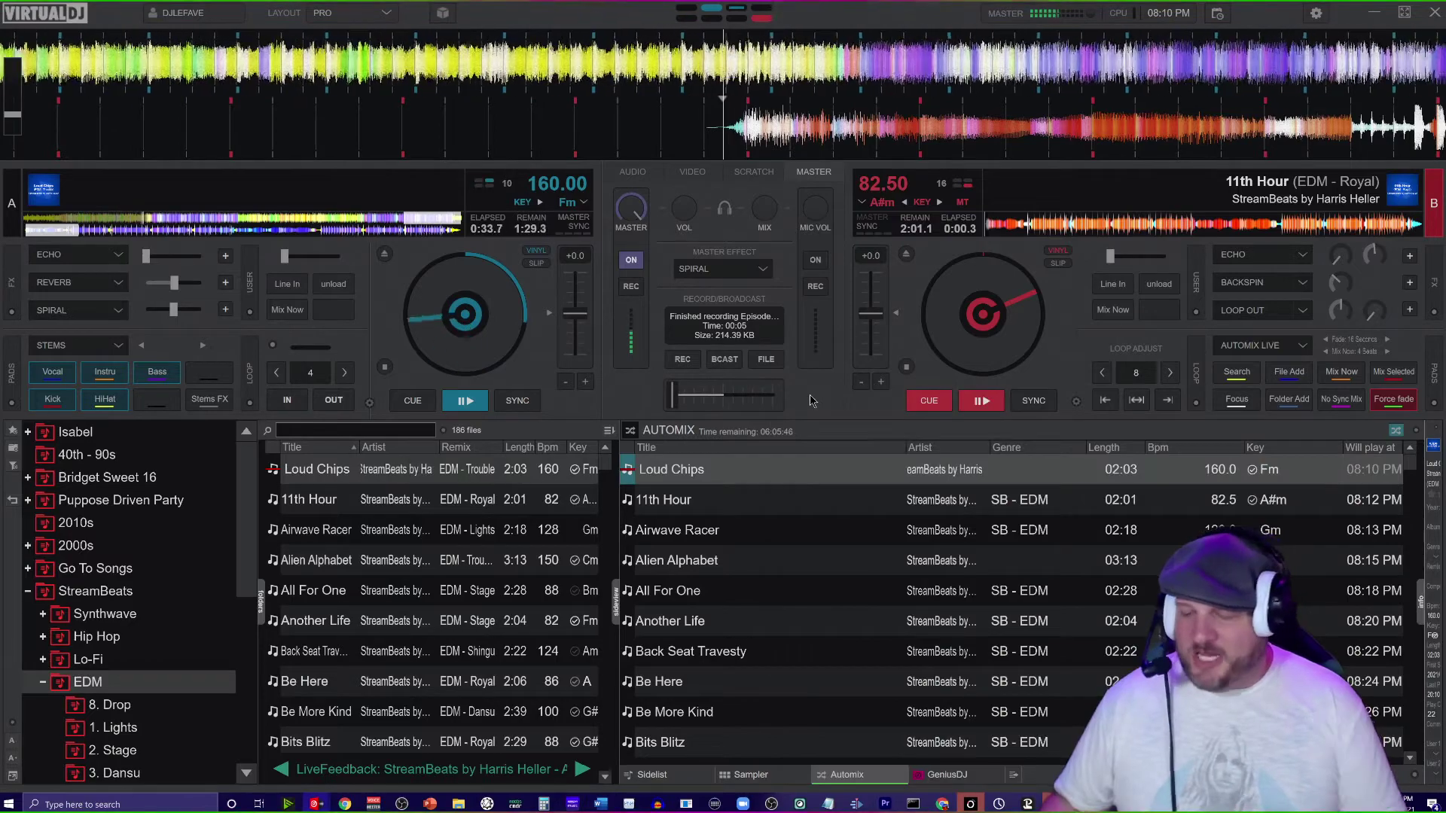
click(682, 359)
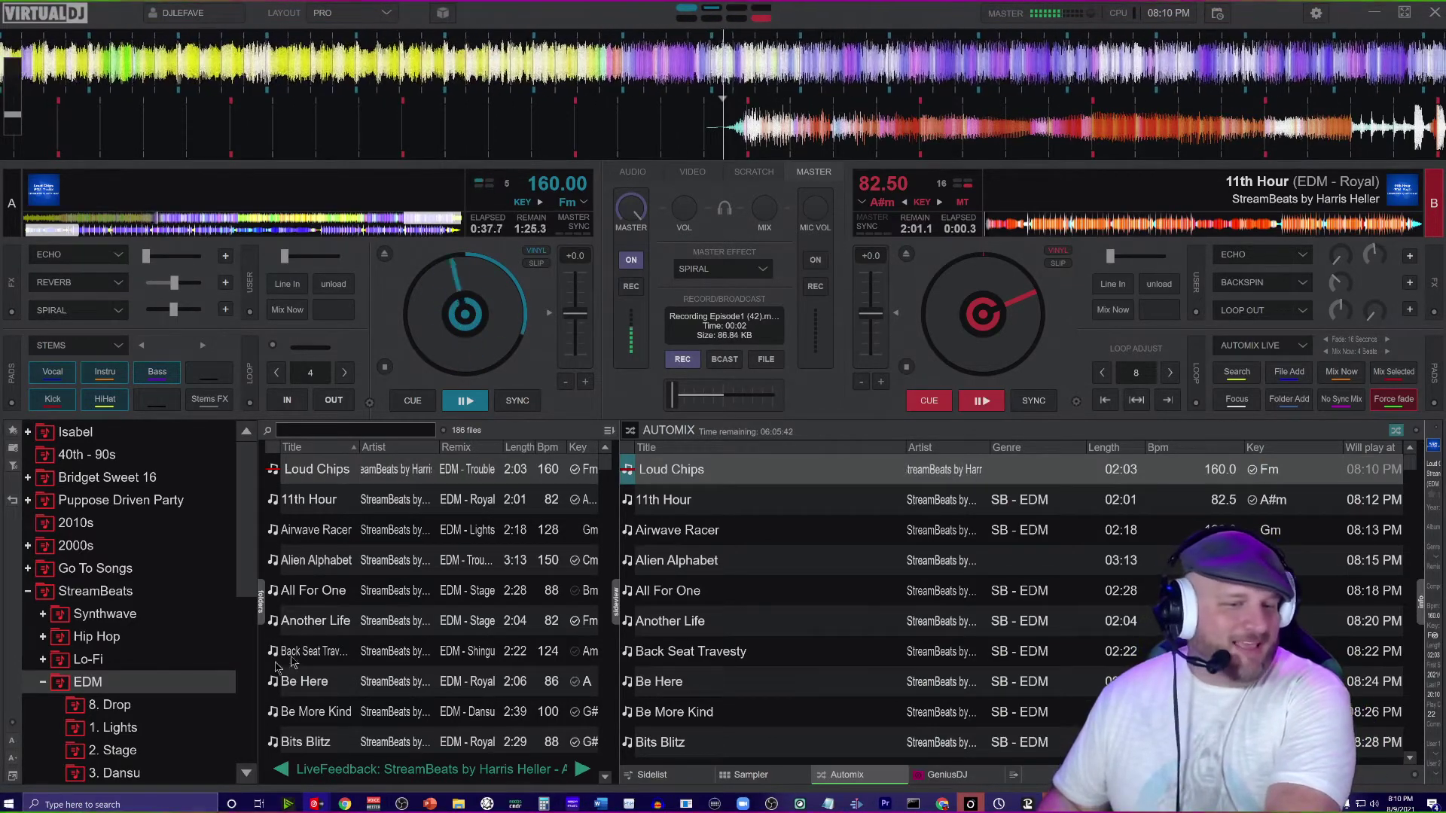
mouse_move(600, 803)
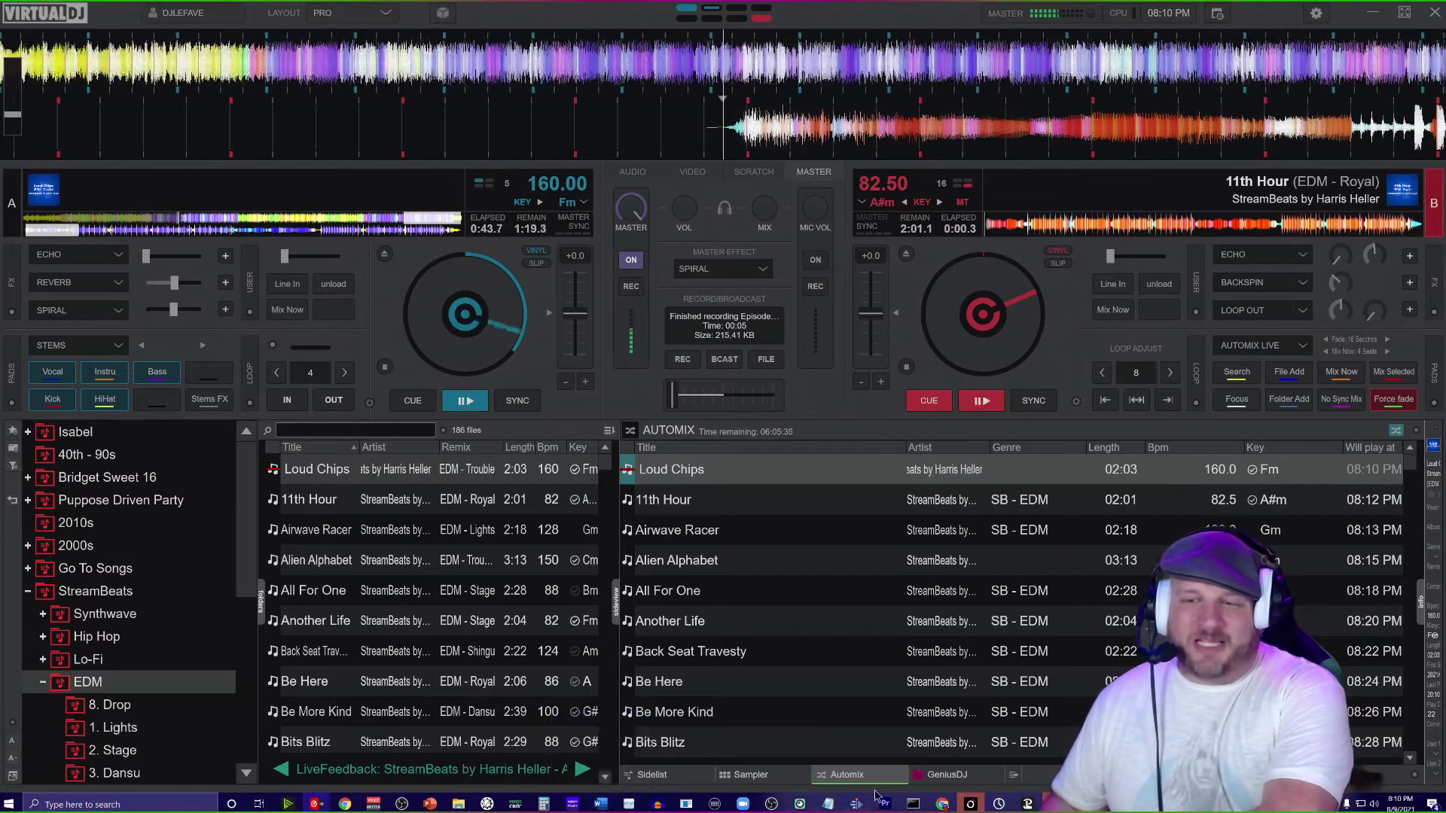
Step: Switch to Stream Deck, reopen the multi action on Profile 2 and set its delay to 20000 ms
click(715, 804)
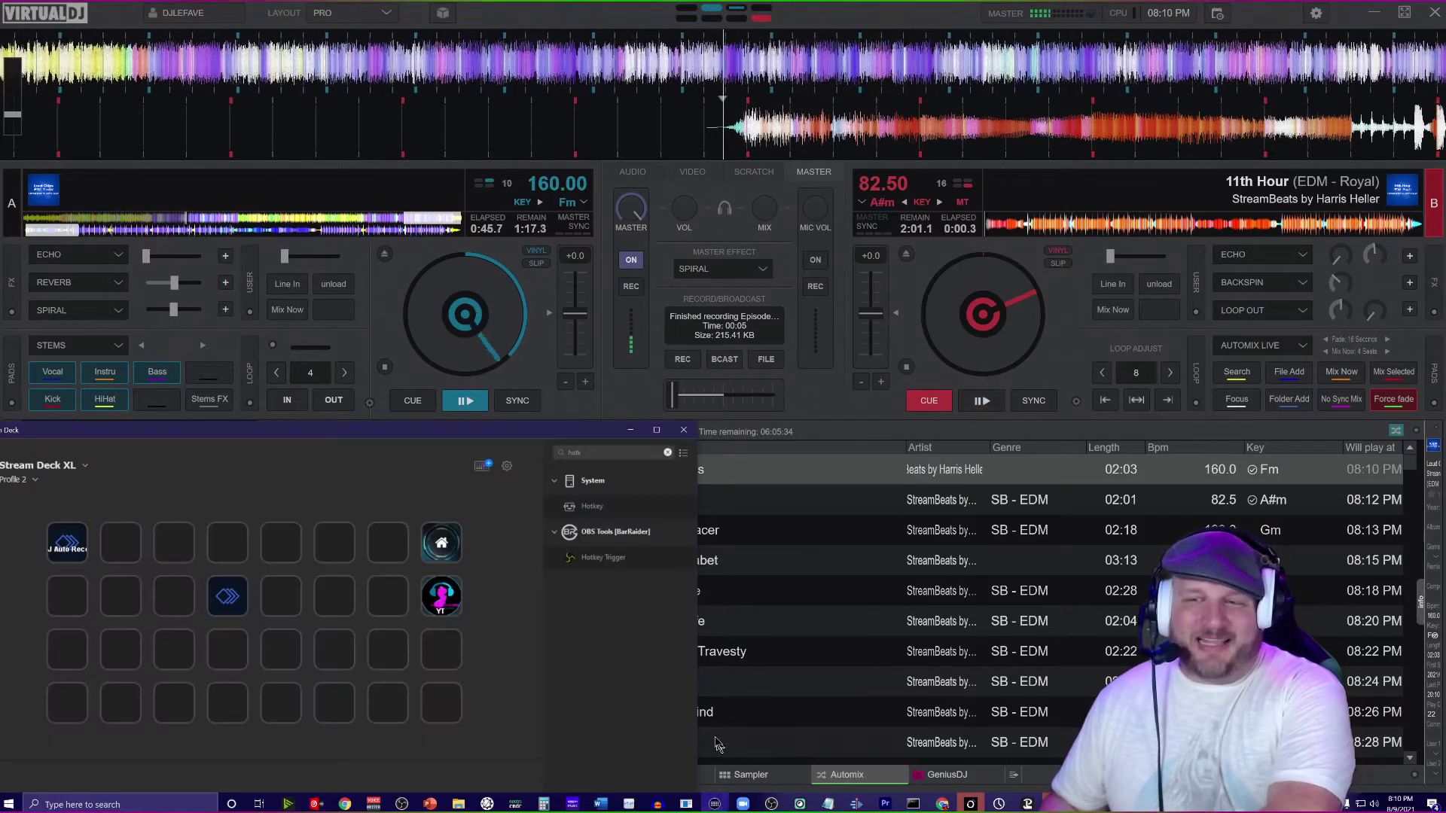
click(235, 607)
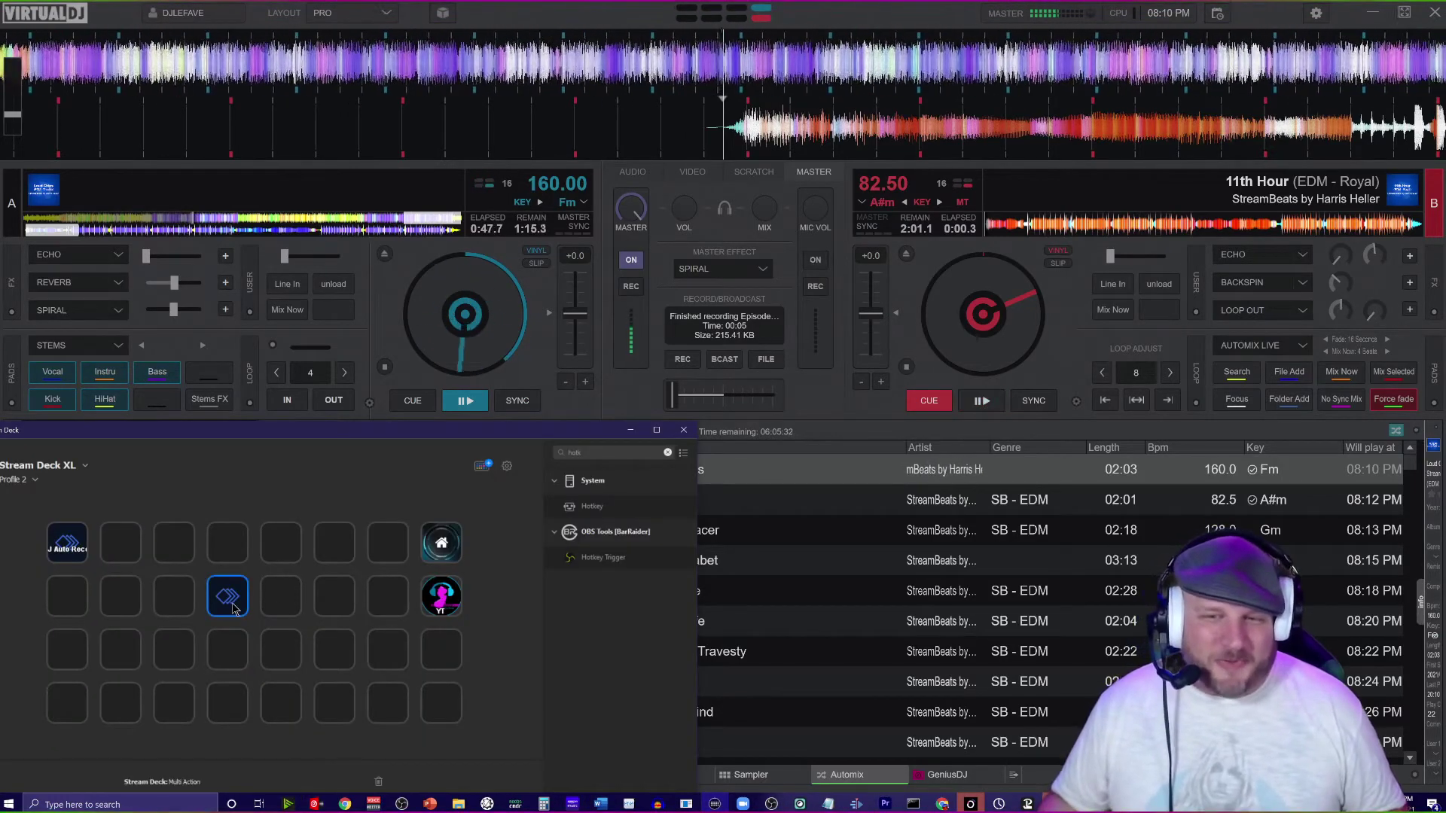
double_click(234, 608)
click(90, 533)
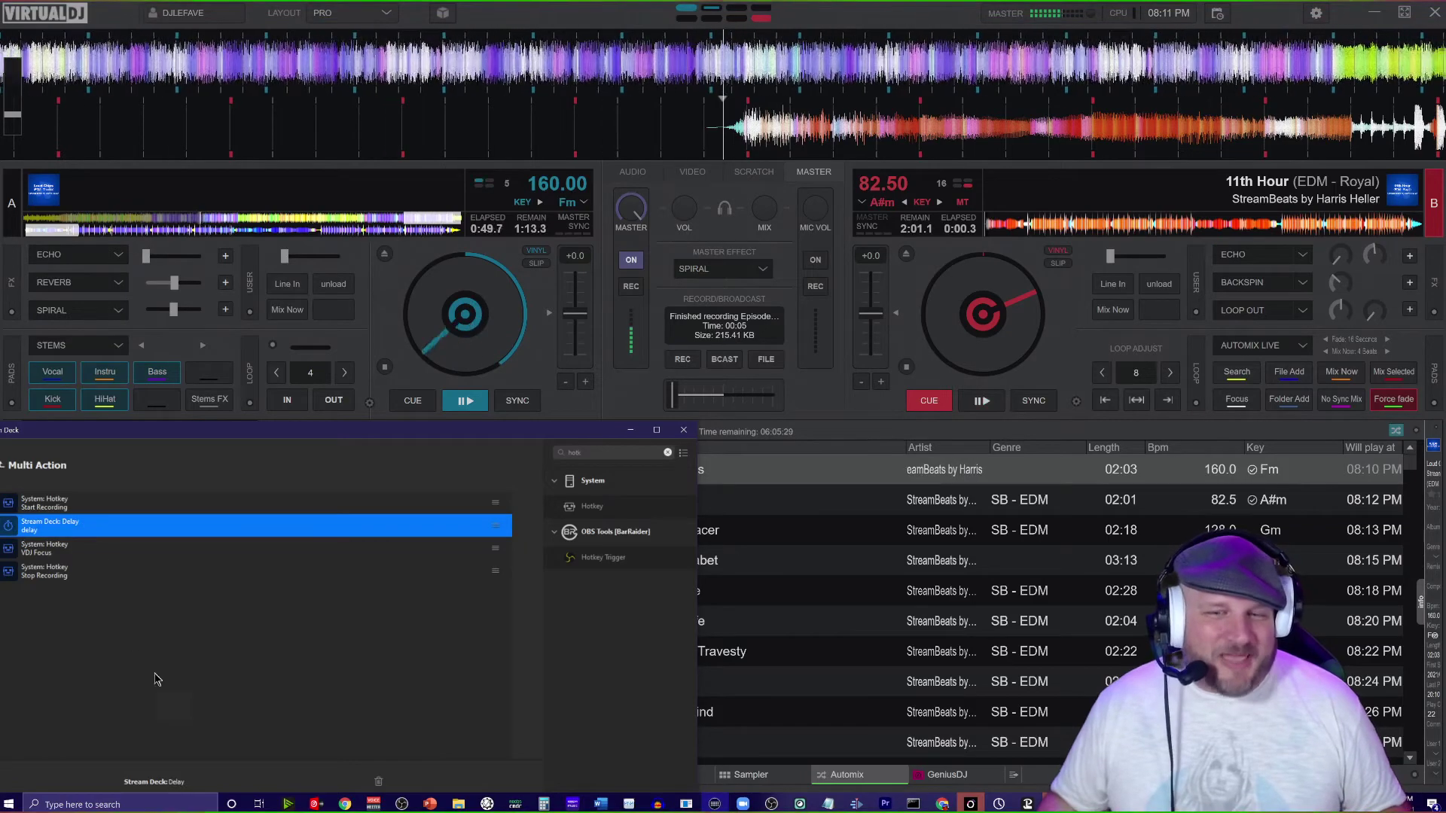
drag(319, 435, 570, 184)
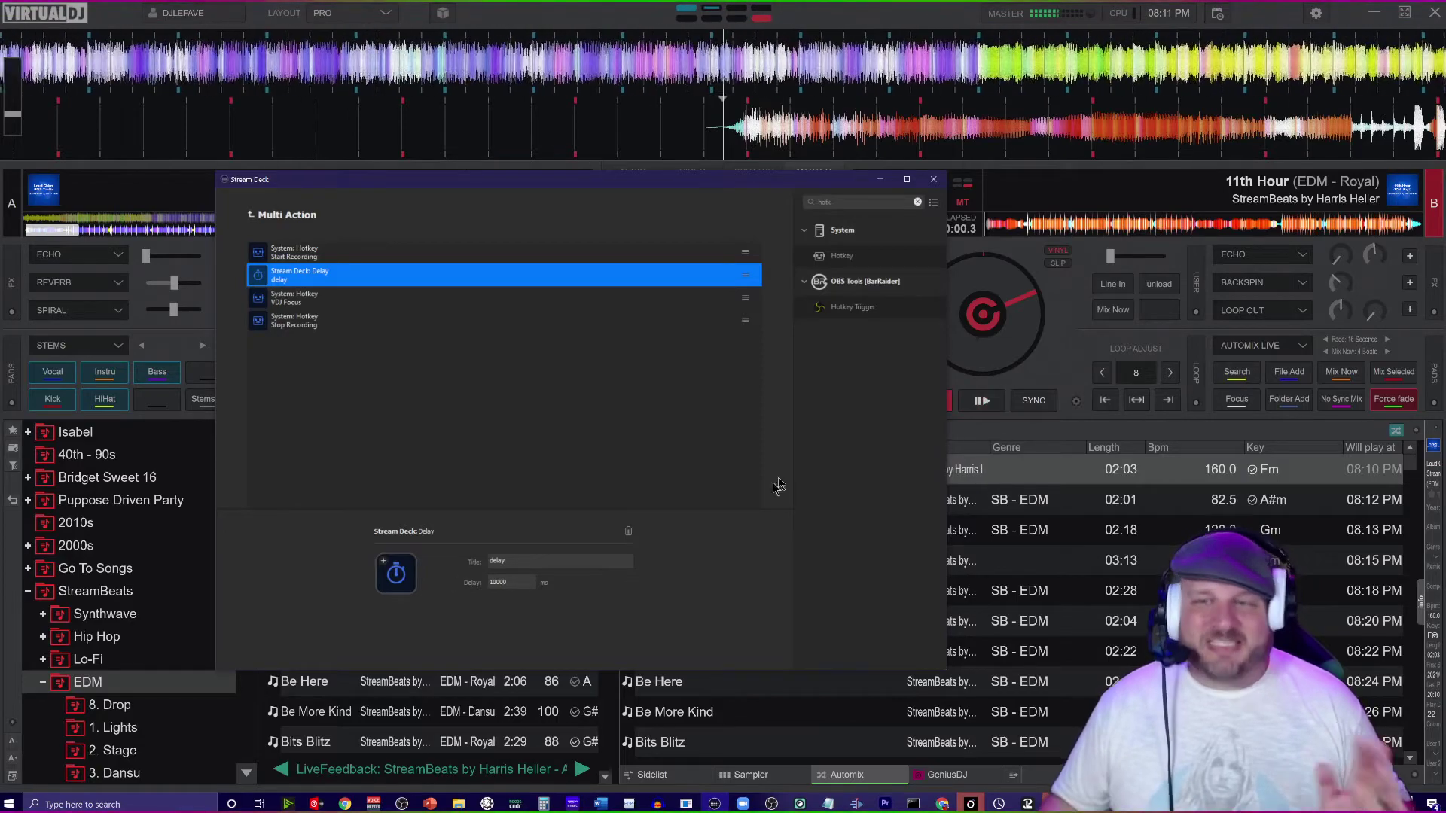
click(880, 181)
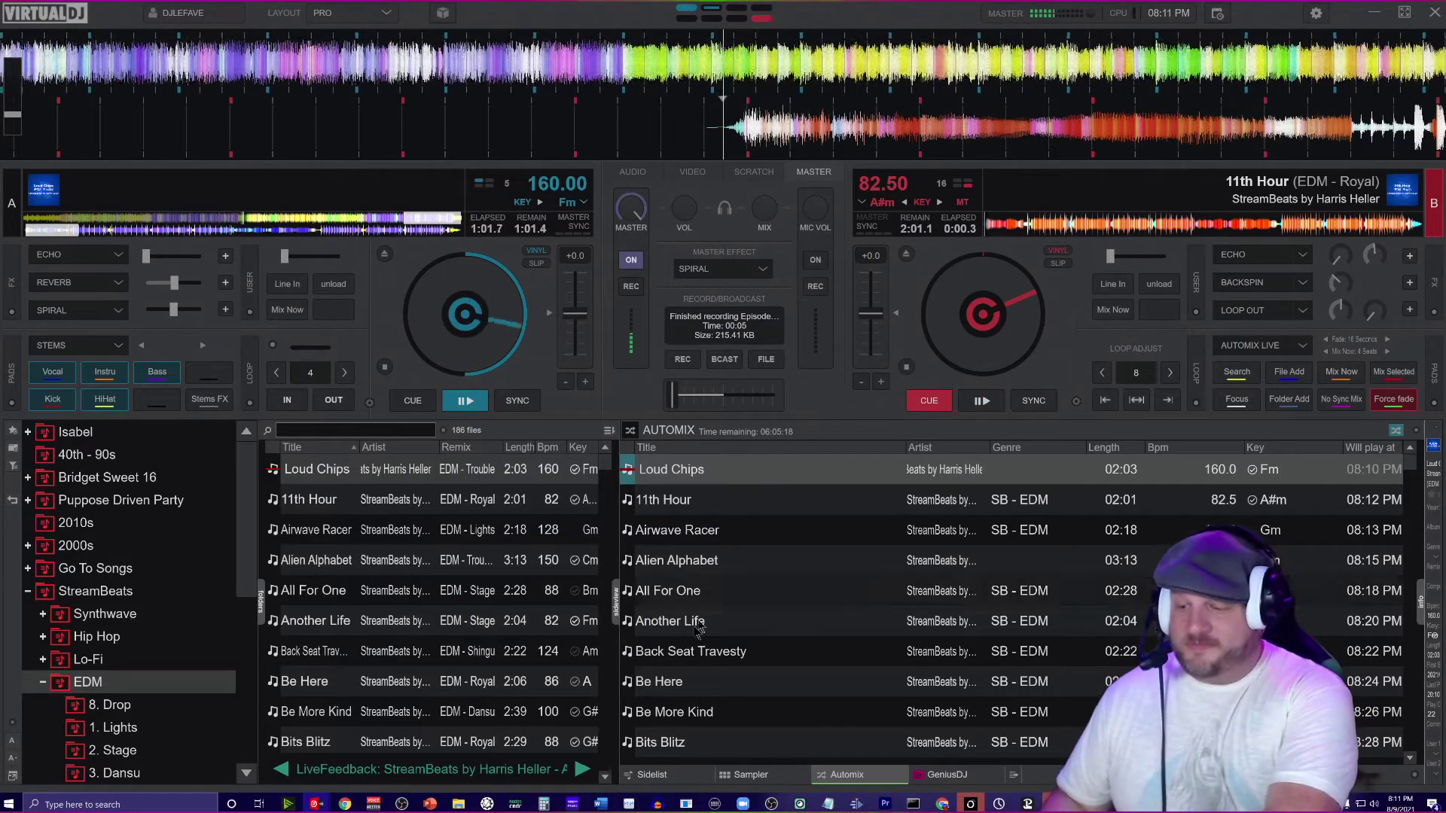
Step: Switch to the Word document and enter "Im just typing" while the test recording runs
click(600, 805)
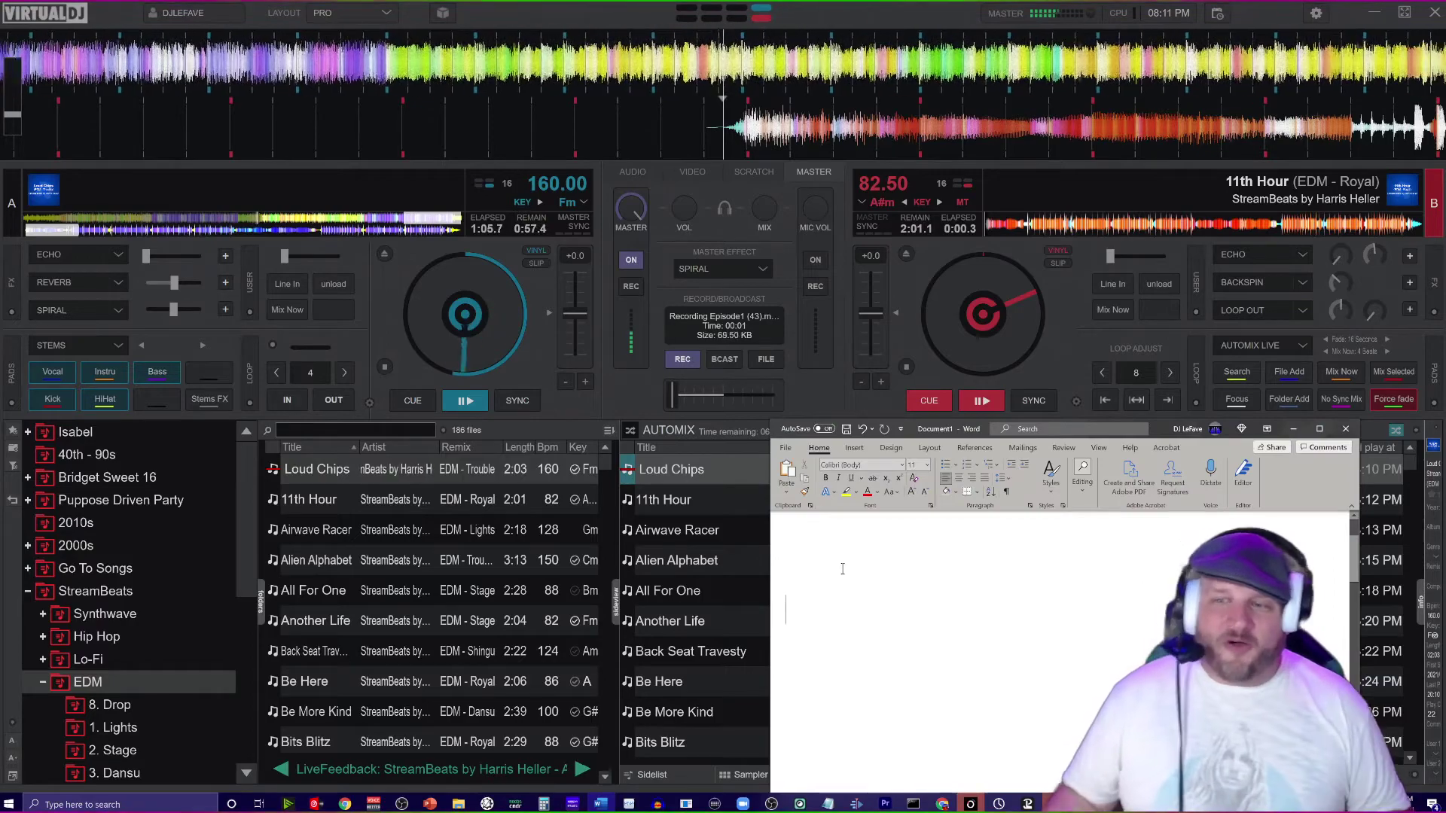
text(Im just typing)
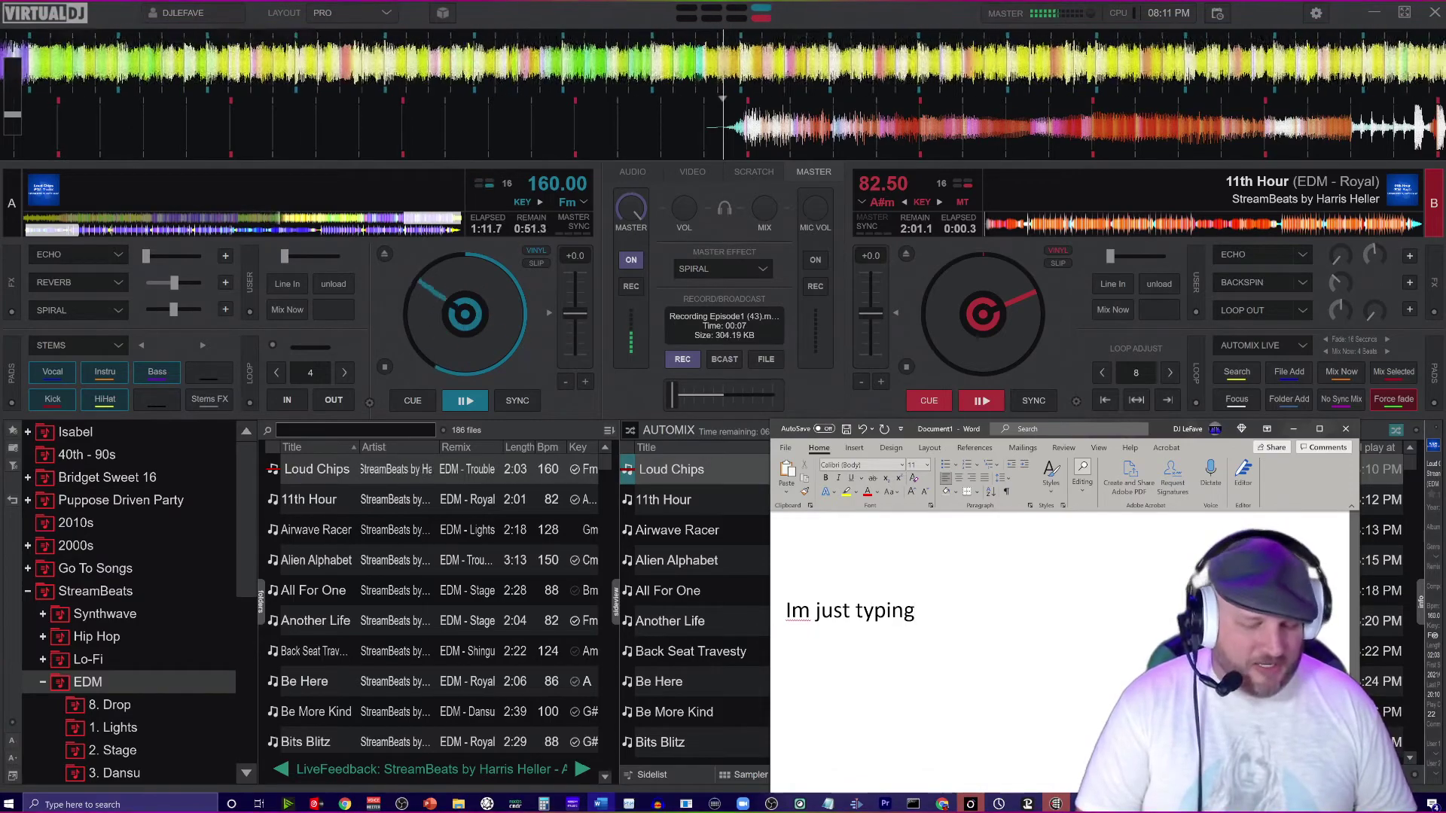
Step: Append "here we go" to the Word text, and back in VirtualDJ add Airwave Racer to the Automix list below 11th Hour
text( here we go)
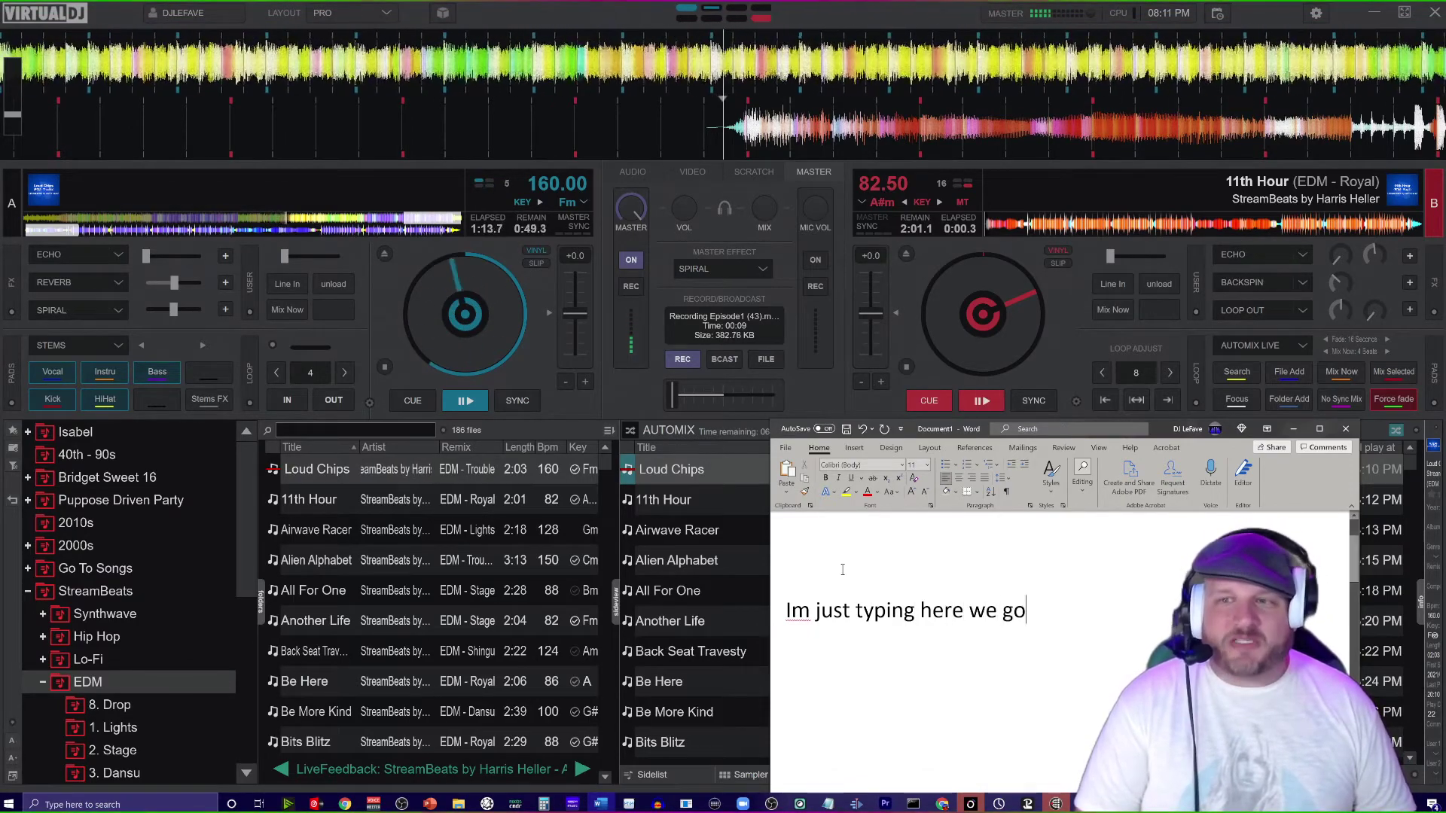
key(alt+Tab)
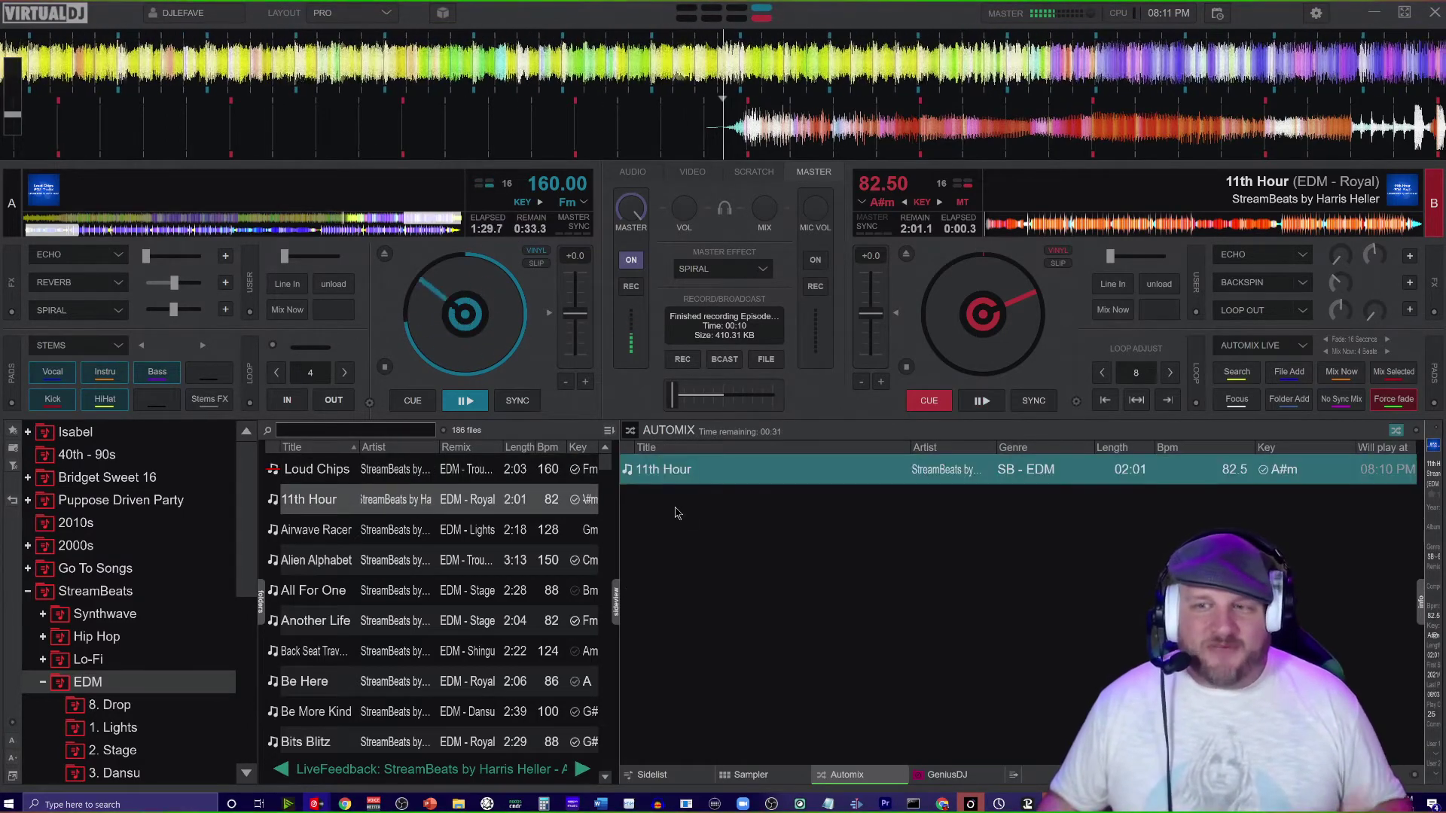
drag(316, 529, 747, 520)
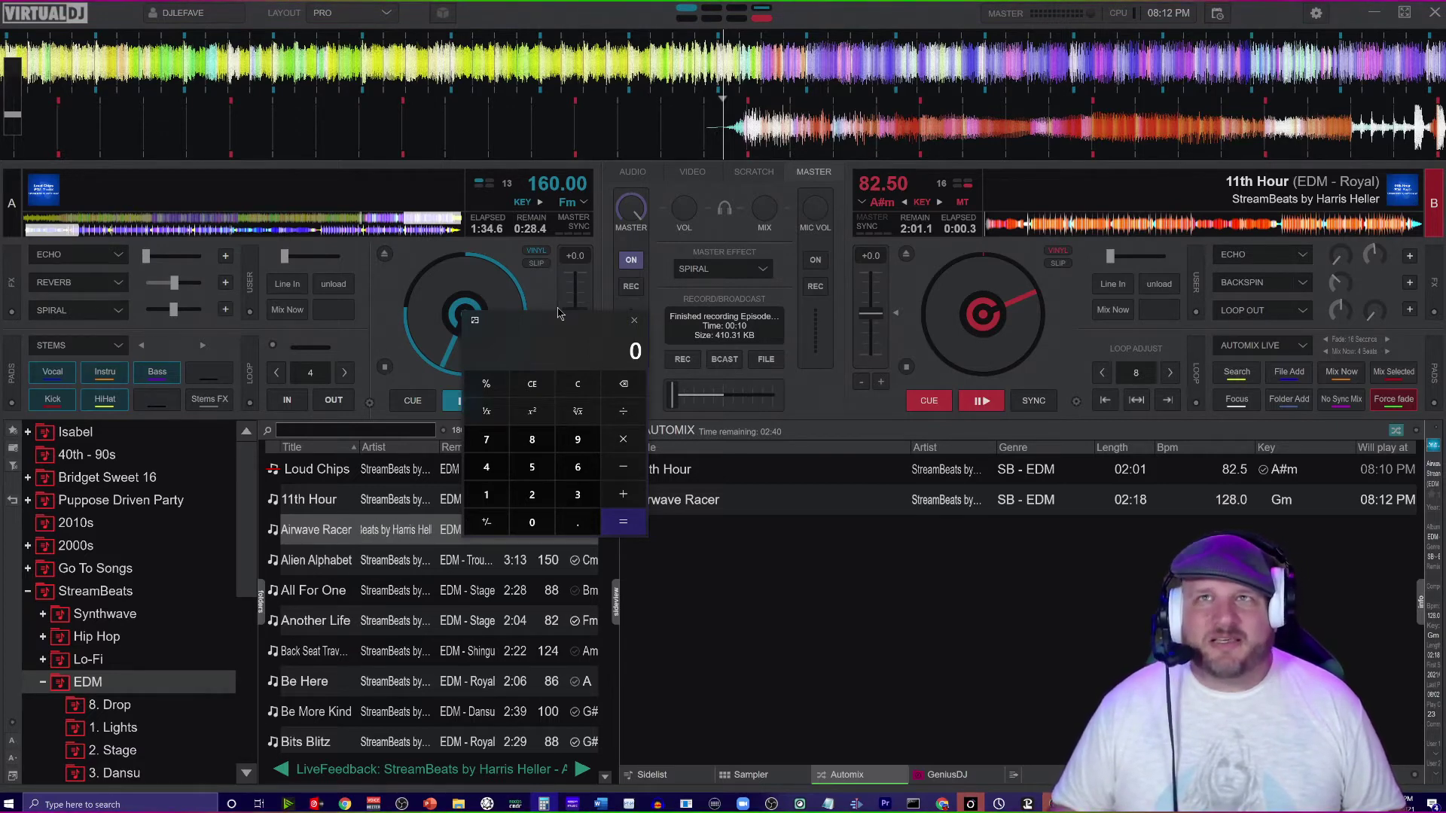
Step: Calculate 2 × 60 + 40 in Calculator and close it
text(2)
key(asterisk)
text(60)
key(Return)
key(plus)
text(40)
key(Return)
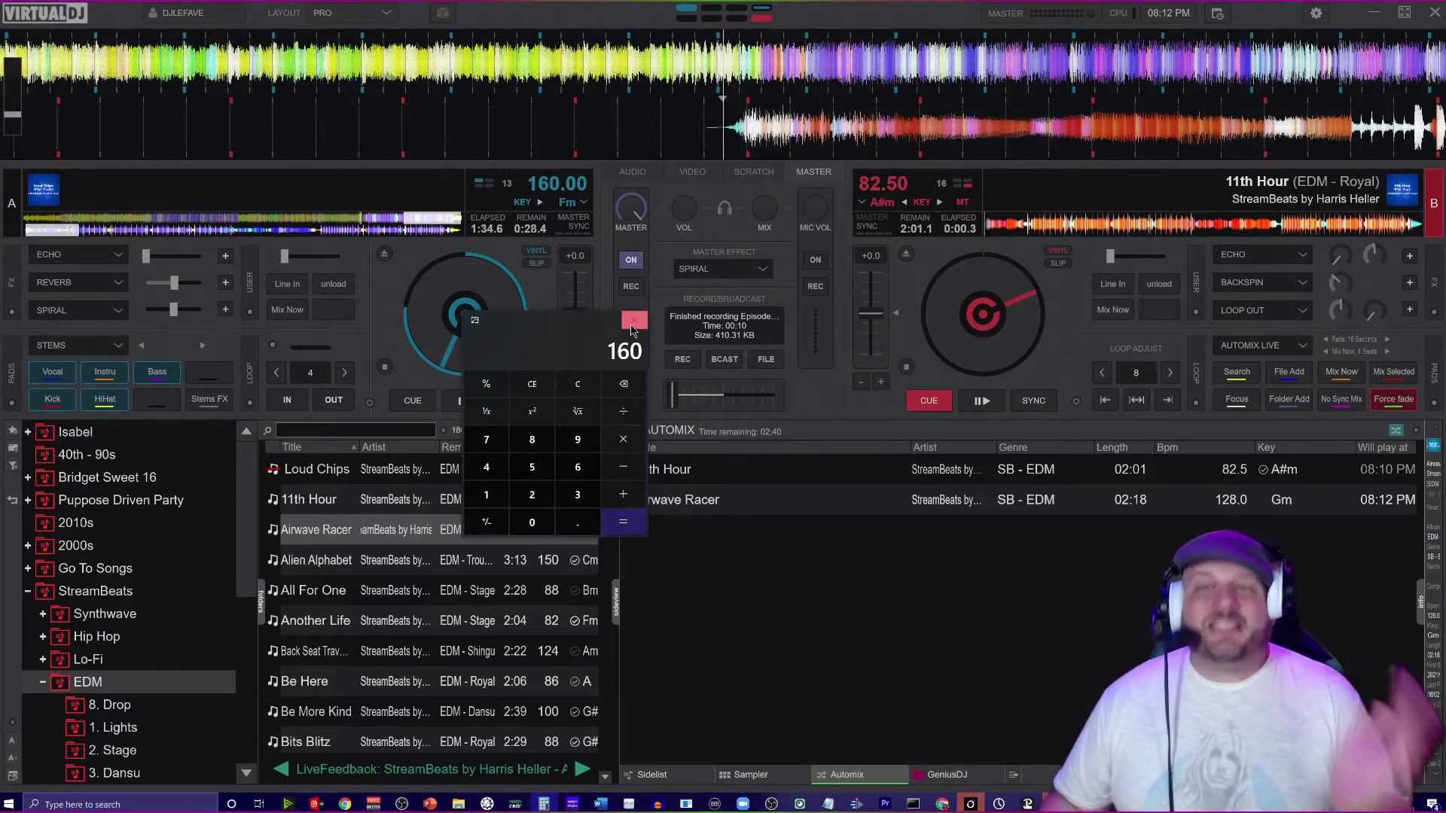
click(632, 325)
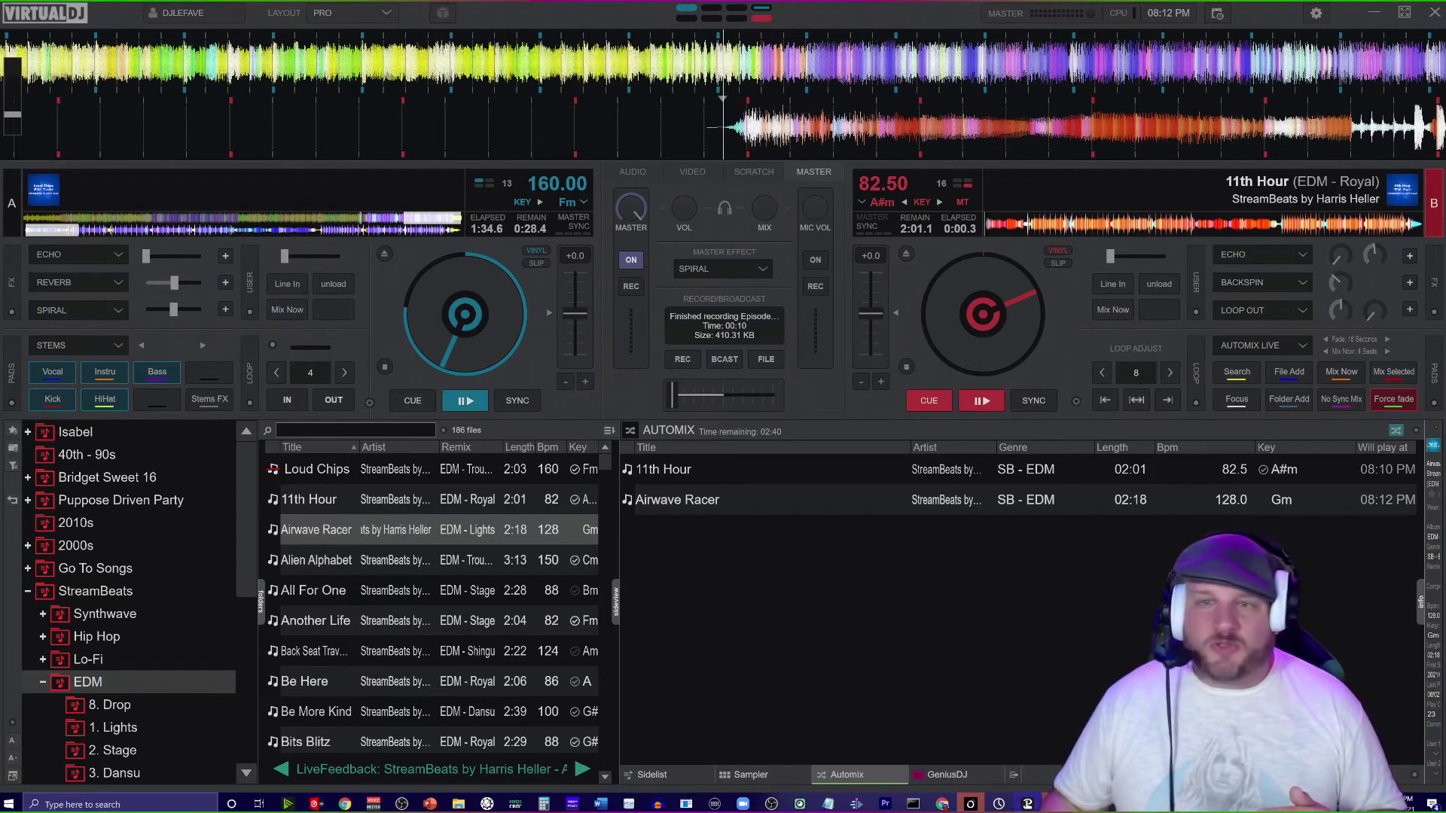
Step: Switch to the button page editor connected to Android and show its red VDJ Record button
key(alt+Tab)
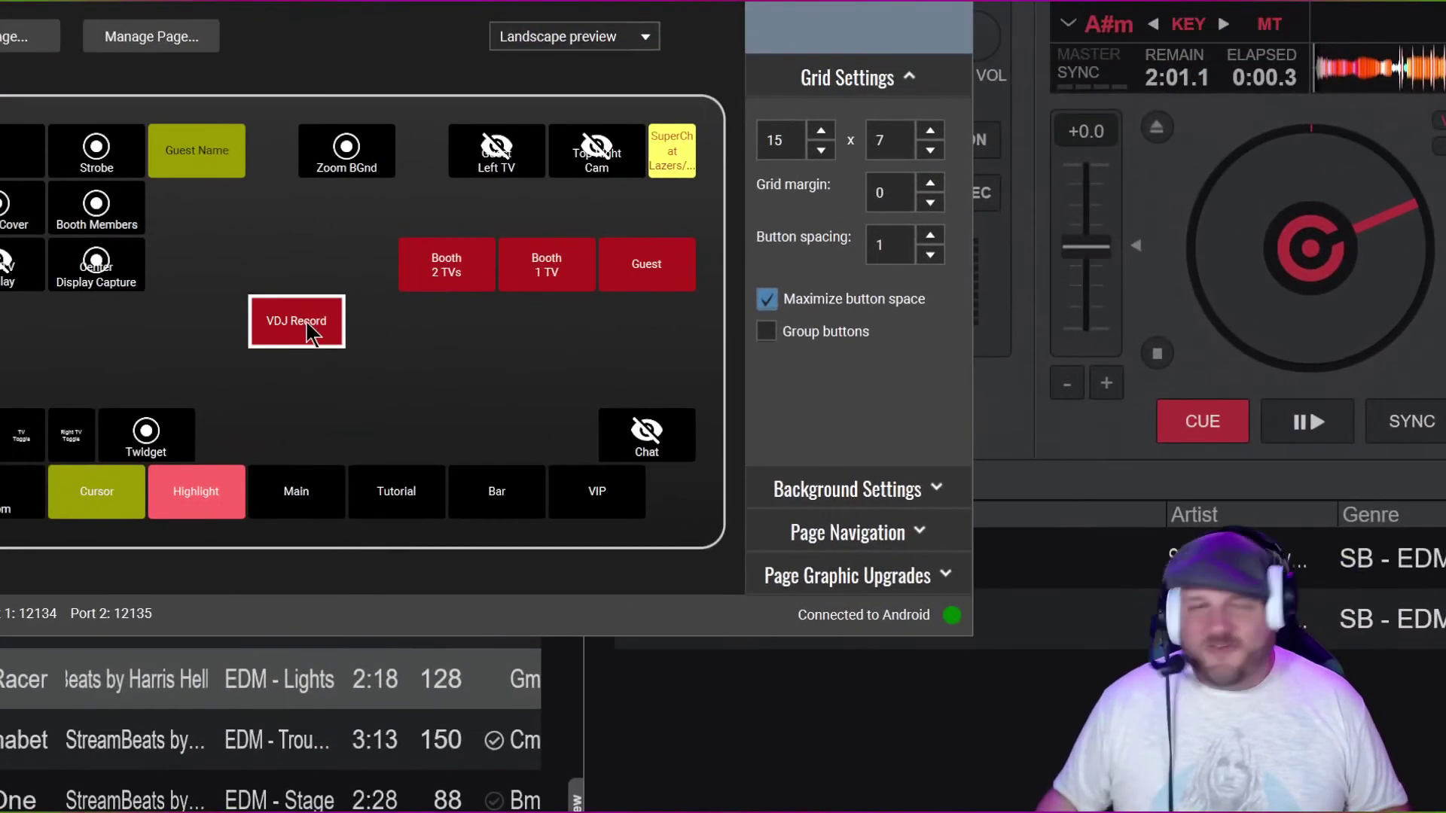
click(305, 326)
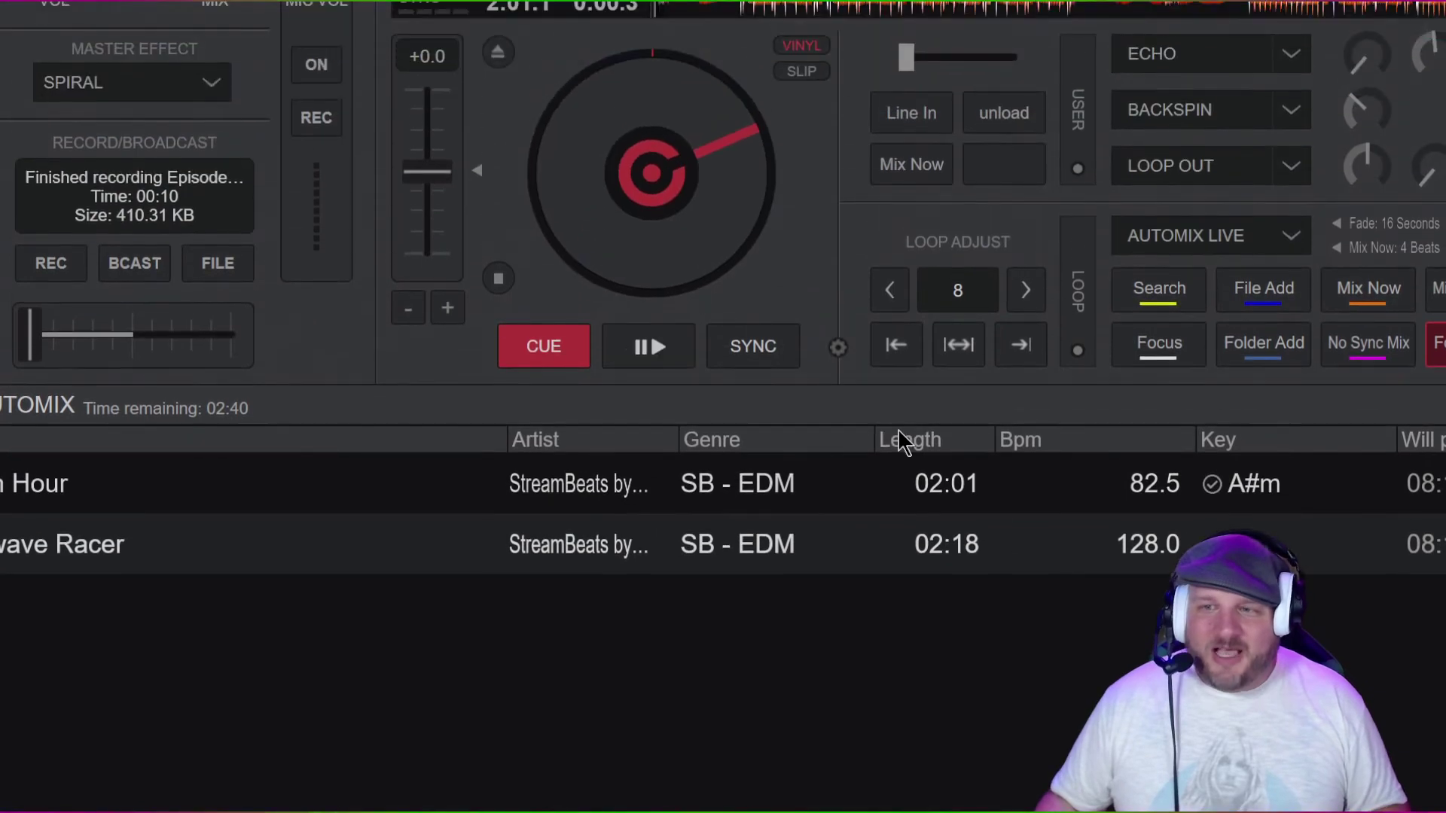
Step: Play 11th Hour on deck B and make a short test recording with the crossfader moved fully to deck B
click(649, 348)
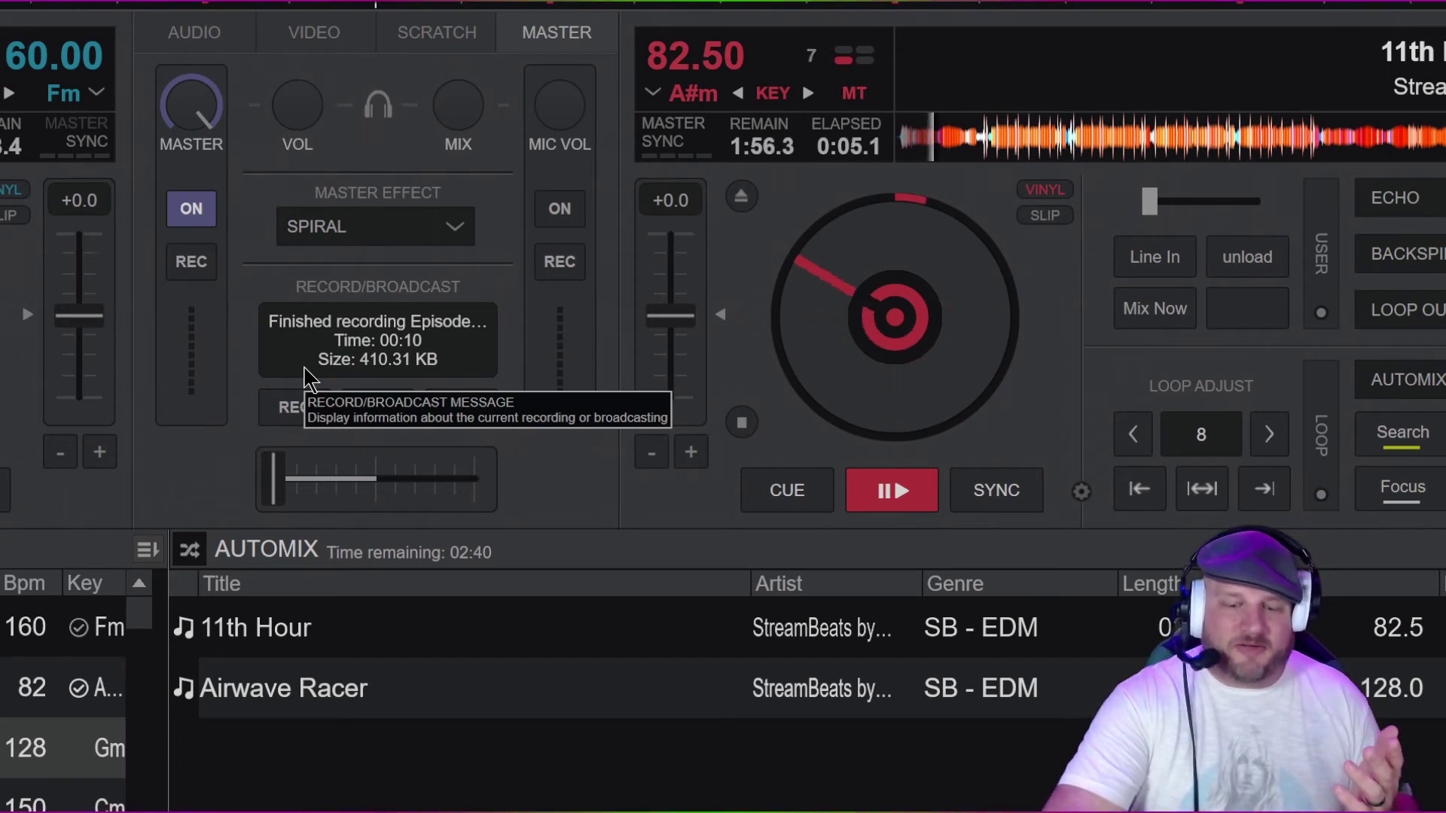
click(305, 371)
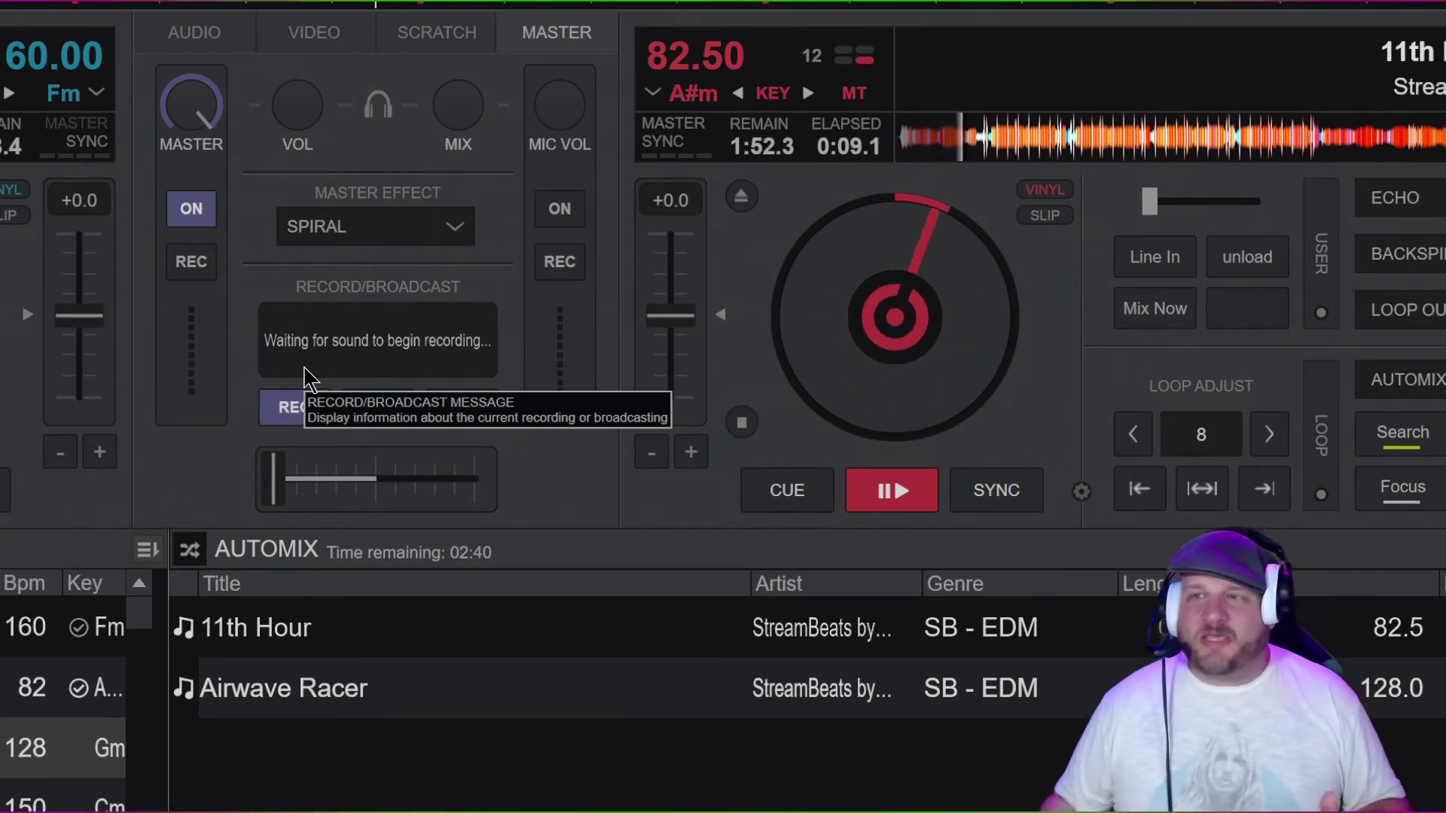
drag(277, 476, 517, 507)
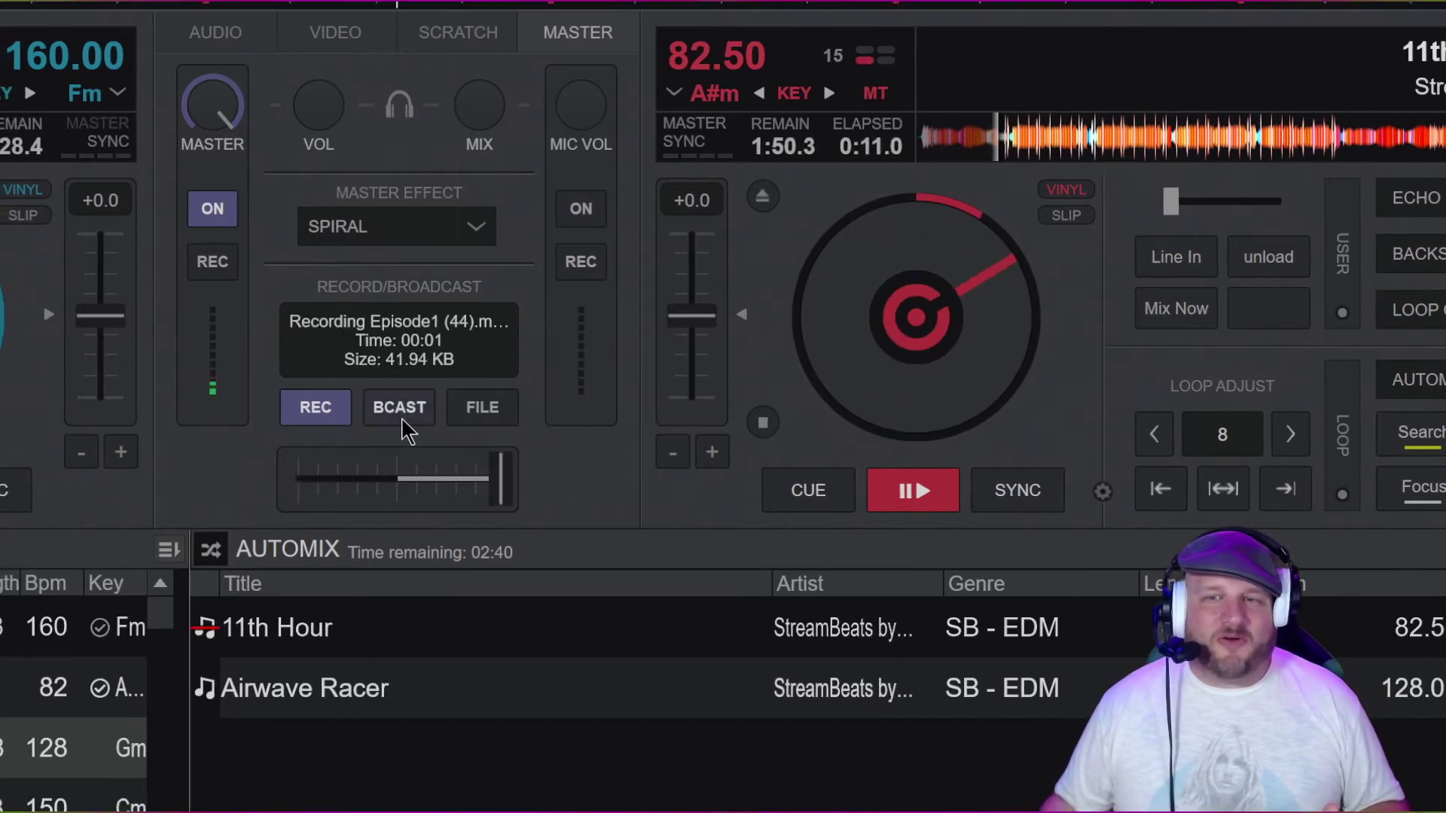
click(315, 407)
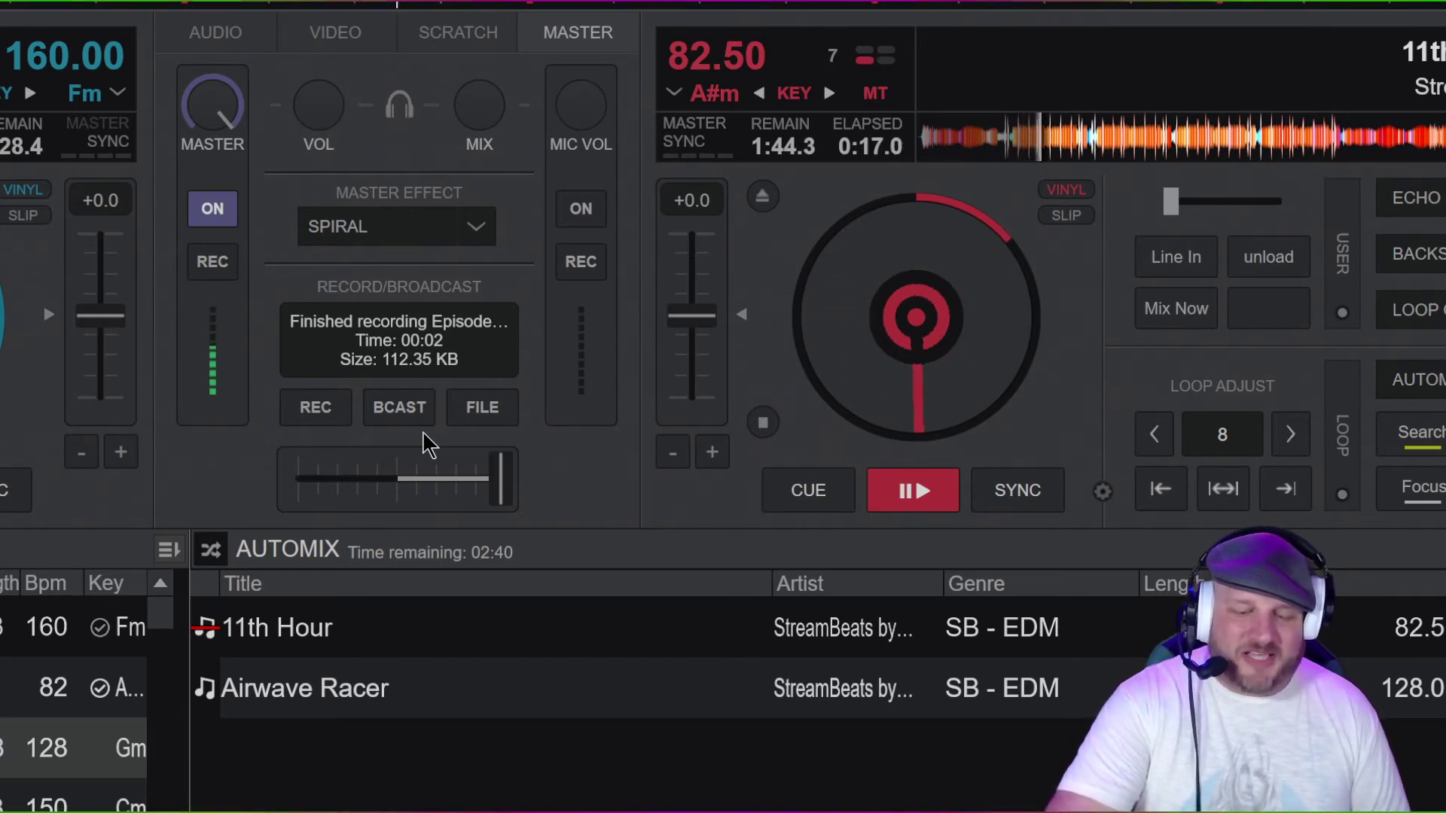
Step: Start and stop another test recording with the record hotkey, and pause 11th Hour on deck B
key(ctrl+r)
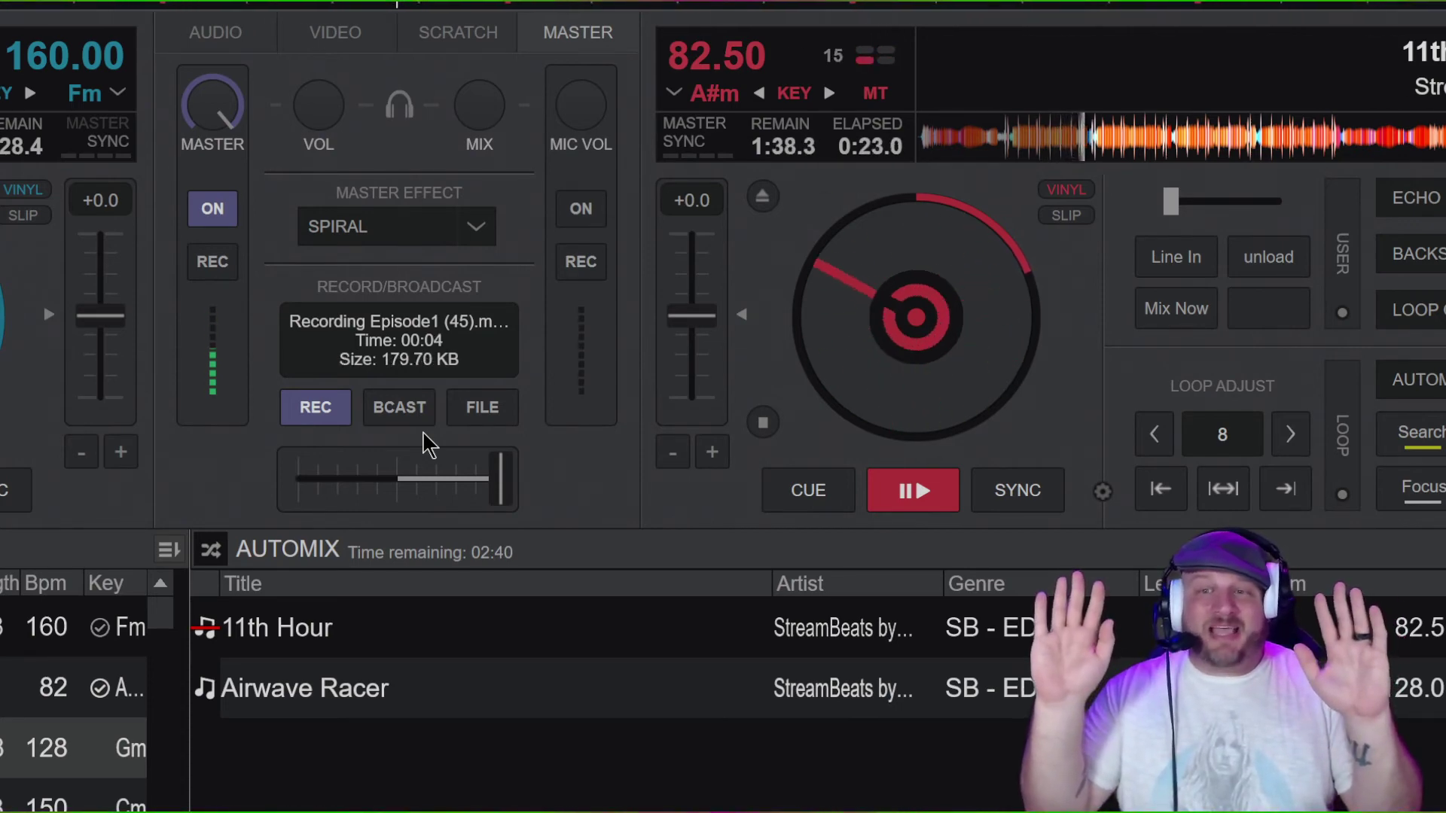
key(ctrl+r)
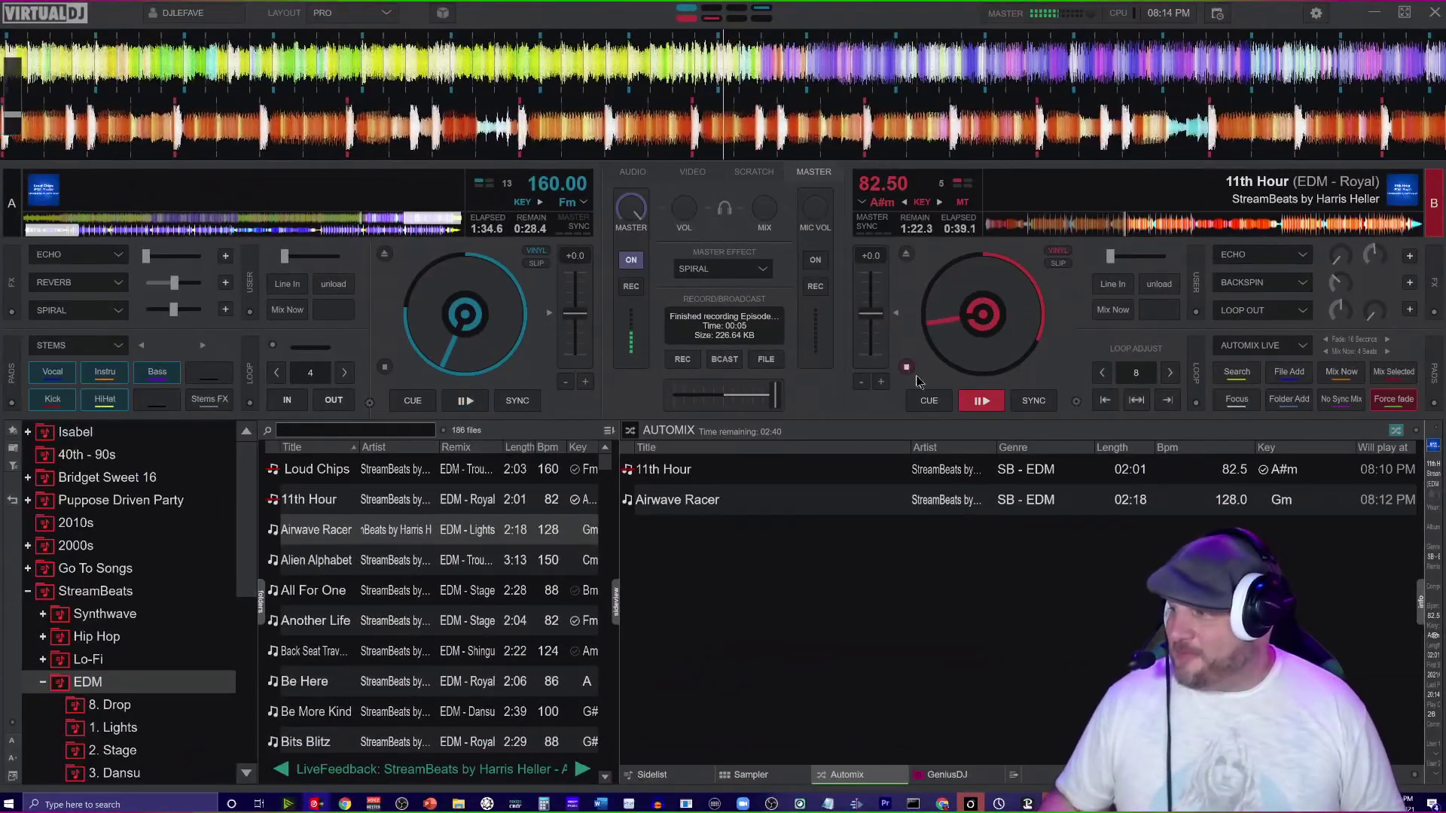
click(981, 403)
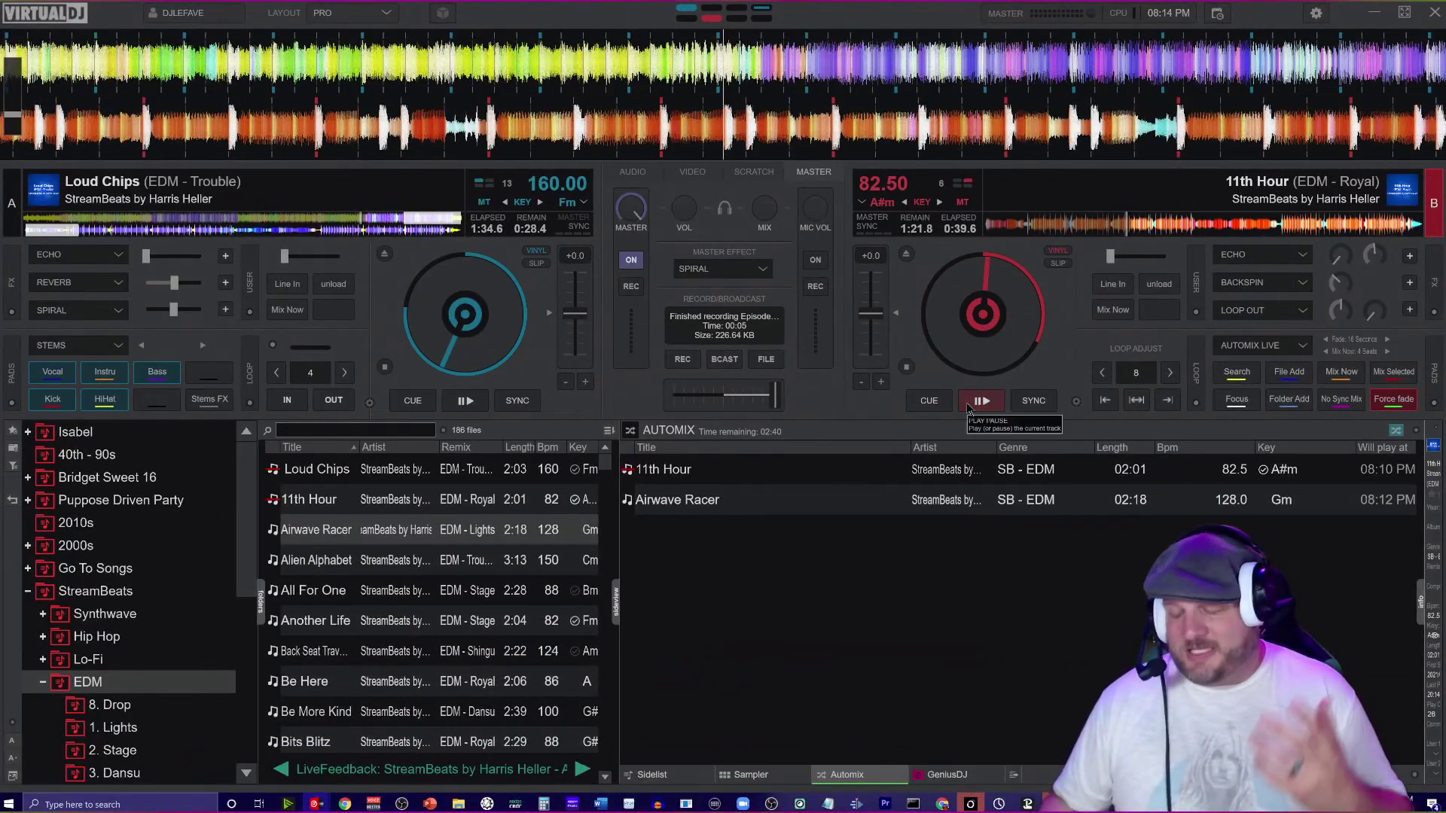